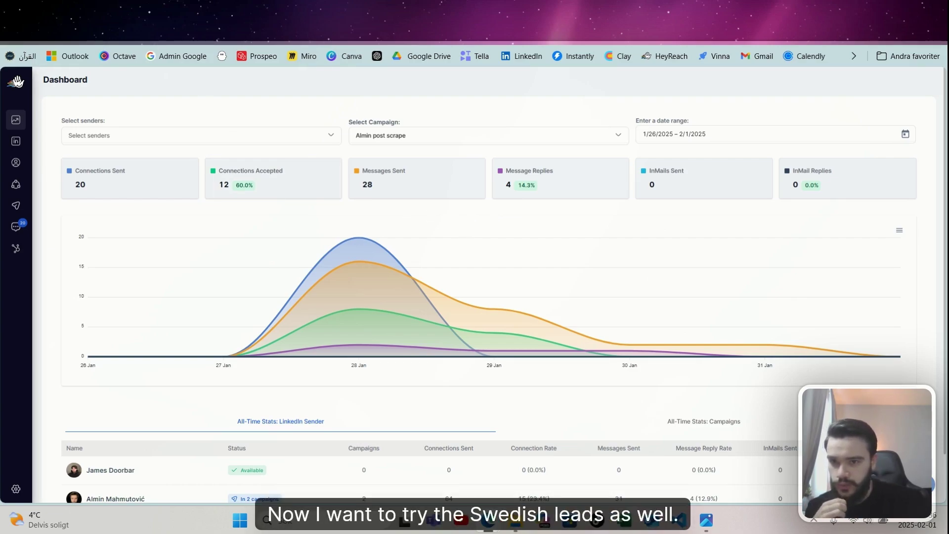
Step: Switch from the HeyReach campaign dashboard to the Prosp Analytics tab
key("ctrl+Tab")
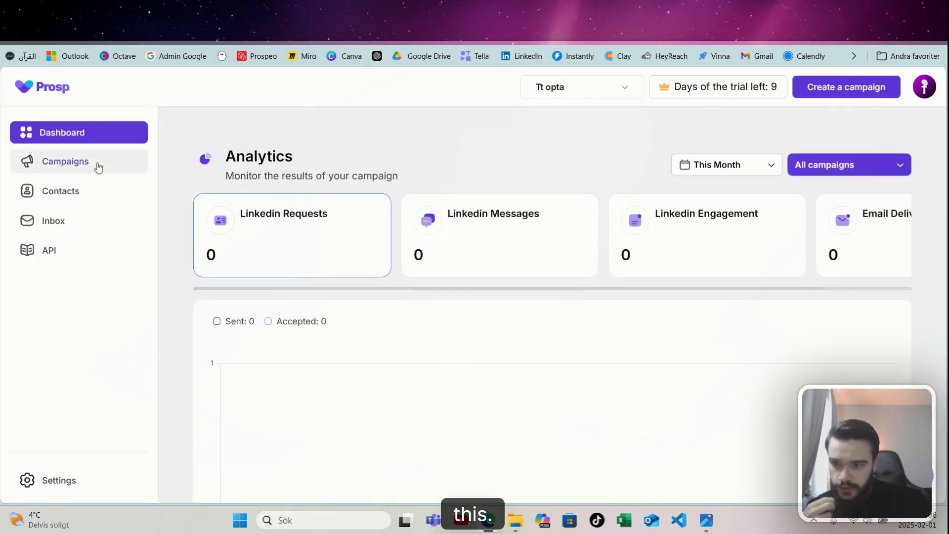
Step: Go to Prosp's Contacts list of 499 contacts and start importing new contacts
left_click(98, 165)
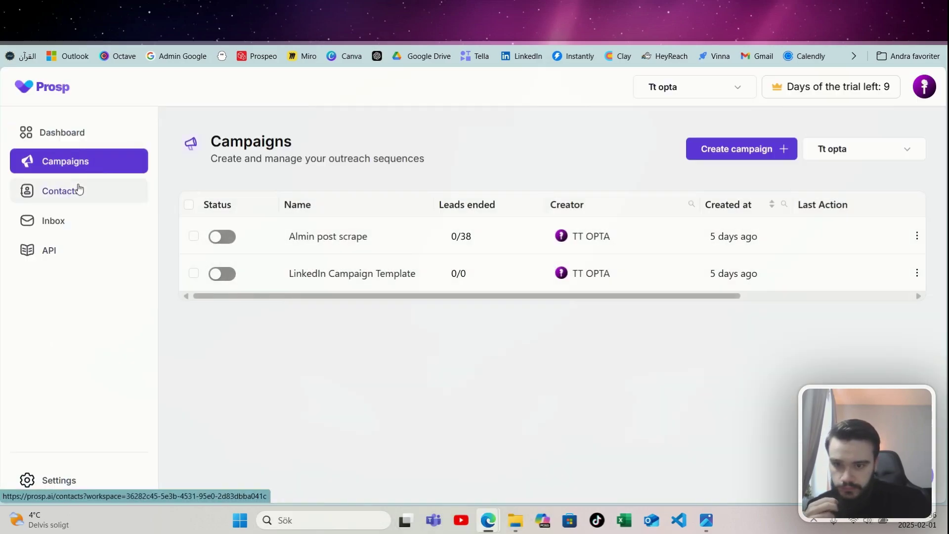
left_click(74, 192)
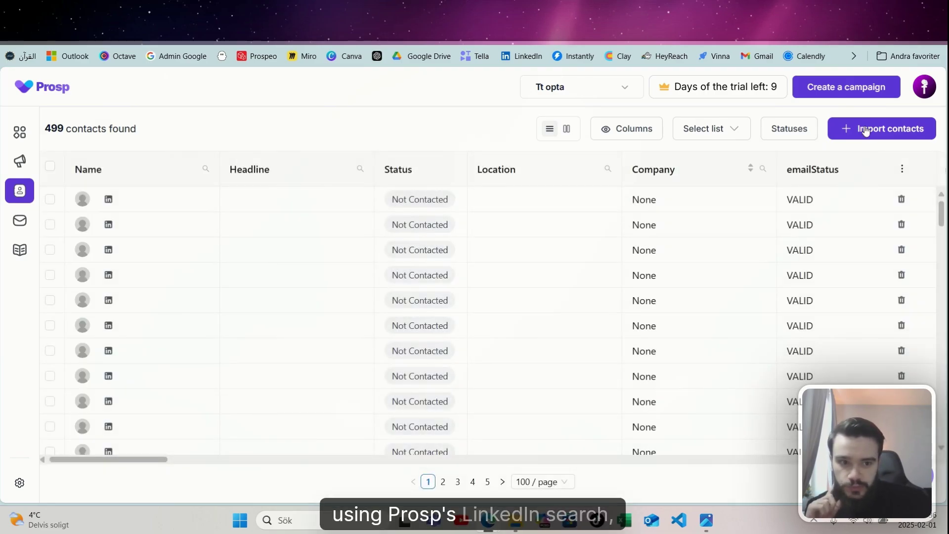
left_click(888, 143)
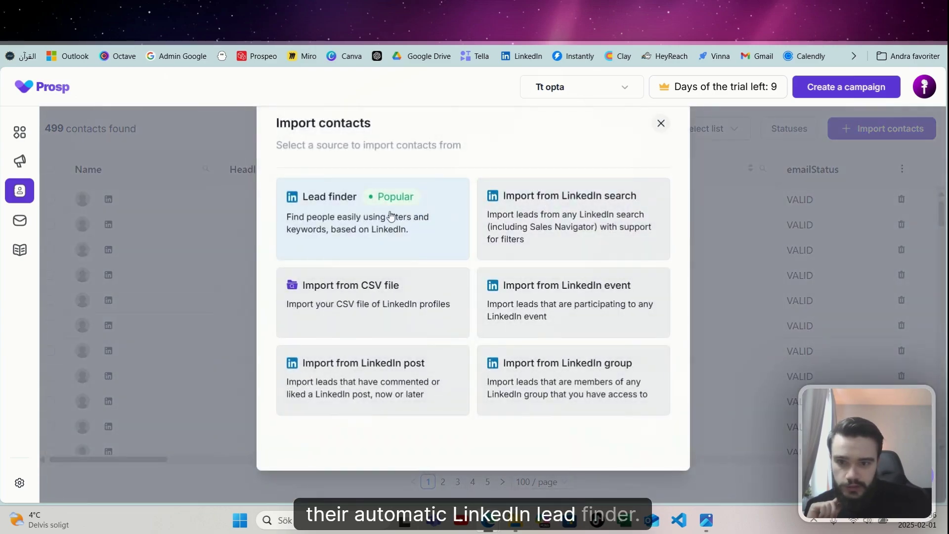
Step: Choose Lead finder as the contact import source
left_click(391, 216)
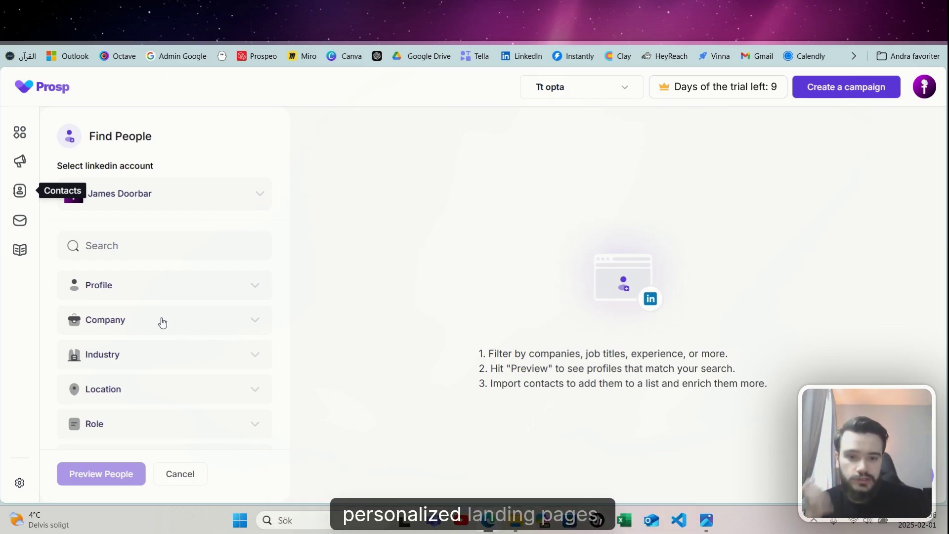
scroll(125, 286, "down", 1)
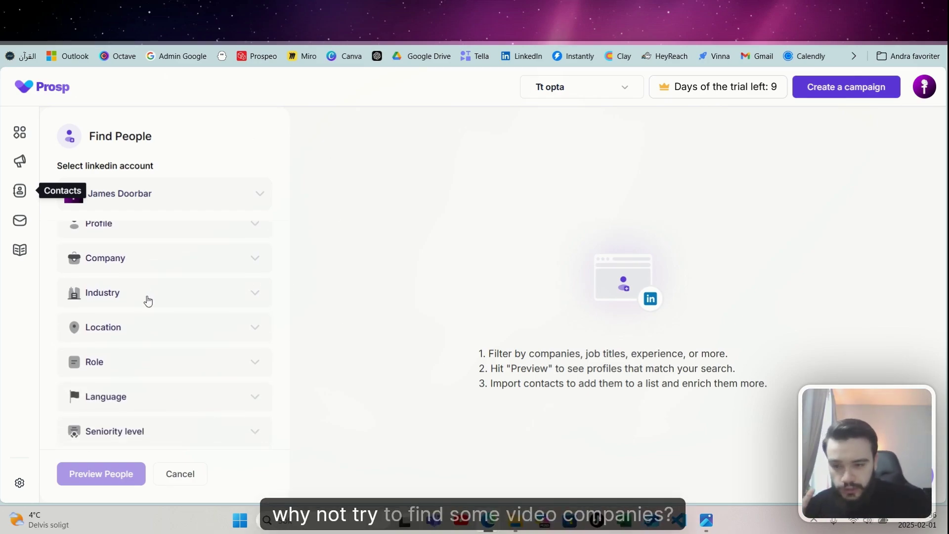
scroll(148, 302, "up", 1)
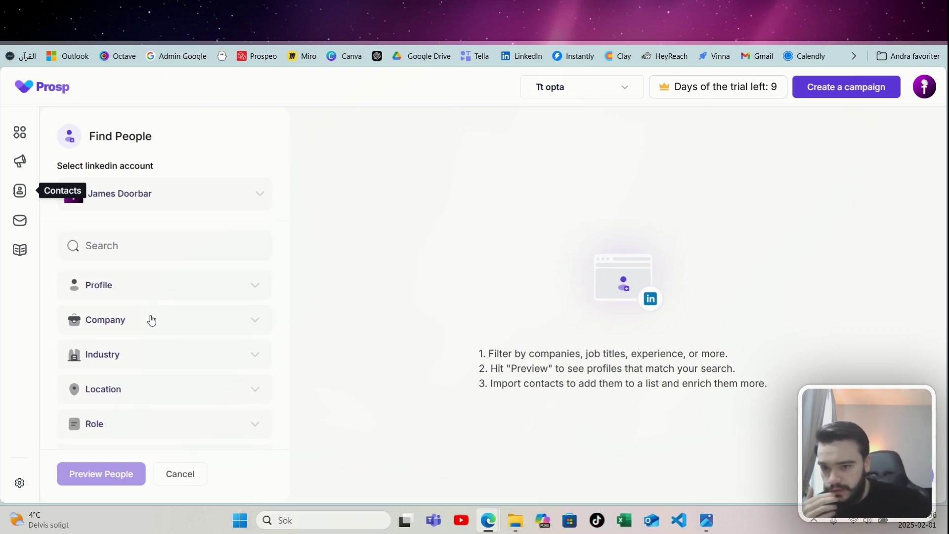
scroll(151, 320, "down", 1)
Step: Filter industries to Online Audio and Video Media and Movie and Video Distribution
left_click(151, 303)
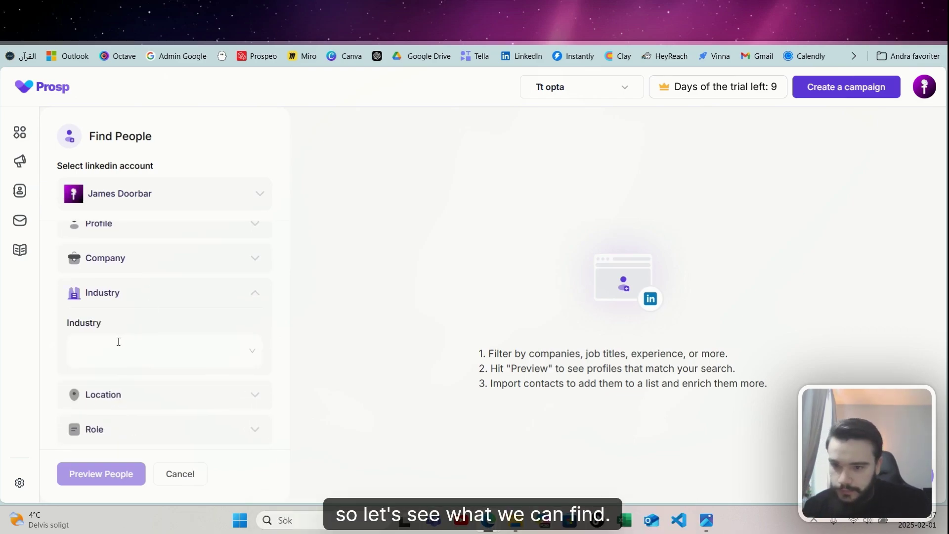
left_click(117, 340)
type("video")
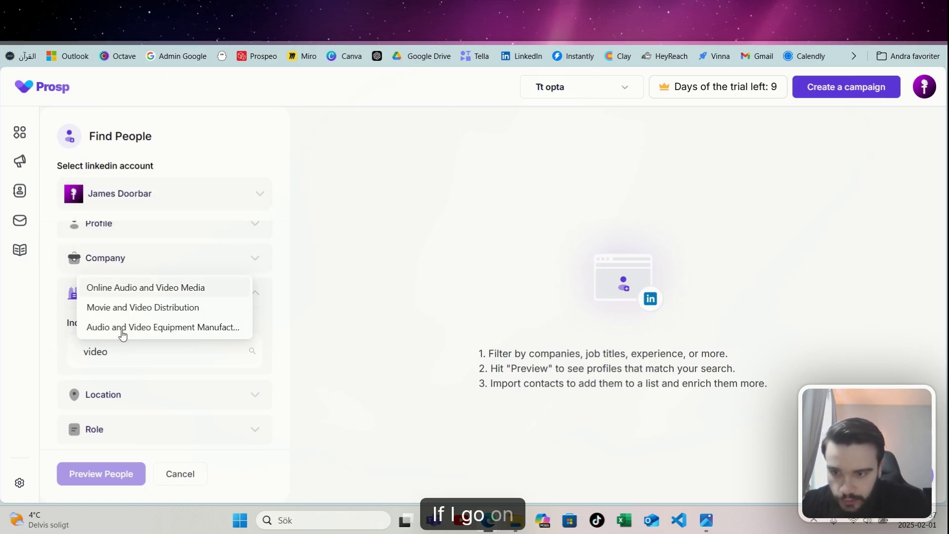
left_click(207, 289)
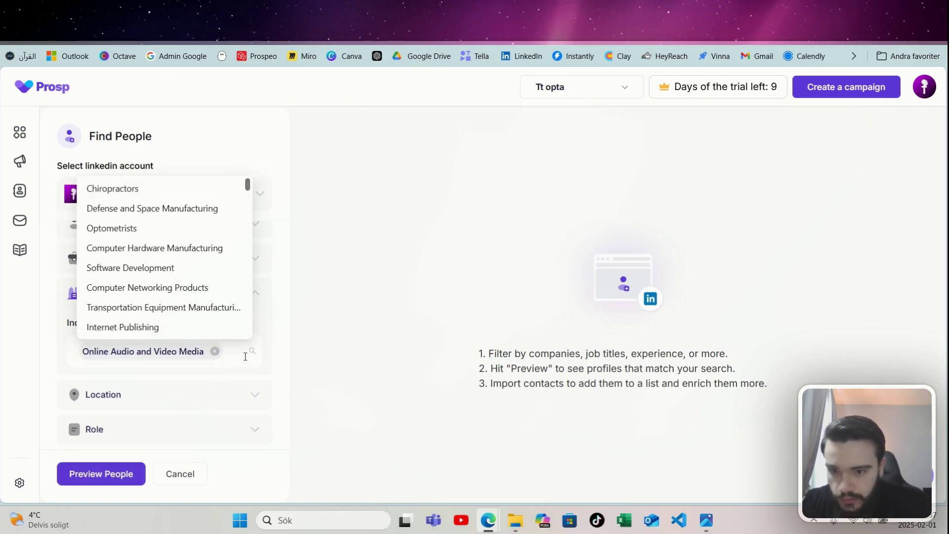
type("video")
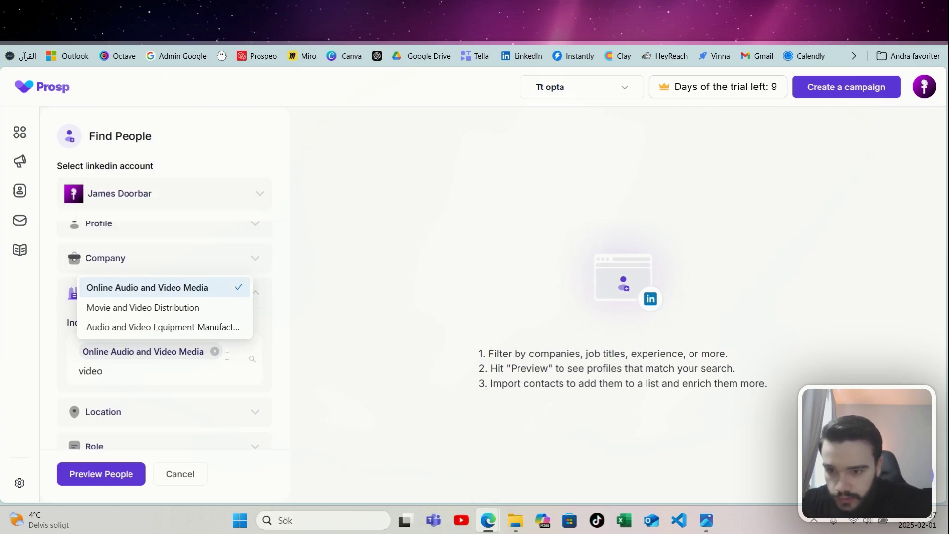
left_click(194, 306)
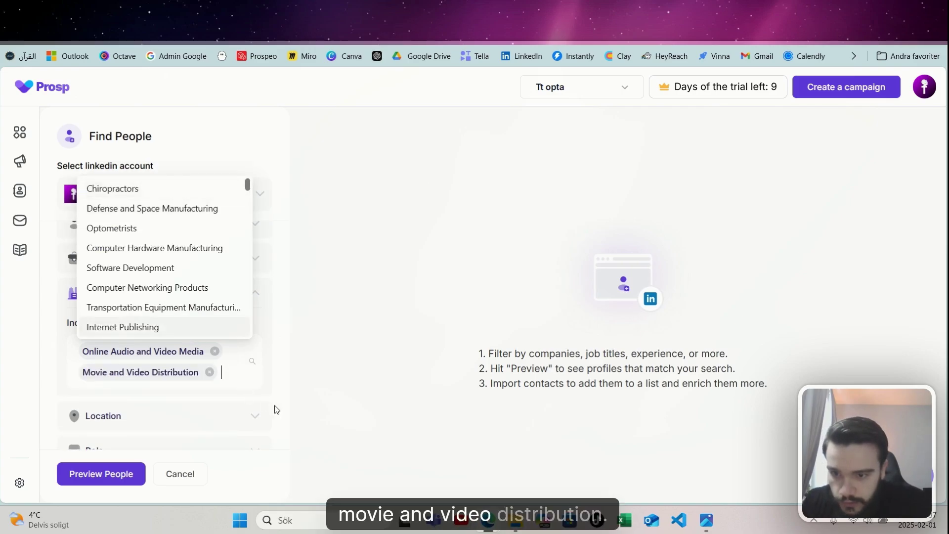
left_click(333, 361)
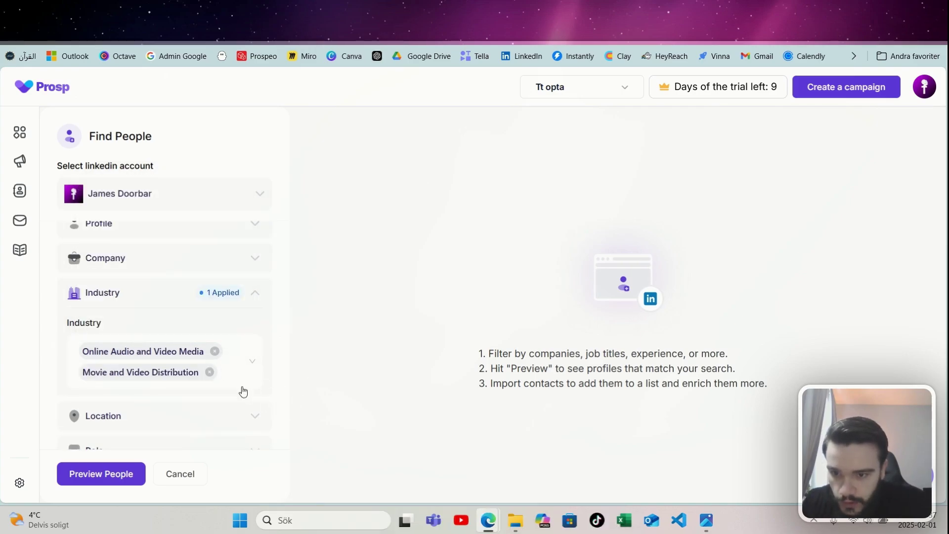
scroll(206, 369, "up", 2)
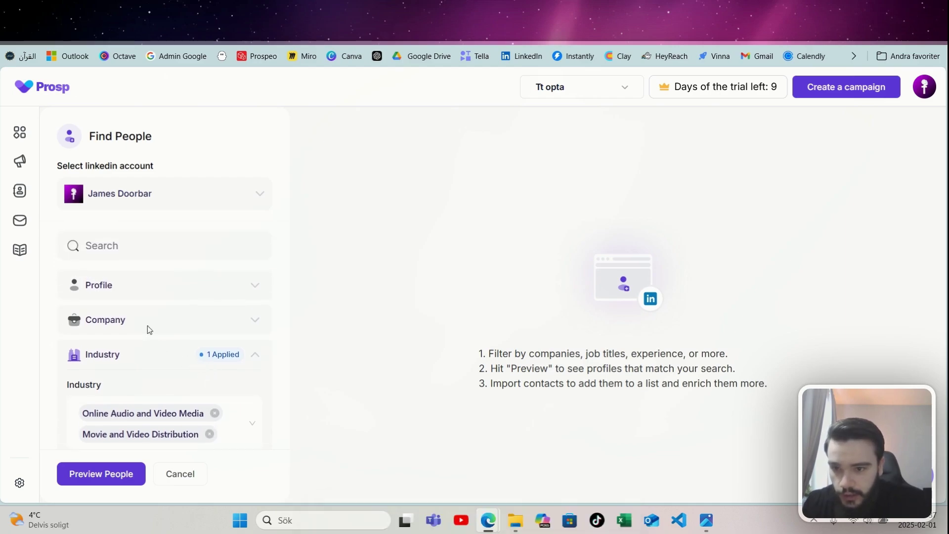
scroll(167, 312, "down", 5)
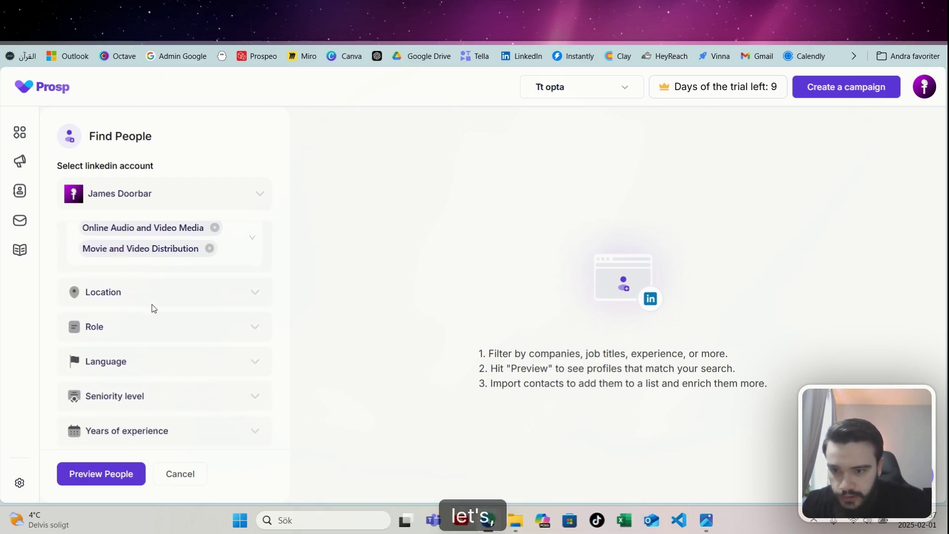
Step: Add Europe and North America as location filters
left_click(204, 303)
left_click(133, 258)
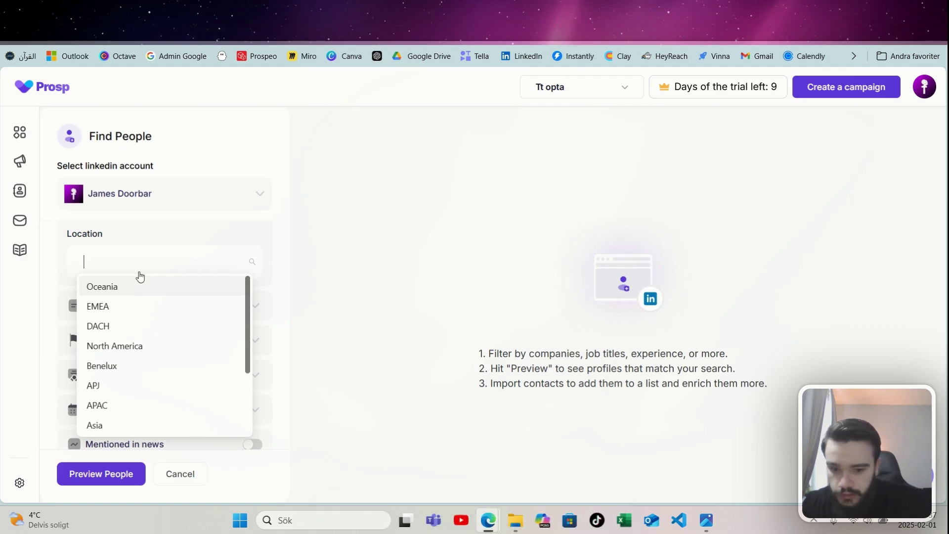
type("eu")
key("BackSpace")
key("BackSpace")
type("uk")
key("BackSpace")
left_click(129, 306)
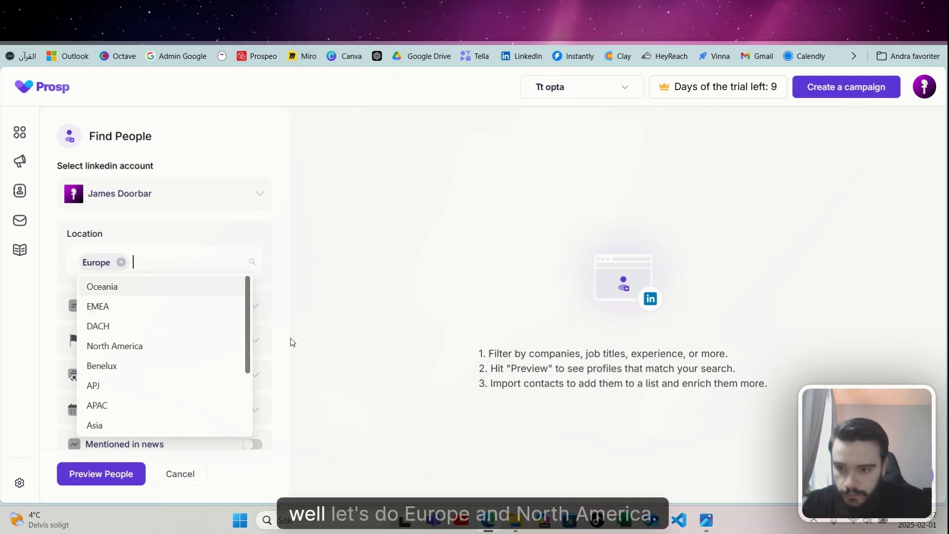
left_click(150, 347)
left_click(322, 300)
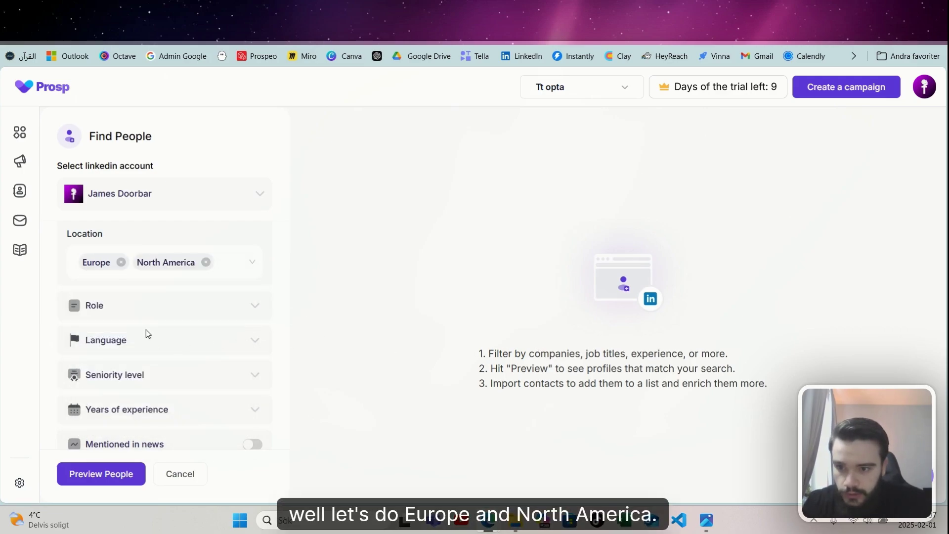
Step: Limit results to English speakers who have posted on LinkedIn
left_click(162, 351)
left_click(119, 325)
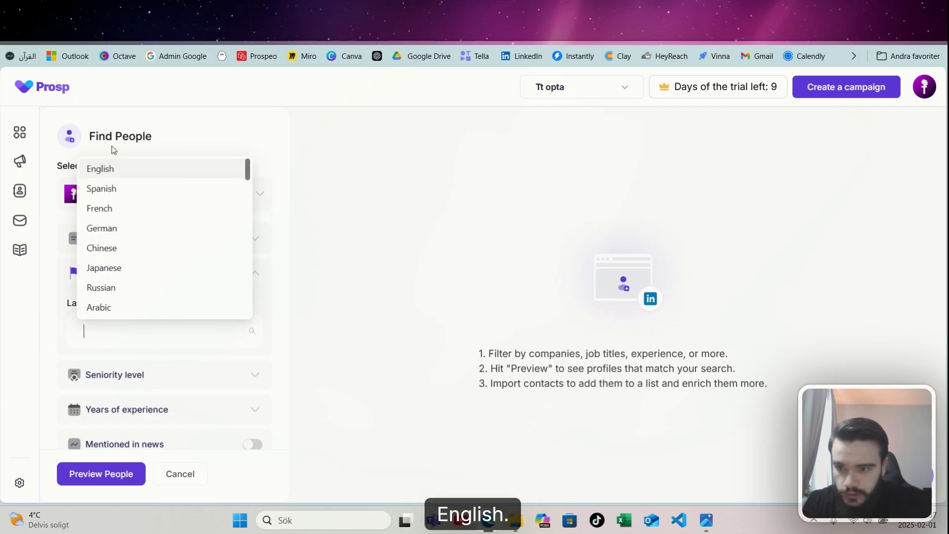
left_click(120, 178)
left_click(308, 301)
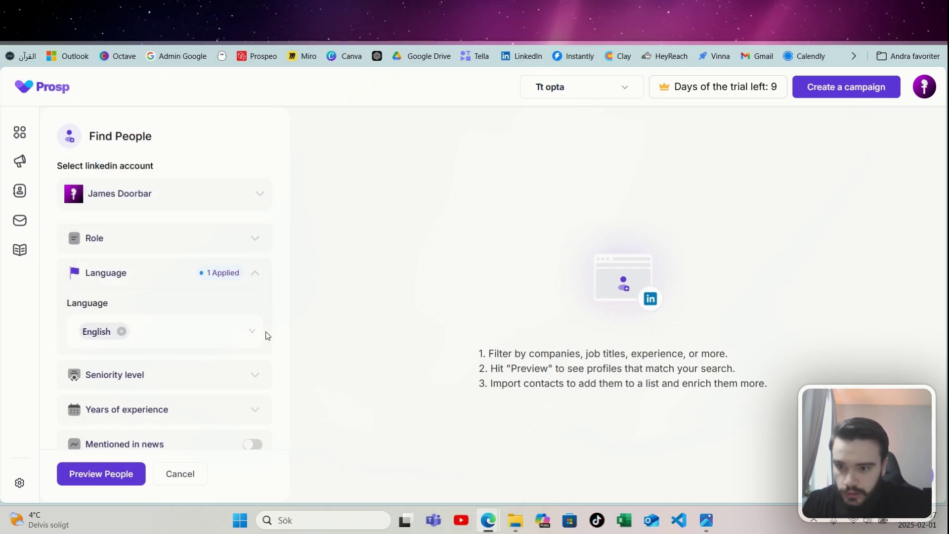
scroll(172, 328, "down", 3)
left_click(251, 391)
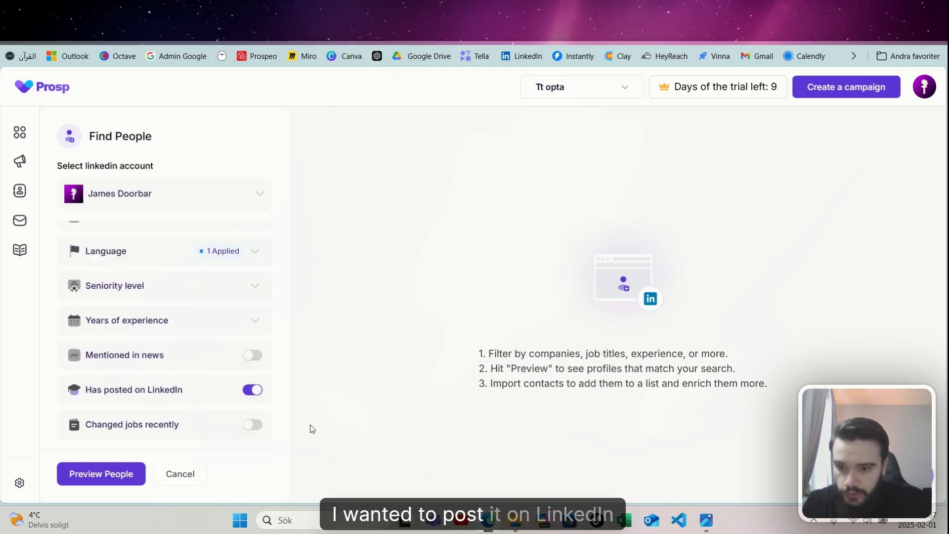
Step: Set the seniority level filter to Owner / Partner
scroll(228, 374, "up", 5)
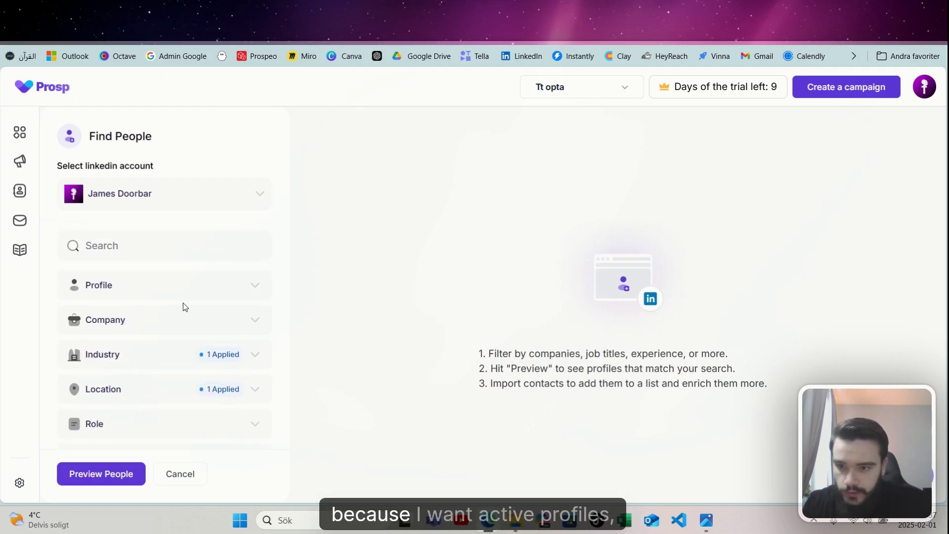
scroll(182, 300, "down", 3)
scroll(193, 338, "down", 1)
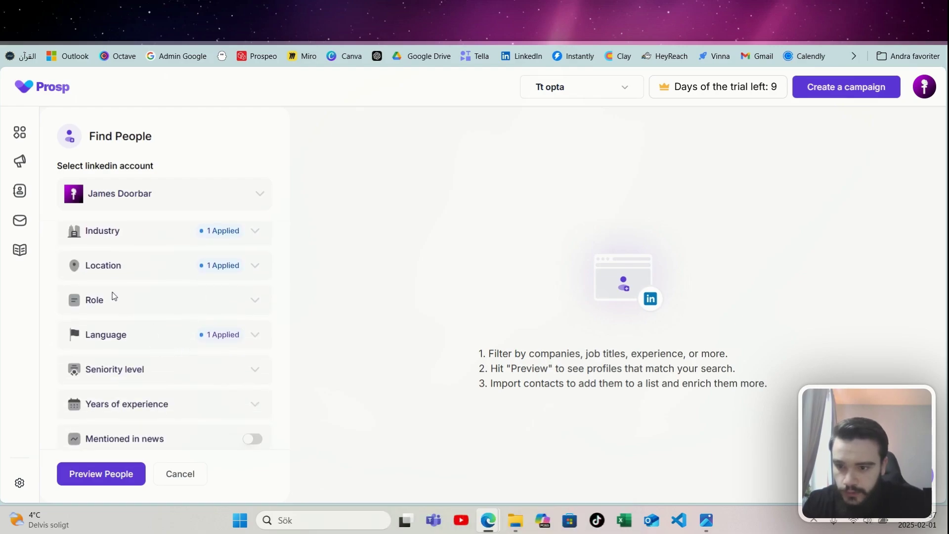
left_click(132, 310)
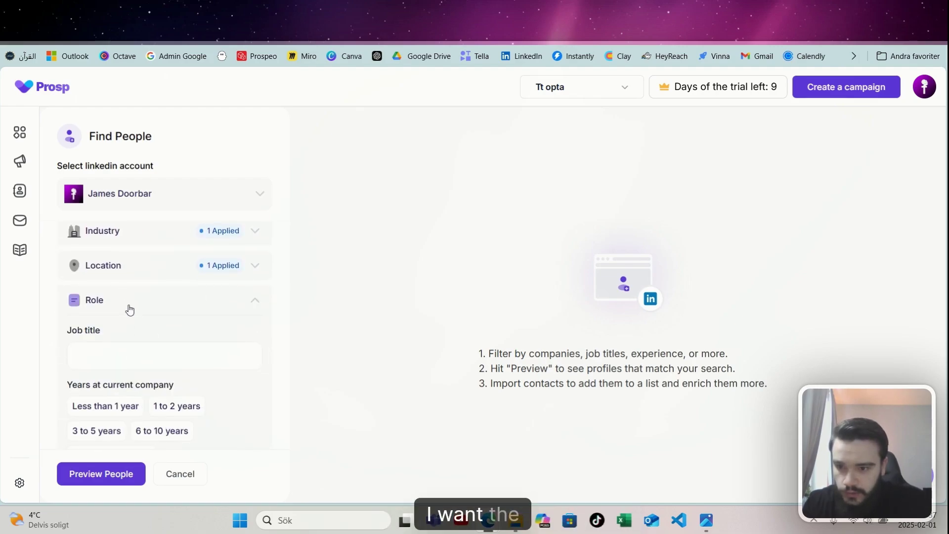
left_click(130, 310)
scroll(138, 326, "down", 1)
left_click(139, 316)
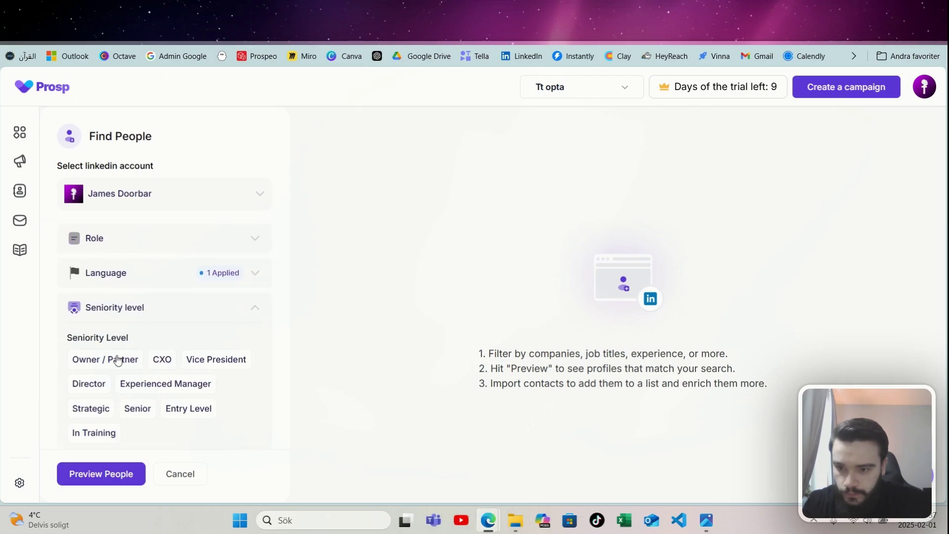
left_click(124, 303)
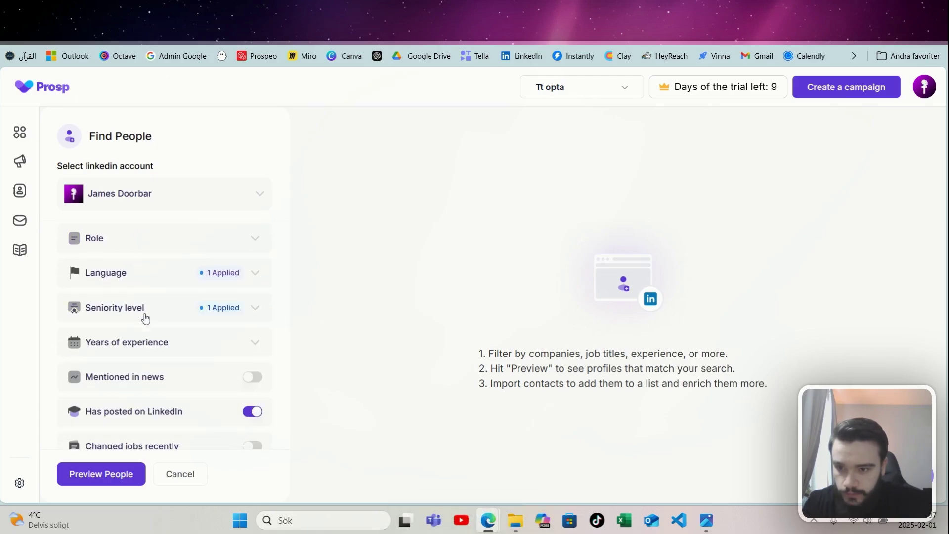
Step: Review the filters and preview 25 of the 2500 matching people
scroll(179, 351, "up", 3)
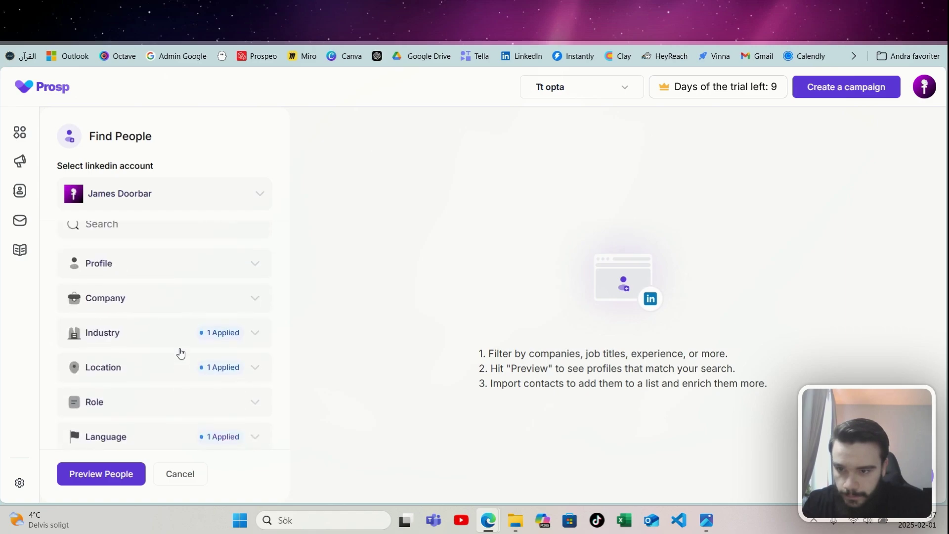
scroll(168, 321, "up", 1)
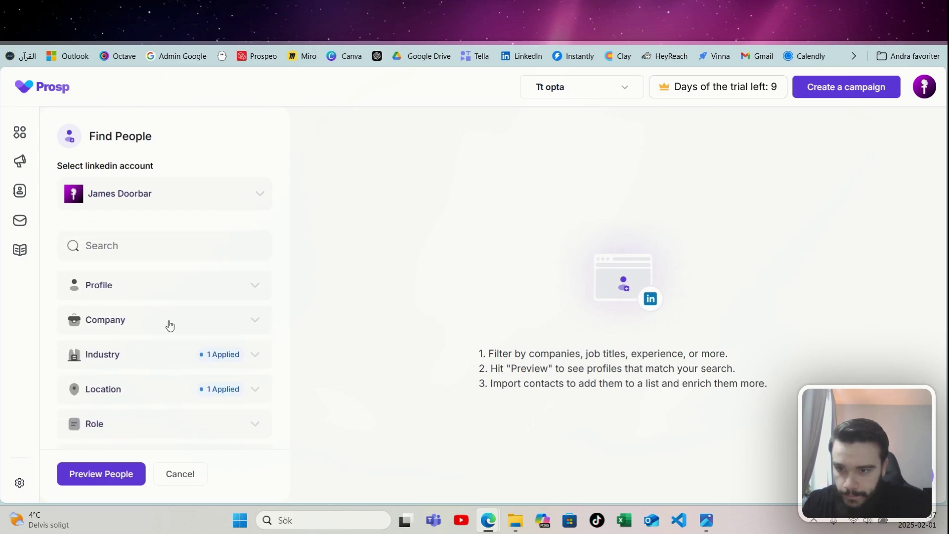
scroll(167, 266, "down", 4)
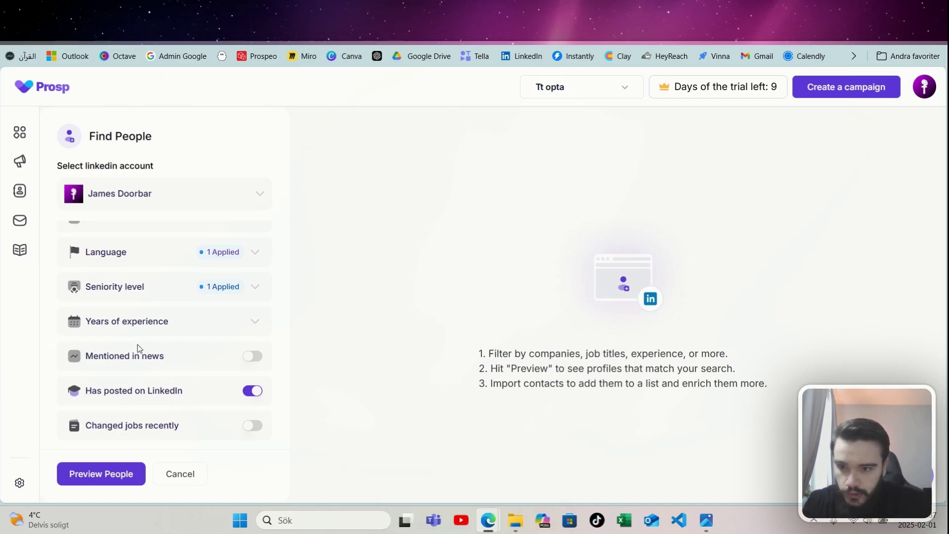
scroll(138, 345, "up", 4)
left_click(92, 472)
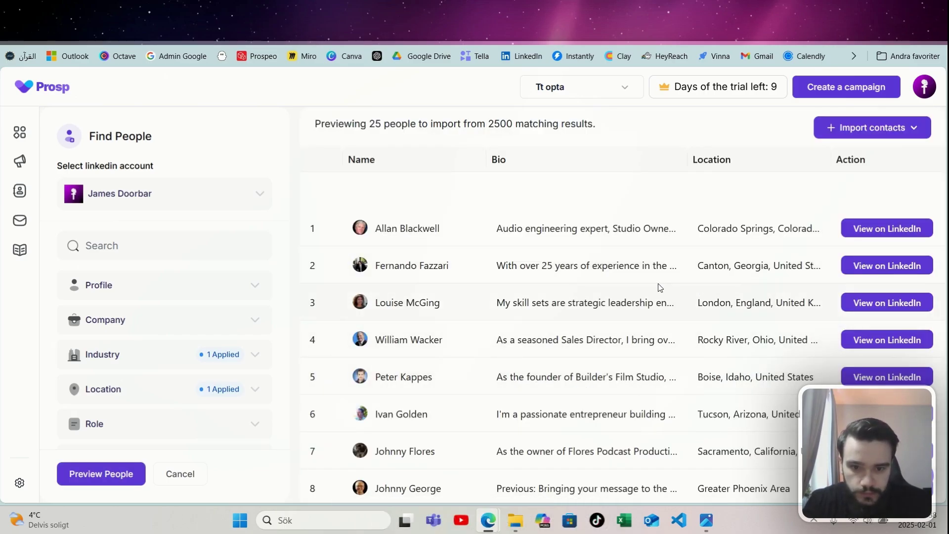
Step: Add job title 'founder' to cut matches to 1316, then open the first lead's LinkedIn profile
scroll(658, 284, "down", 1)
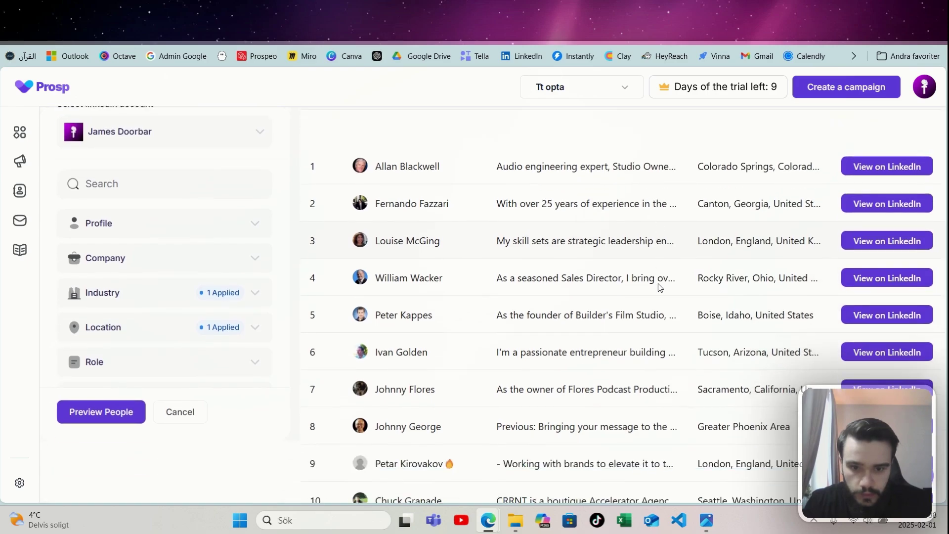
scroll(659, 283, "down", 1)
scroll(491, 272, "up", 2)
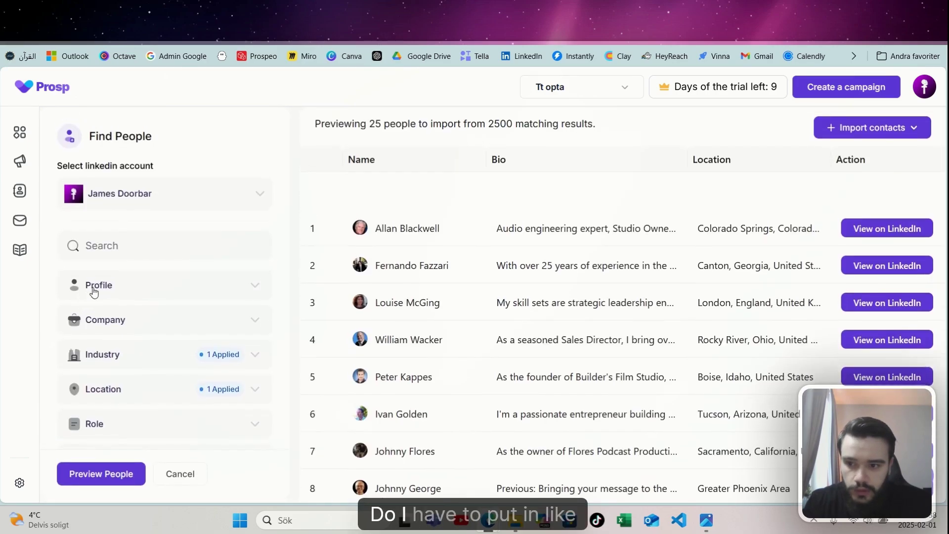
scroll(143, 299, "down", 1)
scroll(143, 304, "down", 2)
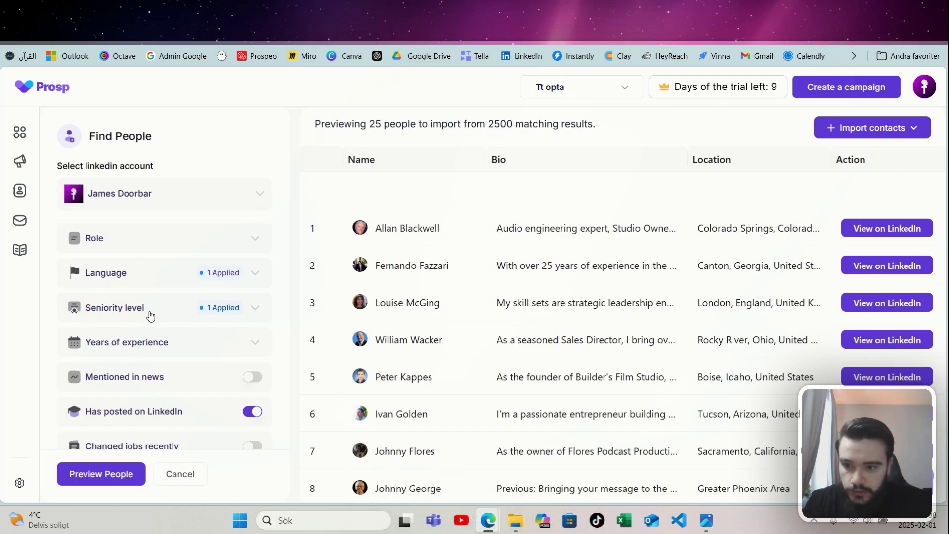
scroll(148, 311, "up", 1)
left_click(151, 311)
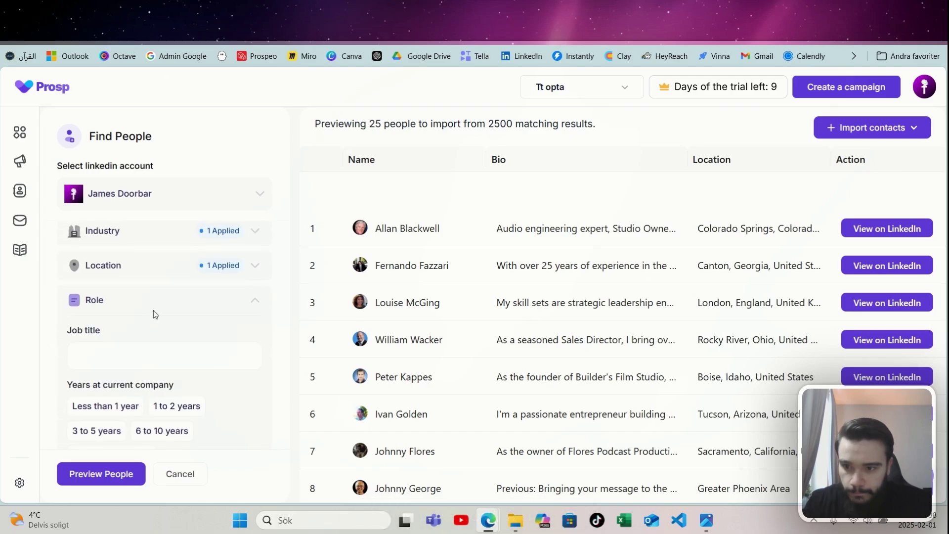
left_click(186, 350)
type("founder")
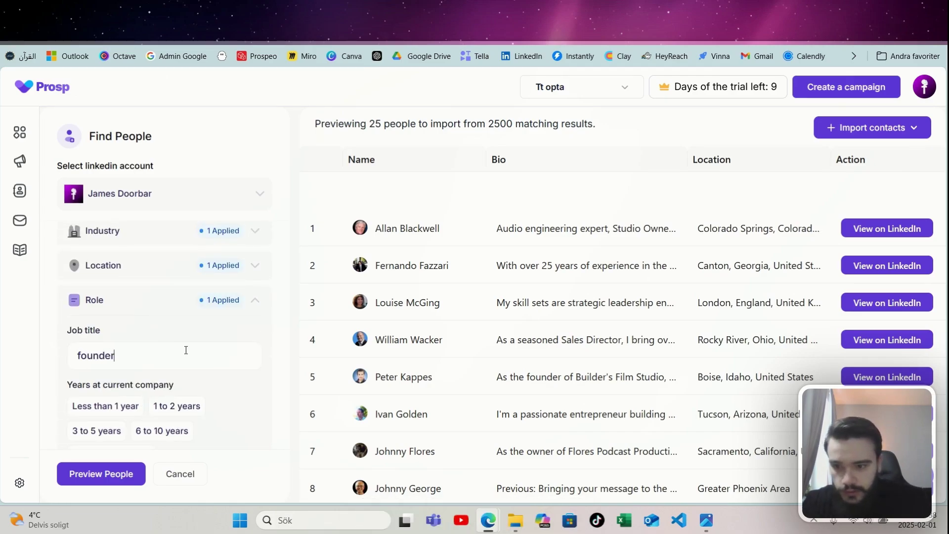
left_click(141, 470)
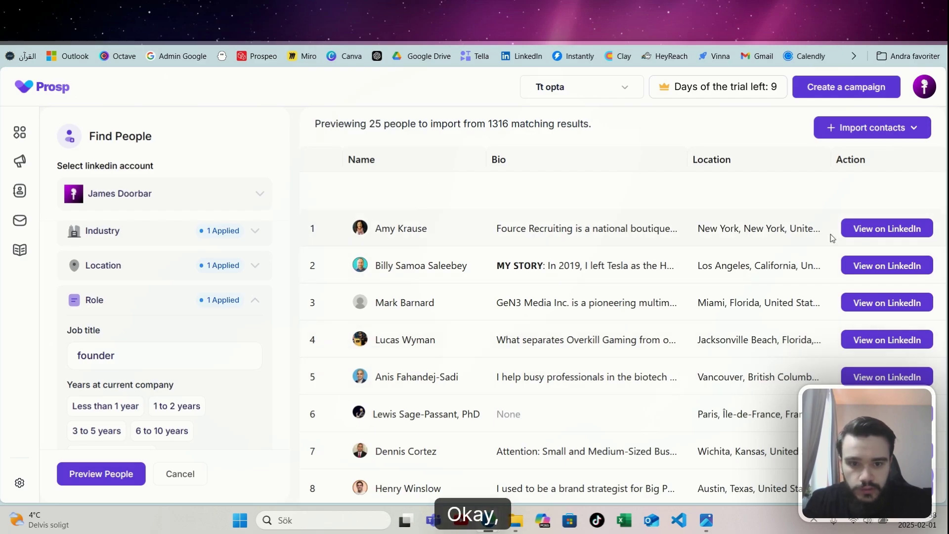
left_click(867, 229)
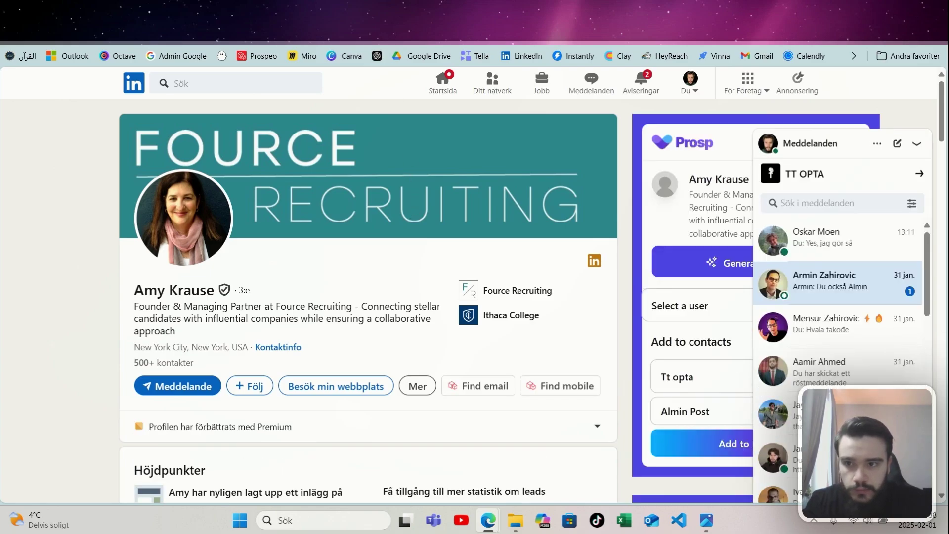
Step: Close the first lead's profile and review the fifth lead's LinkedIn profile
key("ctrl+w")
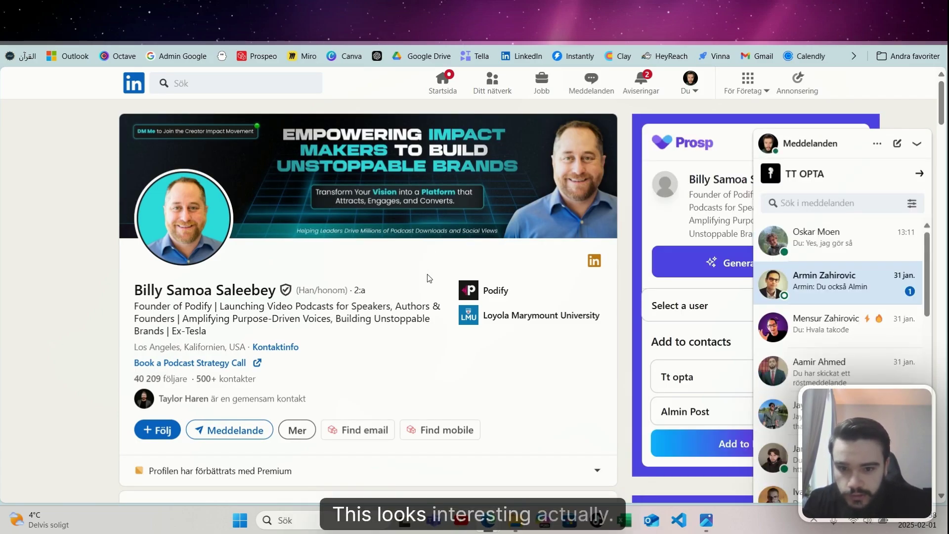
scroll(433, 279, "down", 1)
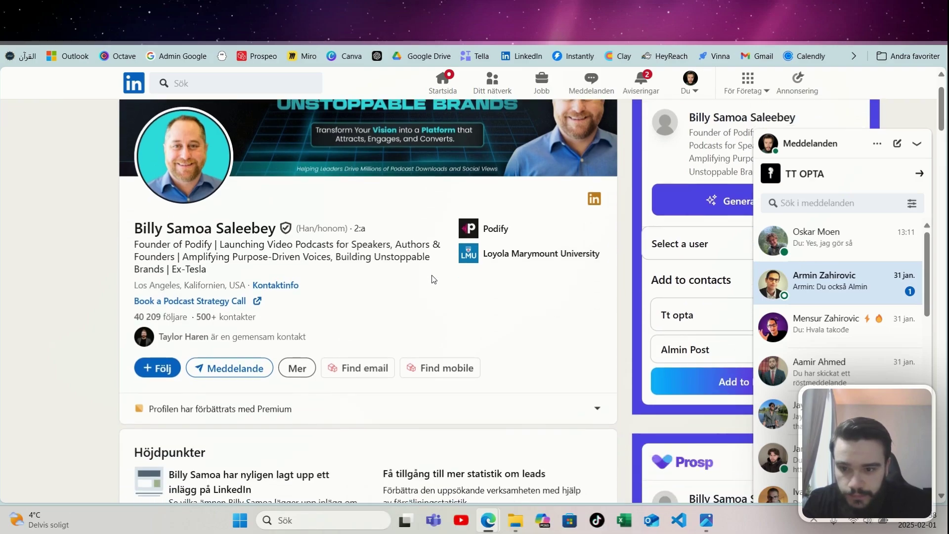
scroll(433, 279, "up", 1)
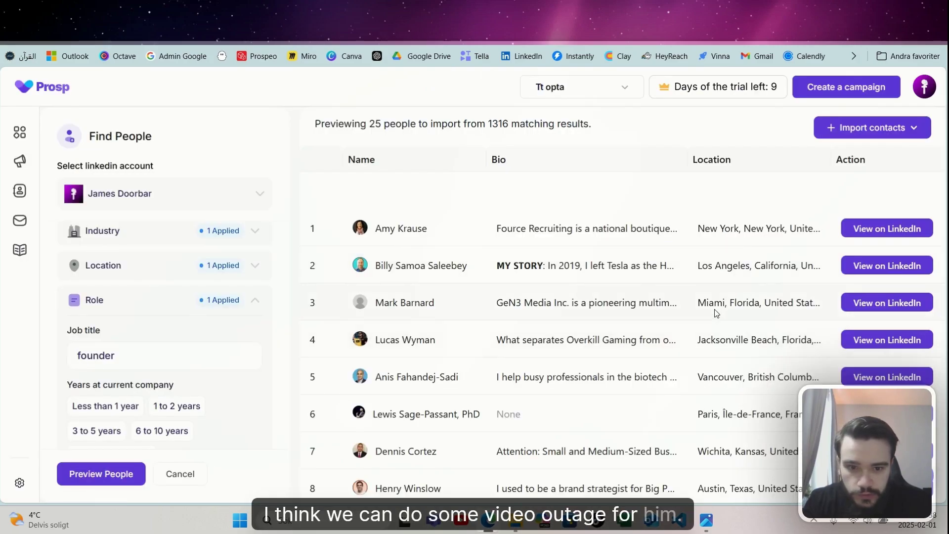
scroll(716, 313, "down", 1)
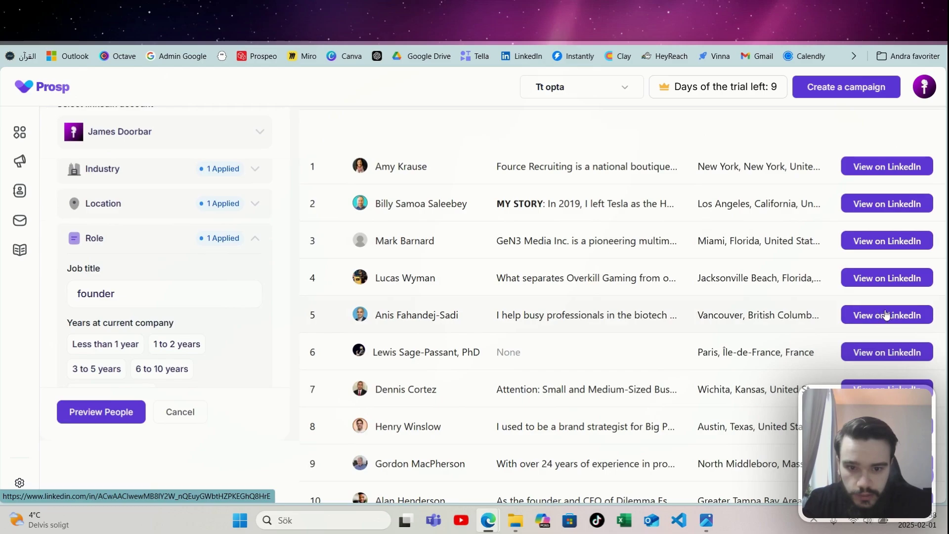
left_click(904, 315)
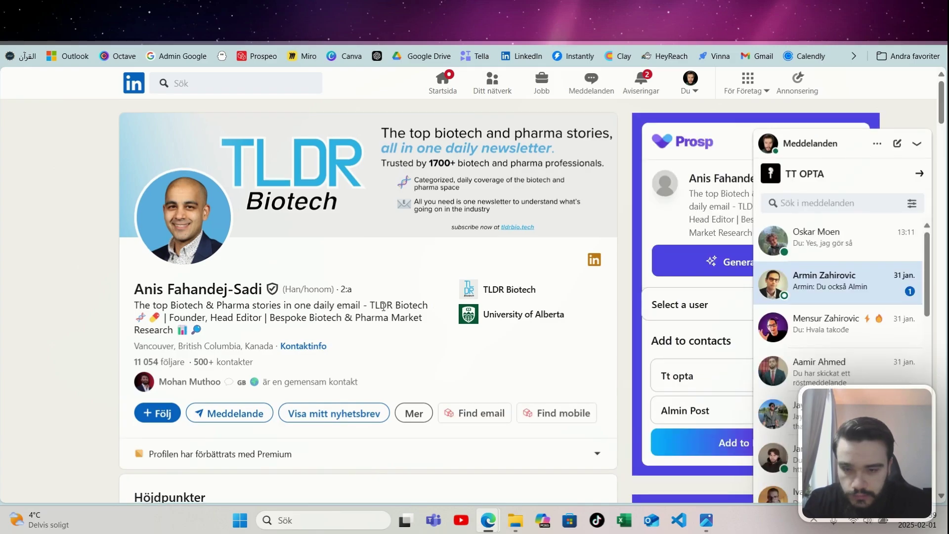
scroll(383, 307, "down", 5)
scroll(383, 310, "down", 2)
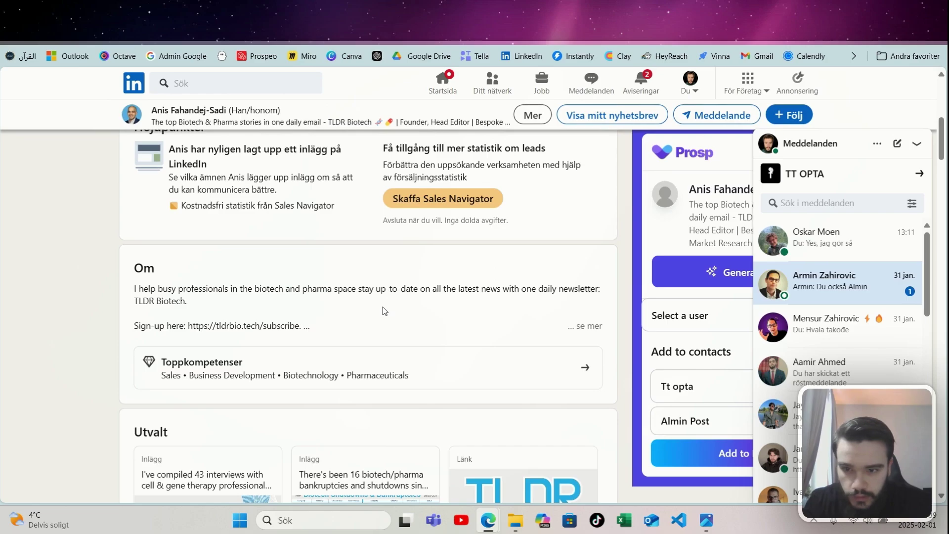
scroll(384, 311, "up", 7)
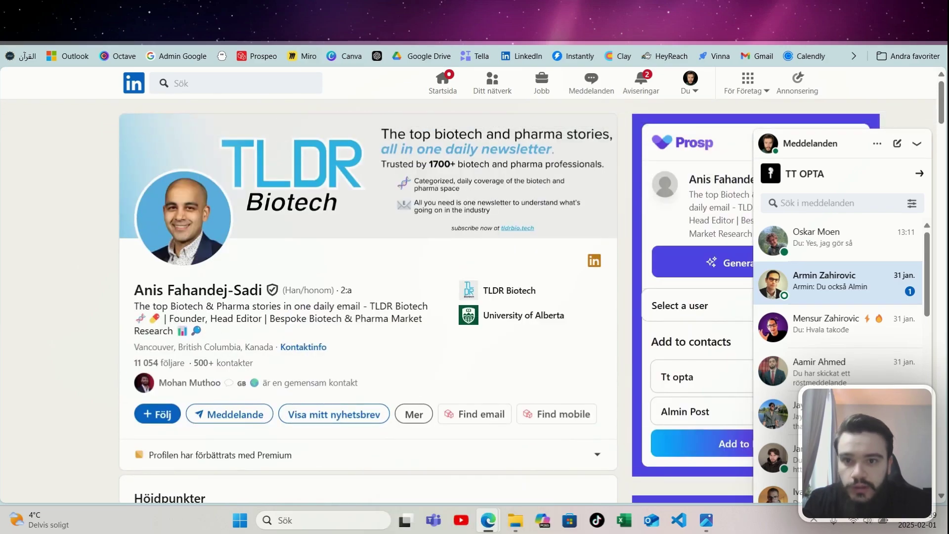
key("ctrl+Tab")
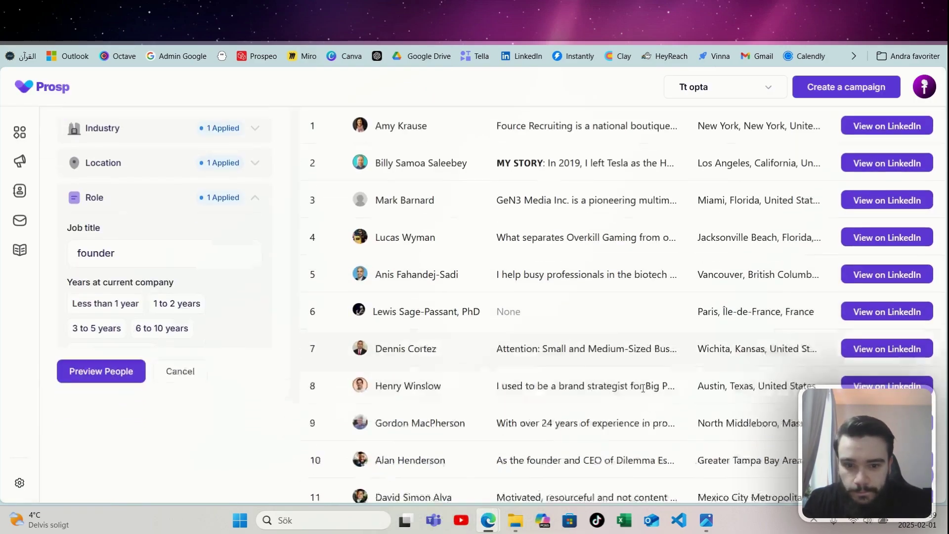
Step: Check the seventh and tenth leads' LinkedIn profiles
left_click(868, 328)
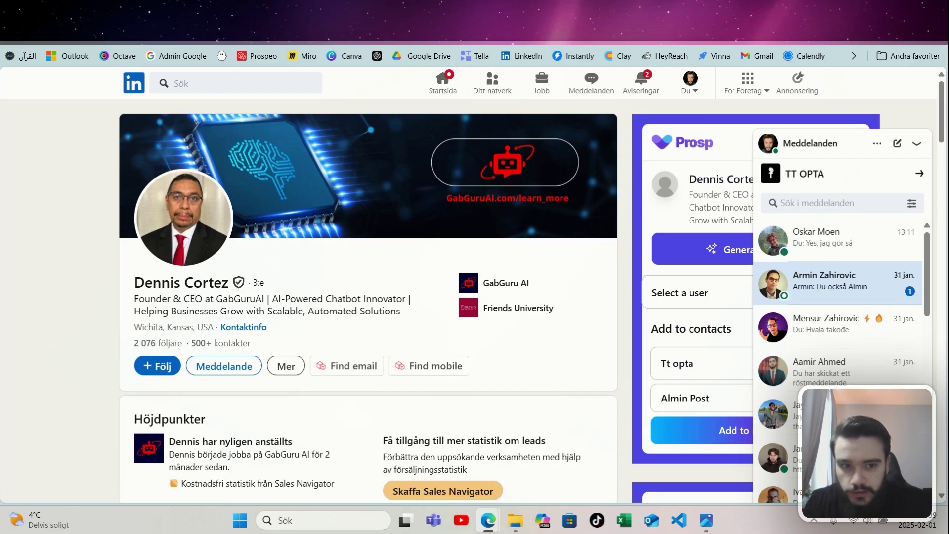
left_click(302, 45)
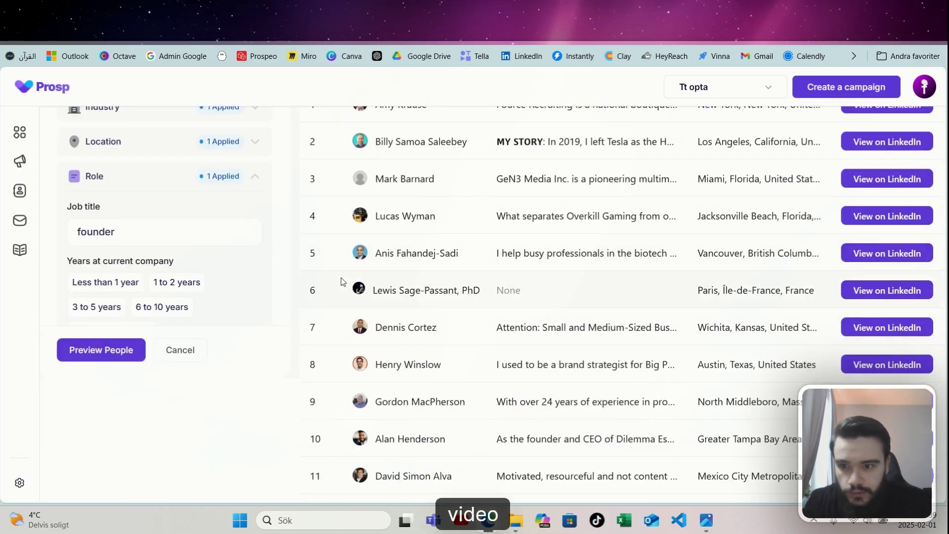
scroll(174, 239, "up", 3)
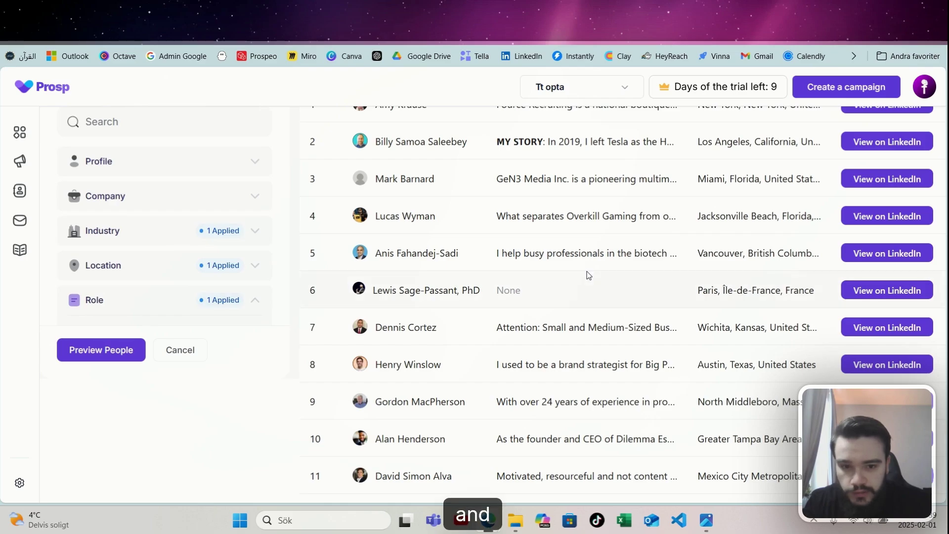
scroll(588, 275, "down", 1)
scroll(589, 275, "down", 1)
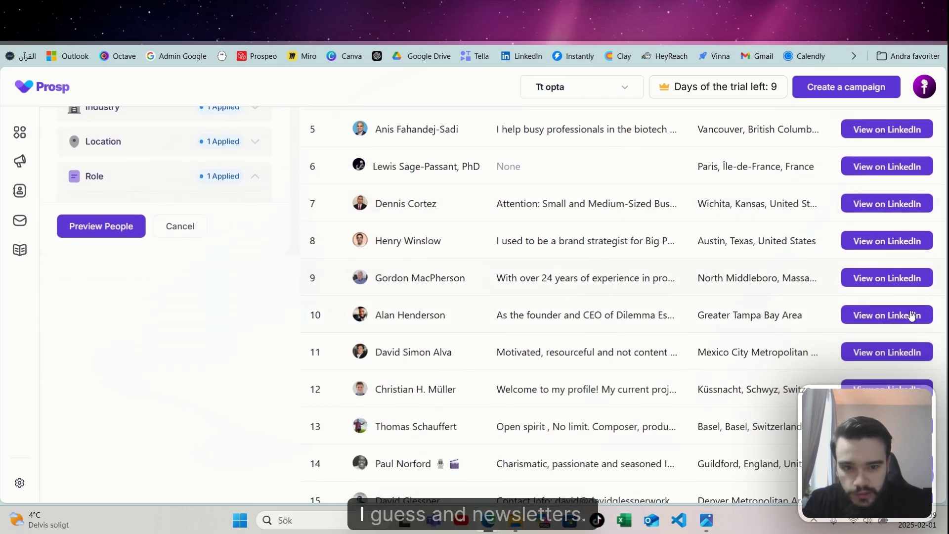
left_click(872, 315)
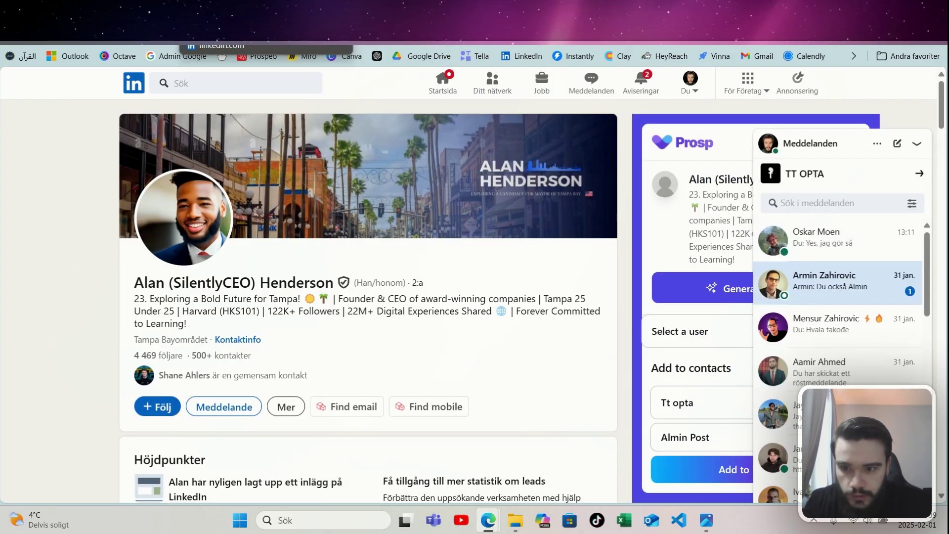
key("ctrl+w")
Step: Review the sixteenth lead's profile, then return to the 1316-match preview
scroll(643, 321, "down", 1)
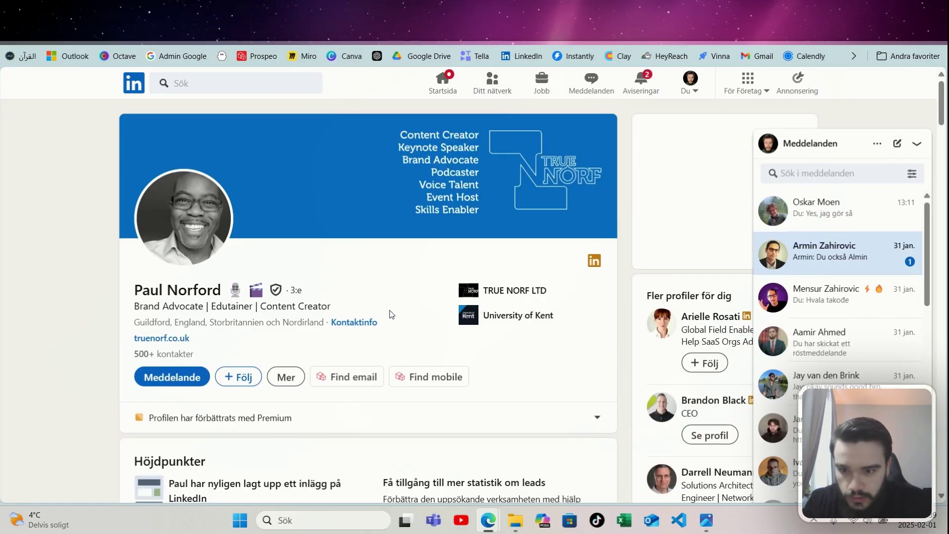
scroll(385, 310, "down", 5)
scroll(384, 311, "down", 3)
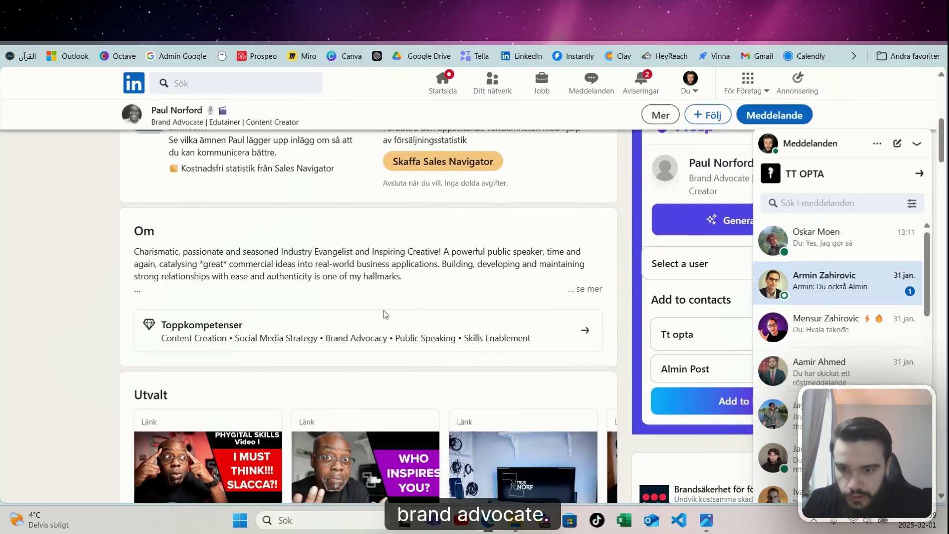
scroll(385, 314, "up", 8)
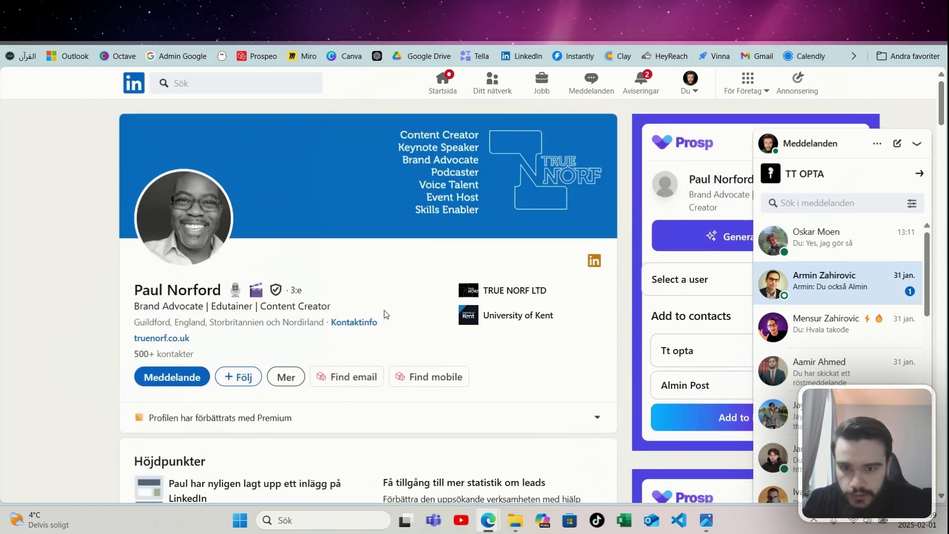
key("ctrl+Tab")
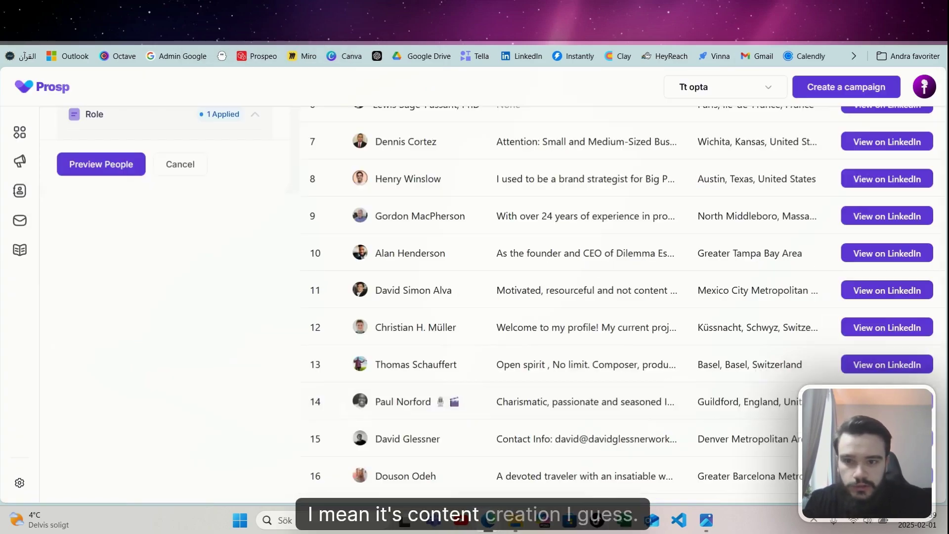
scroll(584, 338, "down", 4)
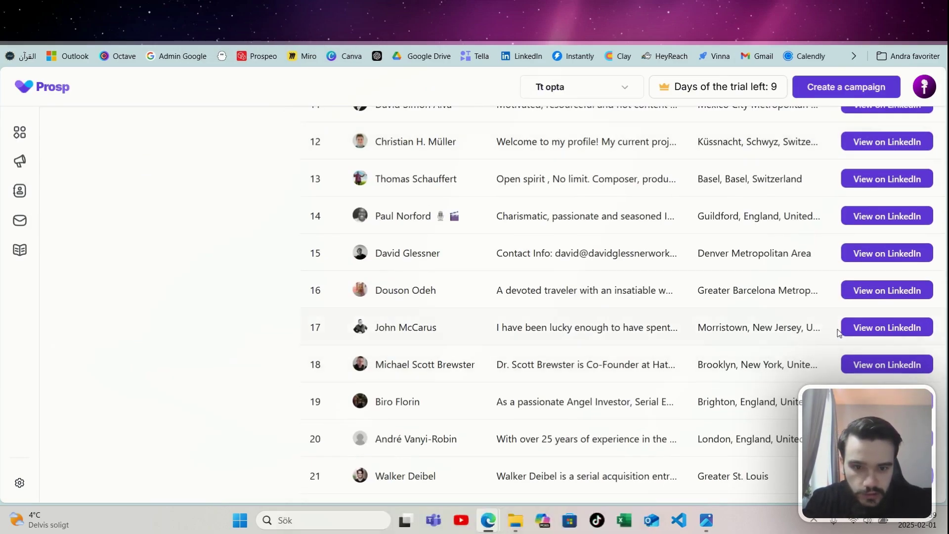
left_click(893, 292)
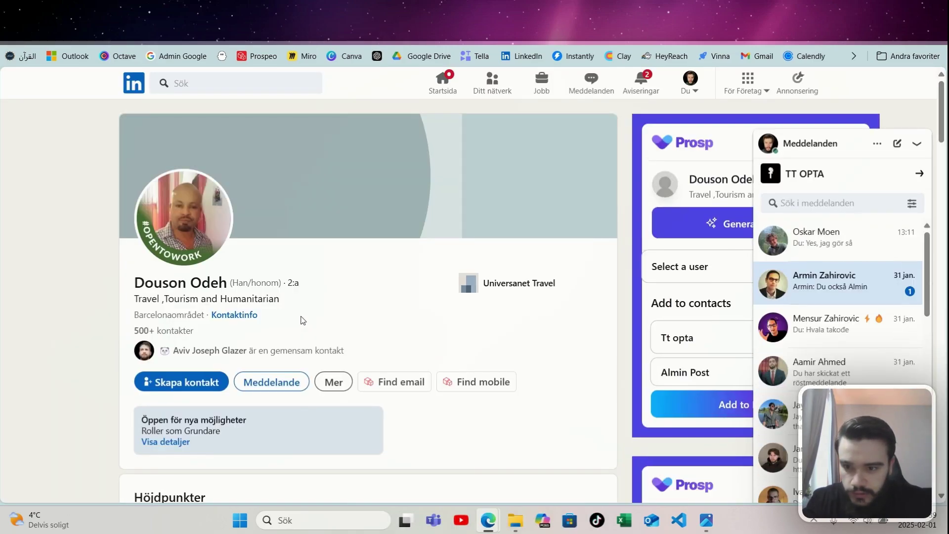
scroll(302, 320, "down", 8)
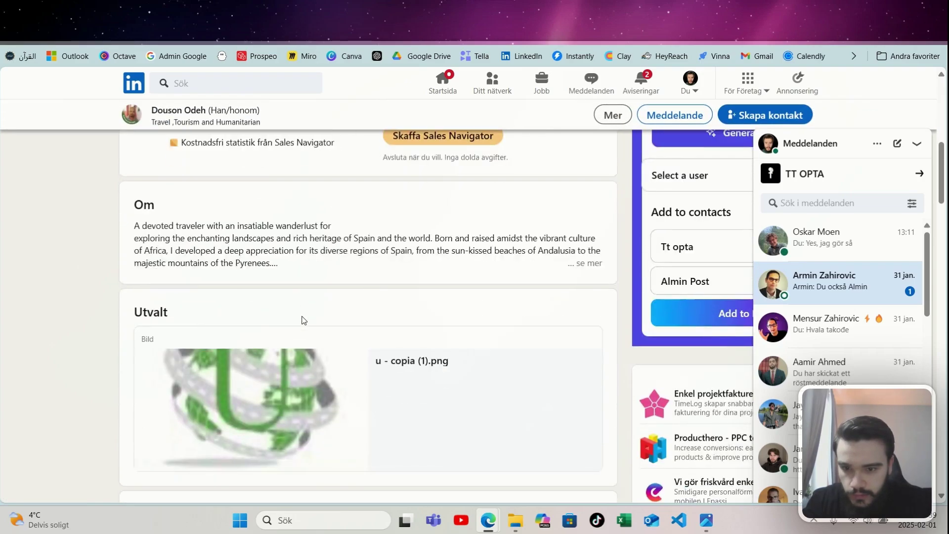
scroll(304, 320, "down", 10)
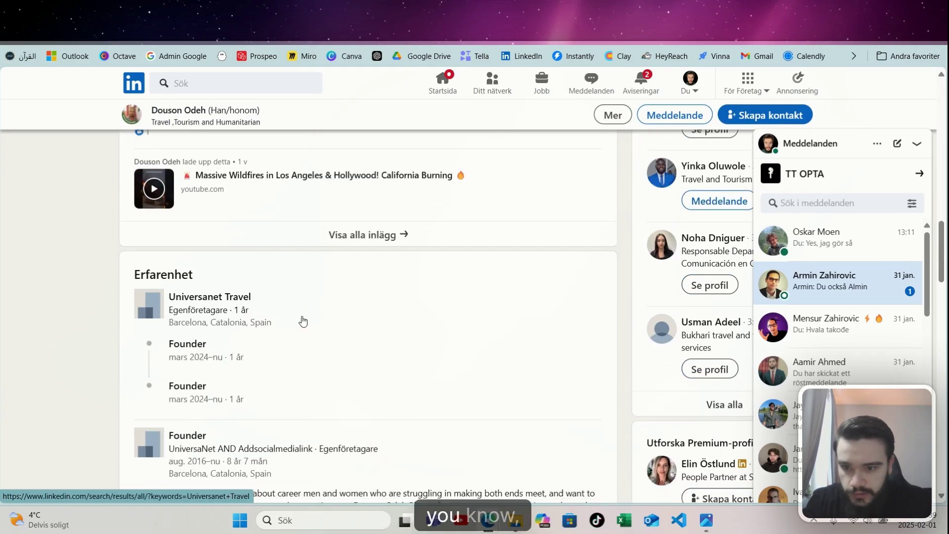
scroll(302, 321, "down", 3)
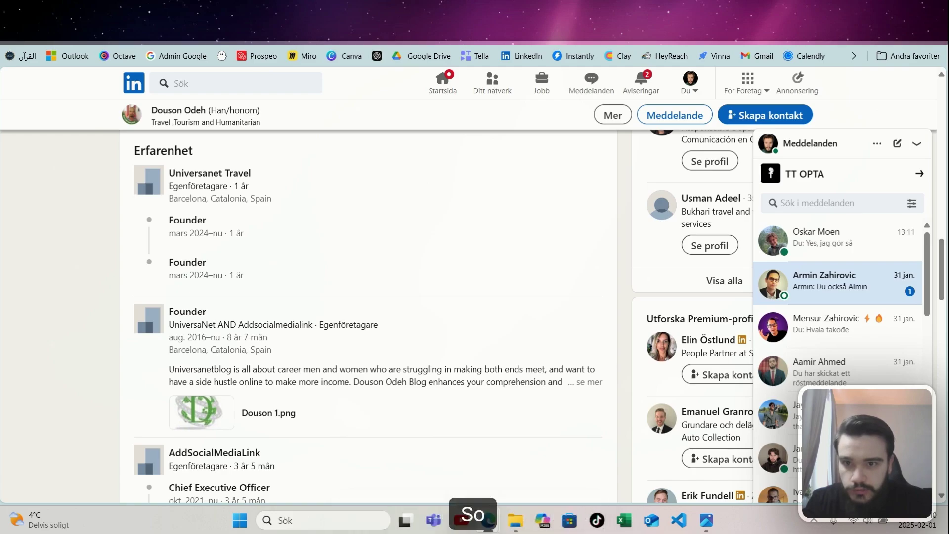
key("ctrl+Tab")
scroll(479, 351, "down", 1)
scroll(479, 351, "up", 10)
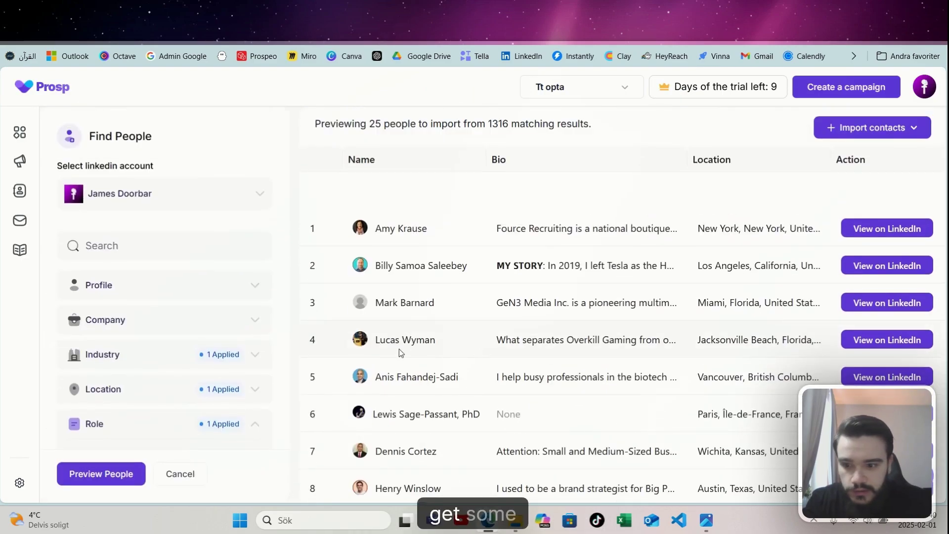
Step: Import 500 people into a newly created 'Testing prosp' contact list and confirm
left_click(878, 133)
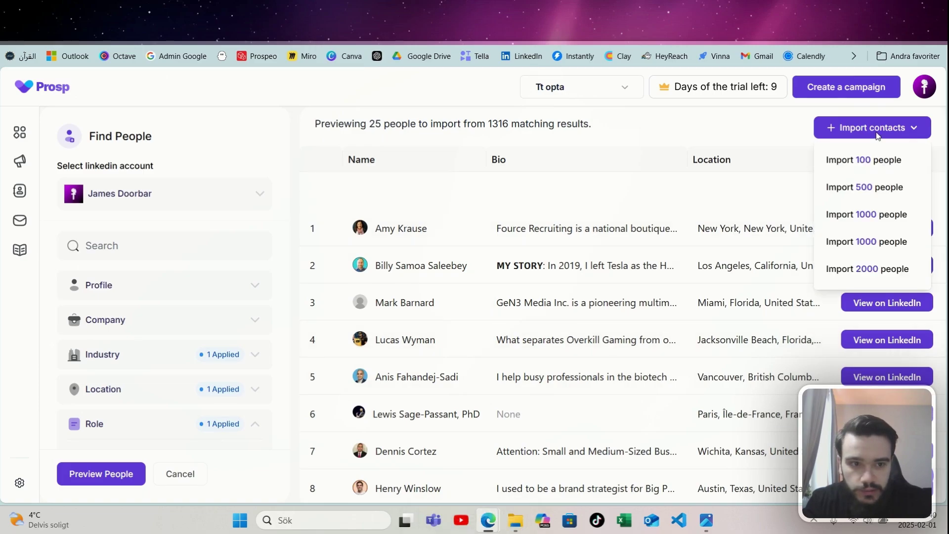
left_click(868, 187)
left_click(442, 237)
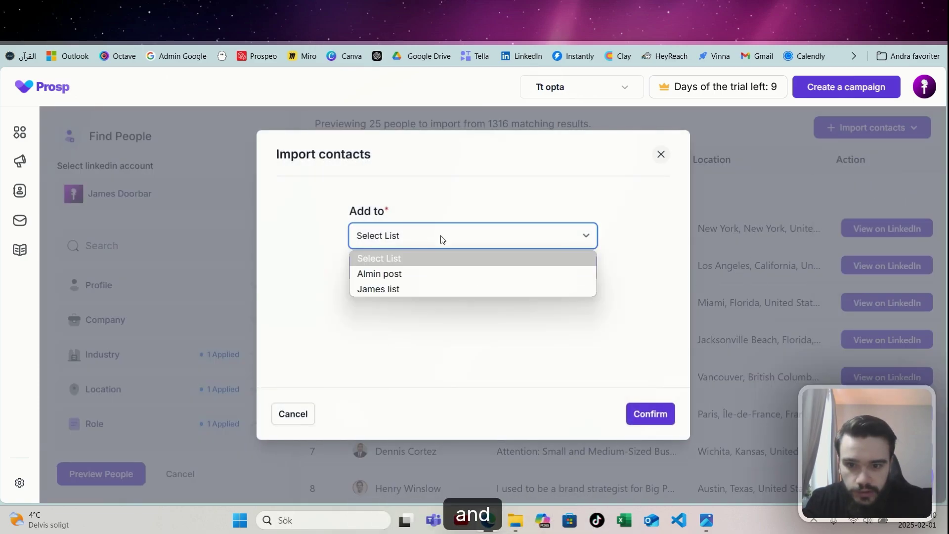
left_click(443, 238)
left_click(453, 268)
left_click(431, 272)
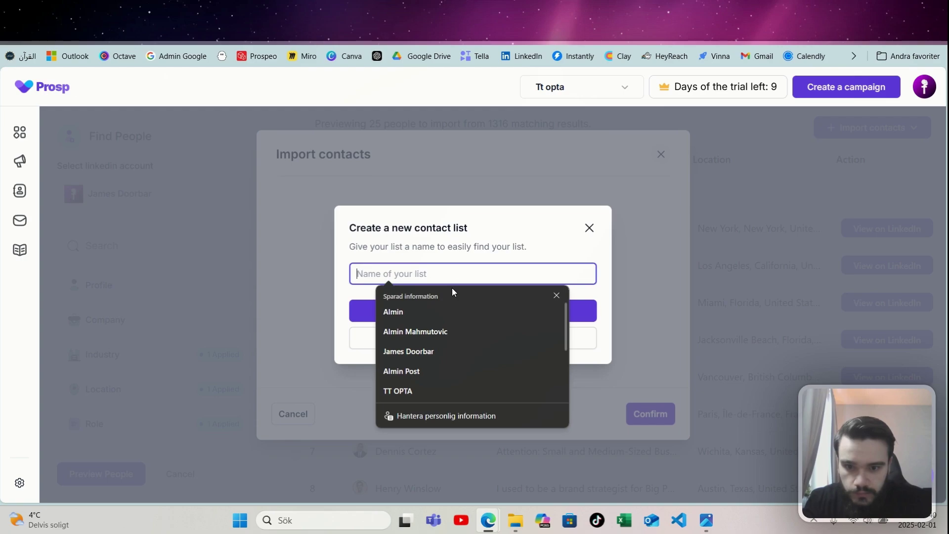
left_click(451, 270)
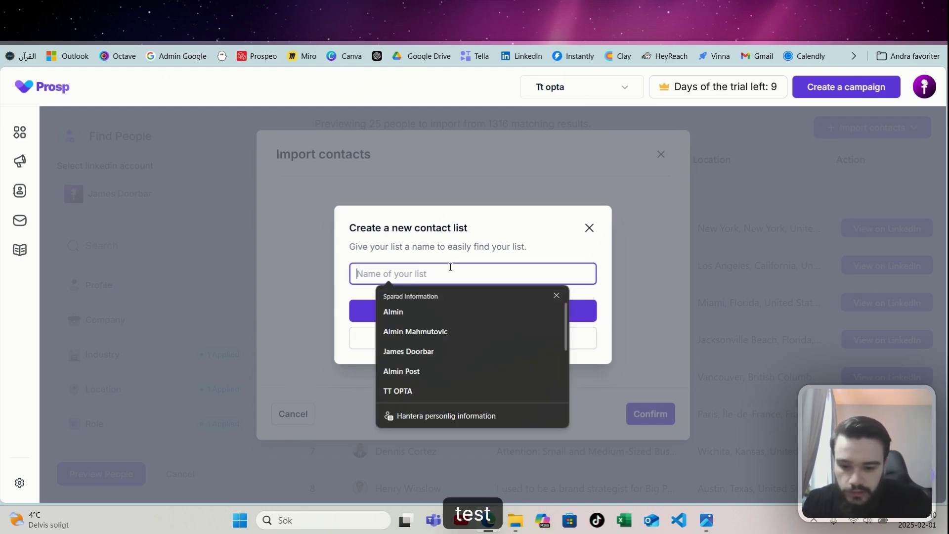
type("Testing ")
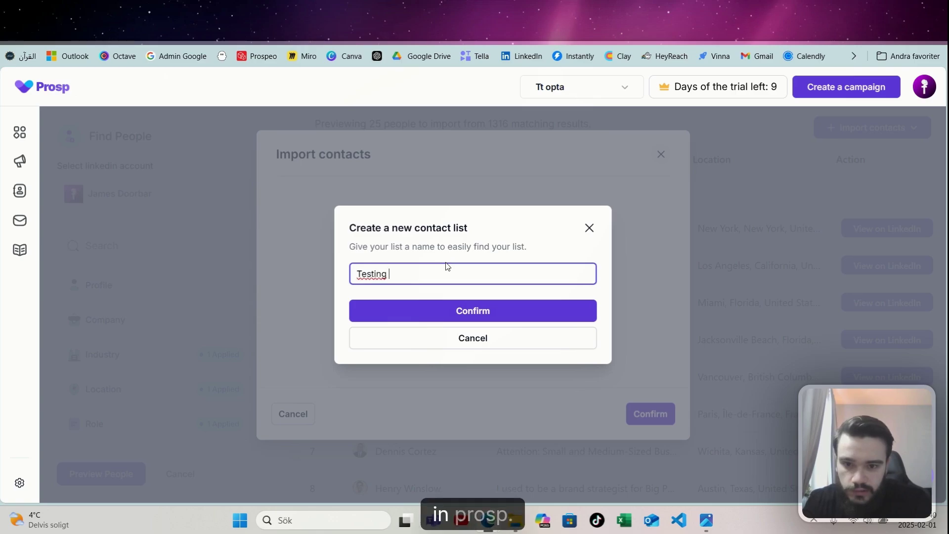
type("prosp")
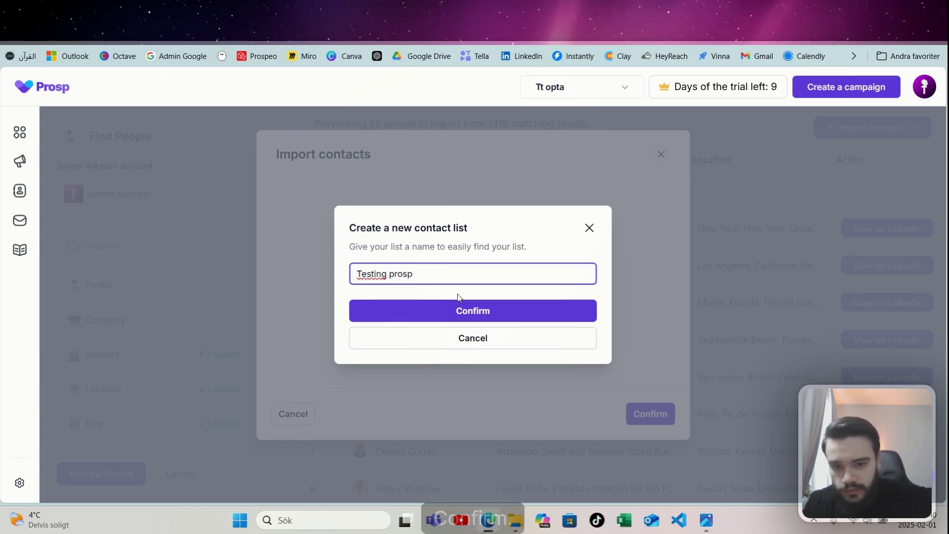
left_click(470, 312)
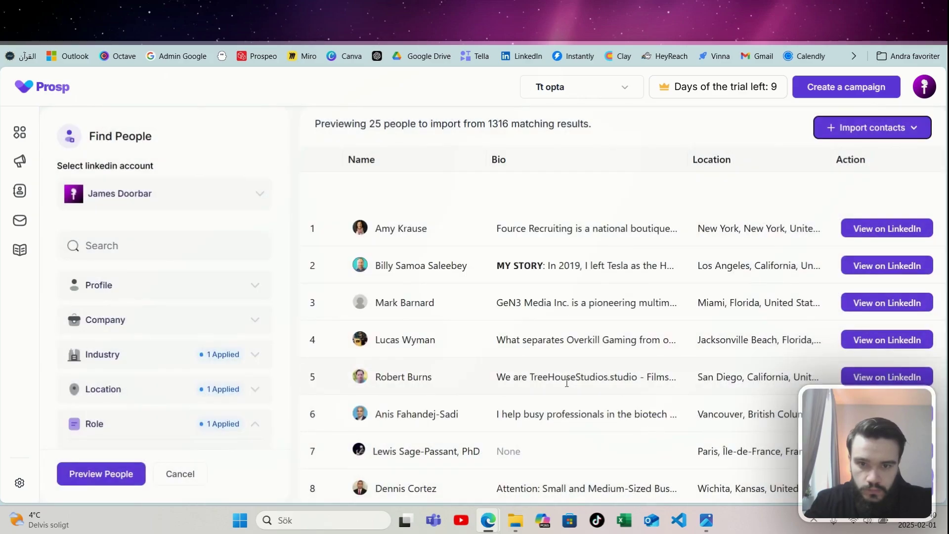
Step: Open the 500 imported Testing prosp contacts, then go to Prospeo's Plan page
scroll(566, 303, "down", 4)
scroll(297, 222, "up", 4)
left_click(21, 191)
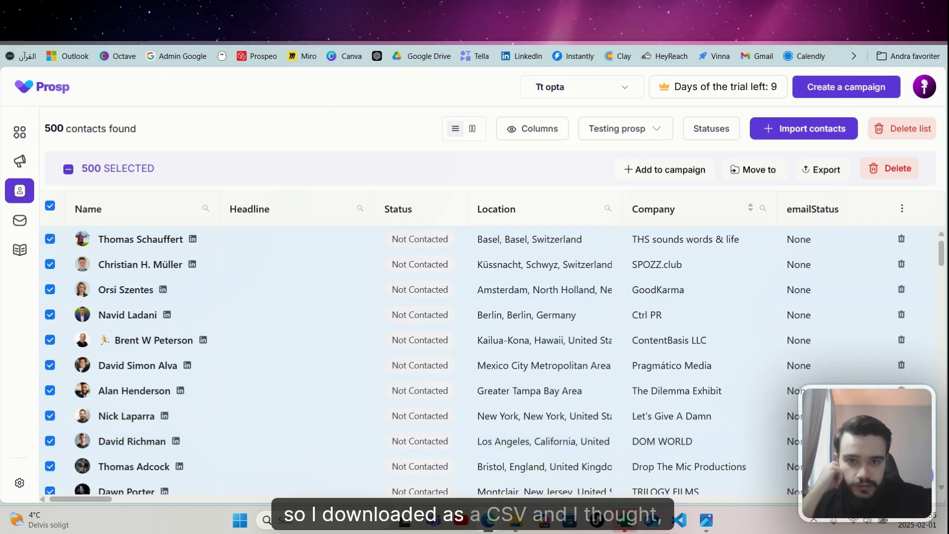
key("ctrl+Tab")
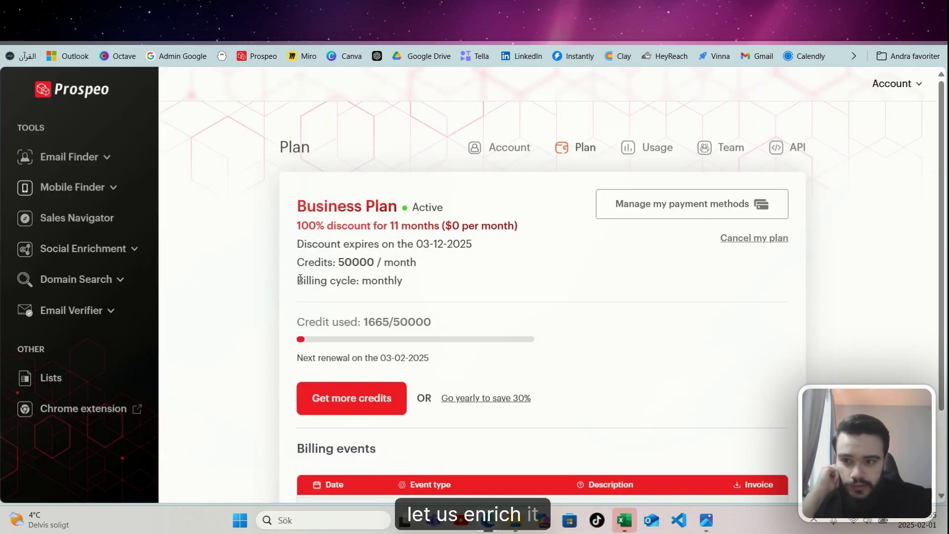
Step: Start a new bulk social URL enrichment and upload contacts (1).csv from Downloads
left_click(101, 248)
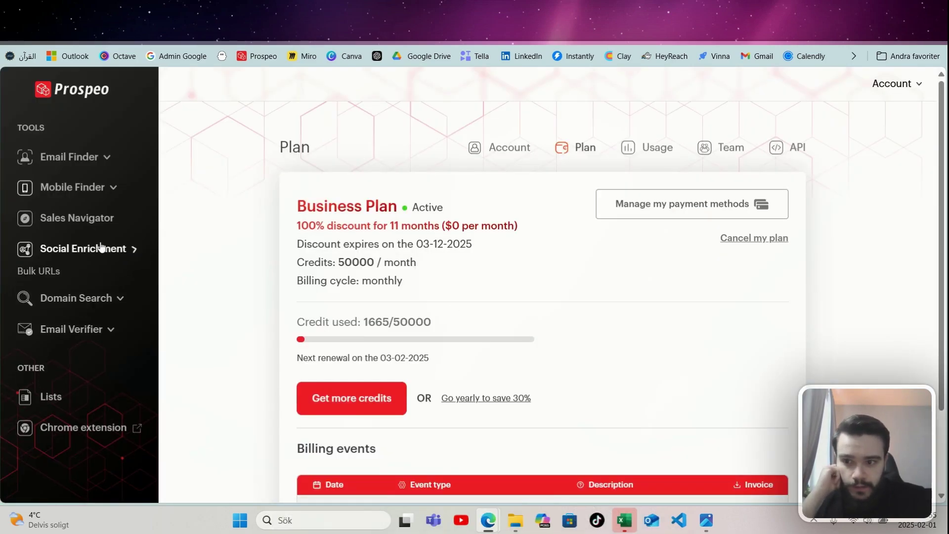
left_click(34, 272)
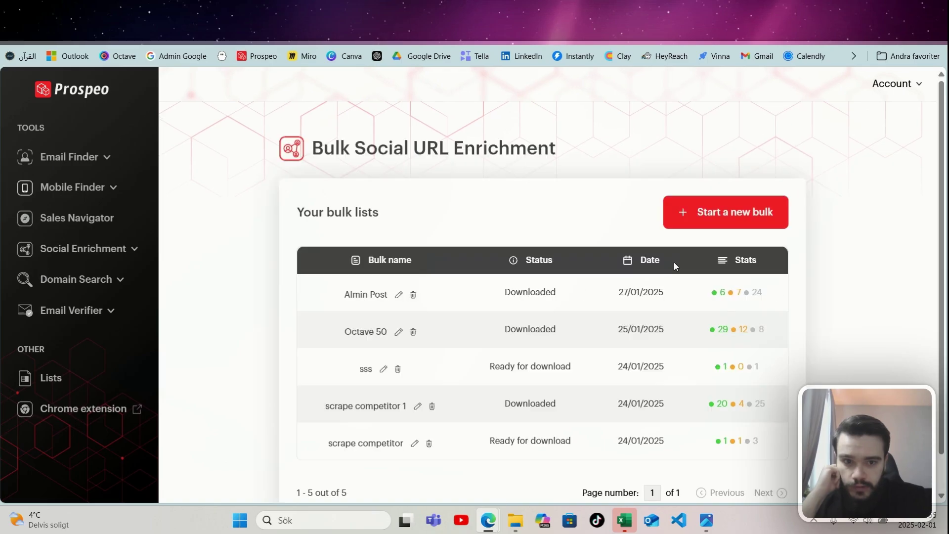
left_click(710, 212)
scroll(495, 297, "down", 1)
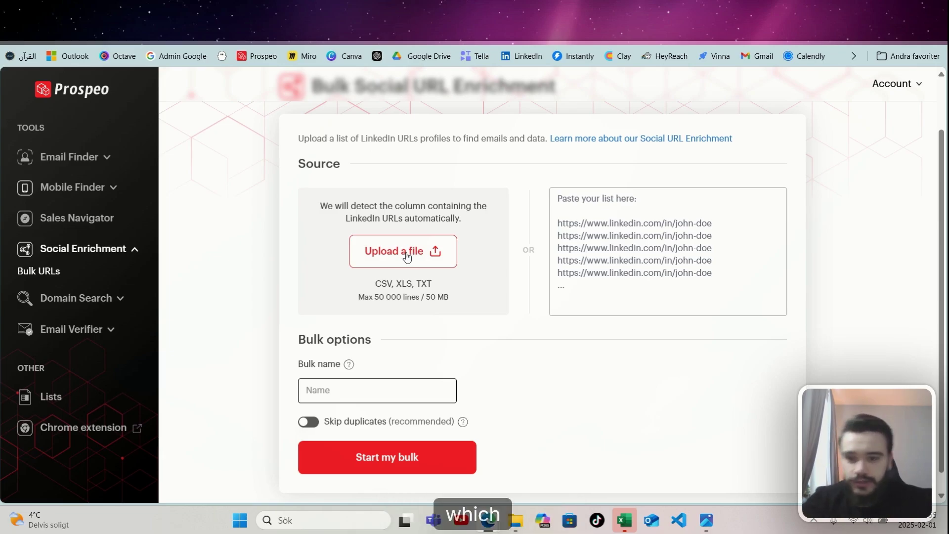
left_click(413, 253)
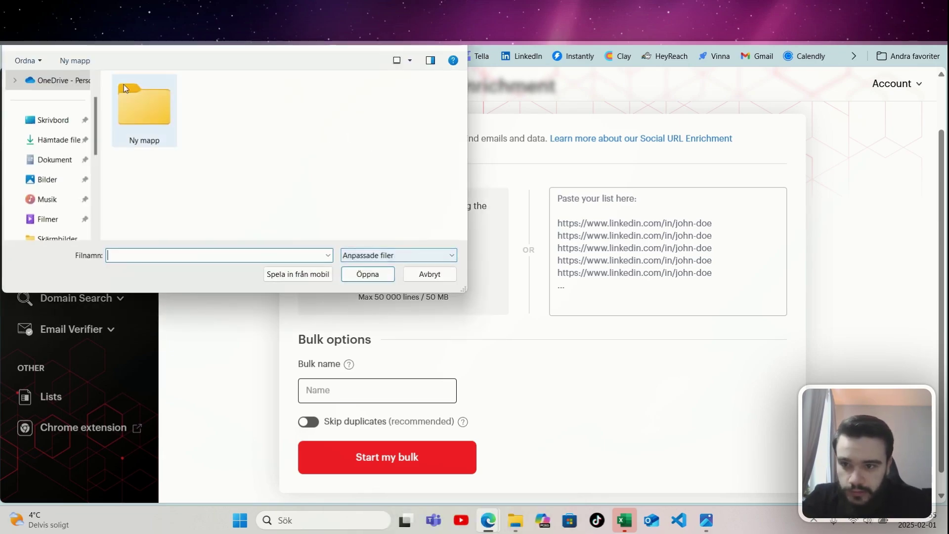
left_click(55, 139)
double_click(142, 113)
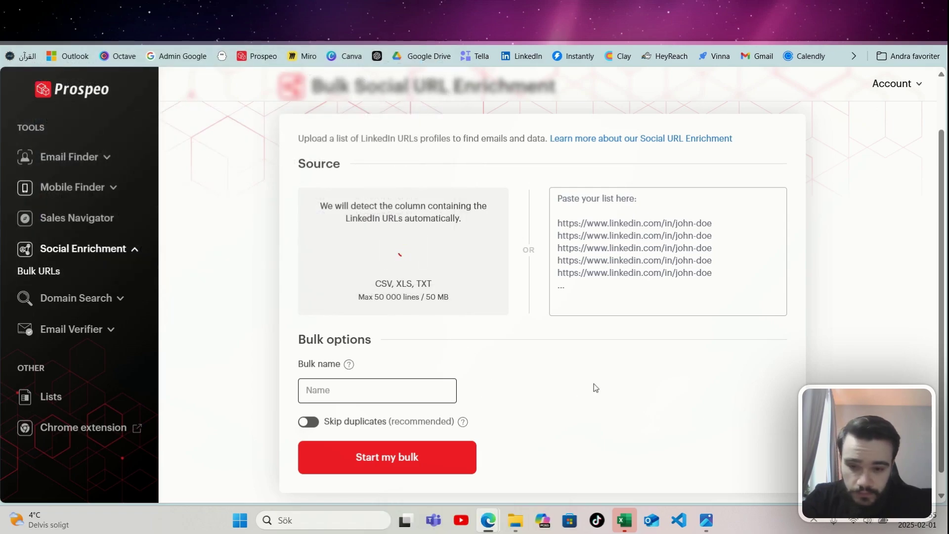
Step: Name the bulk 'Prospeo' and launch the enrichment
left_click(388, 383)
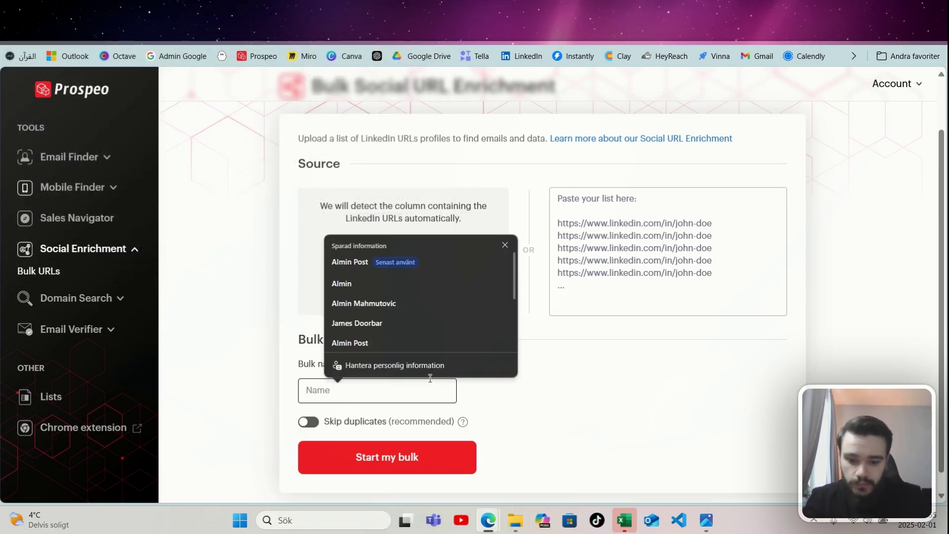
type("Prospeo")
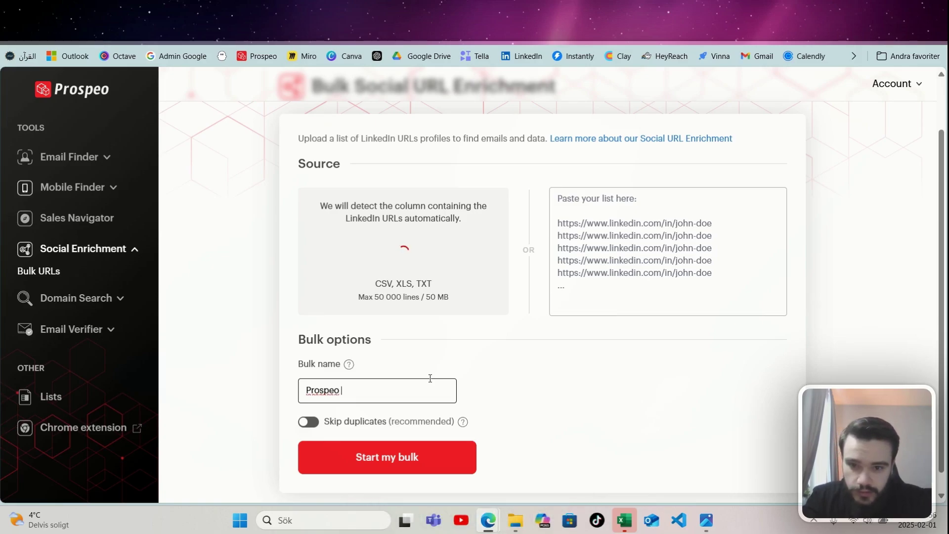
left_click(351, 460)
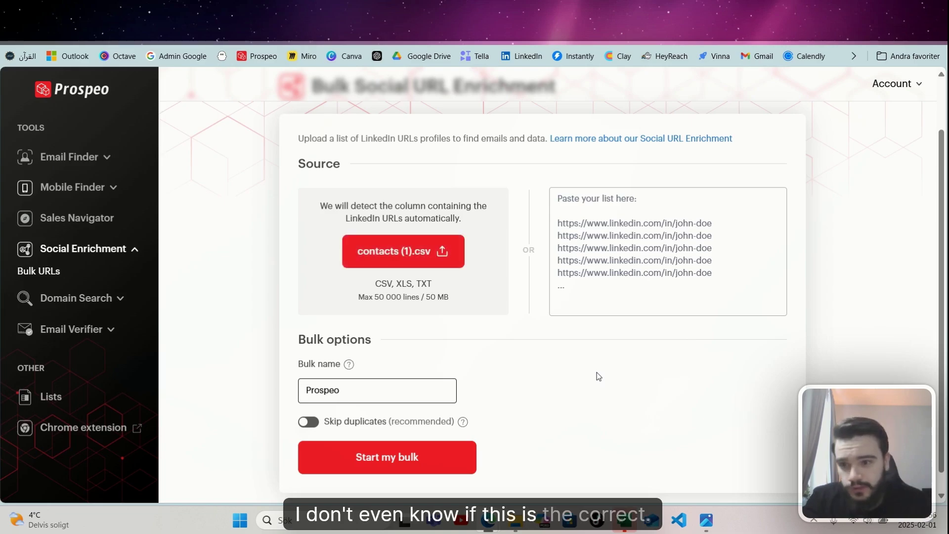
left_click(385, 456)
Step: Approve spending 500 credits and review the results: 190 emails found, 136 valid
left_click(535, 344)
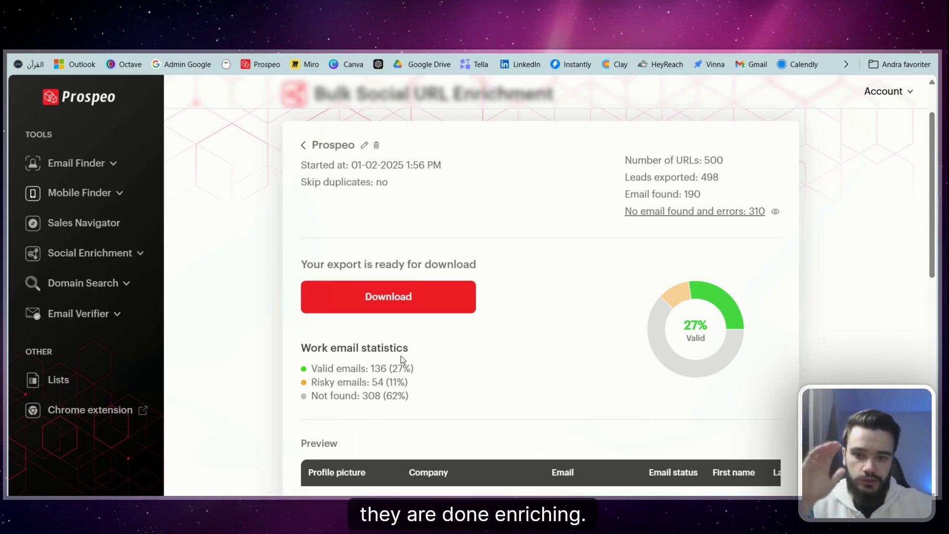
scroll(390, 346, "down", 1)
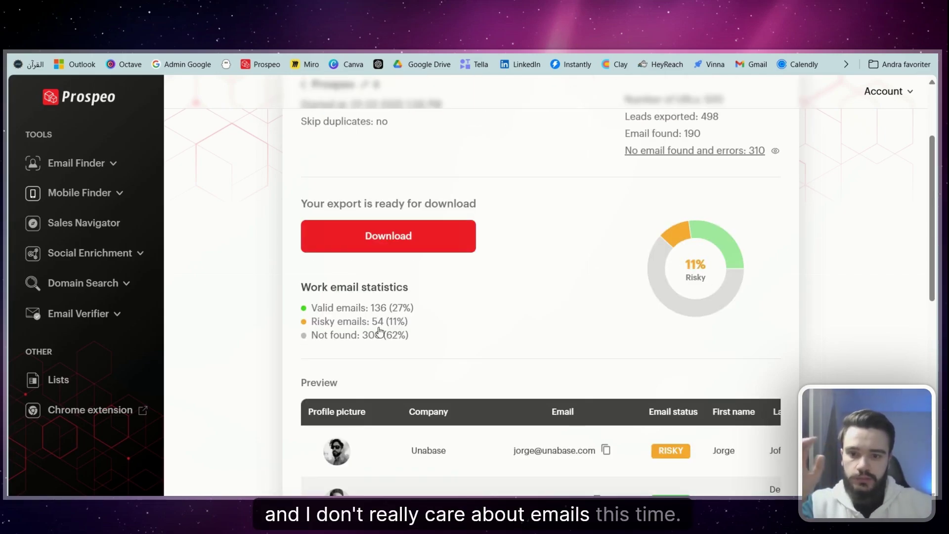
scroll(380, 331, "up", 1)
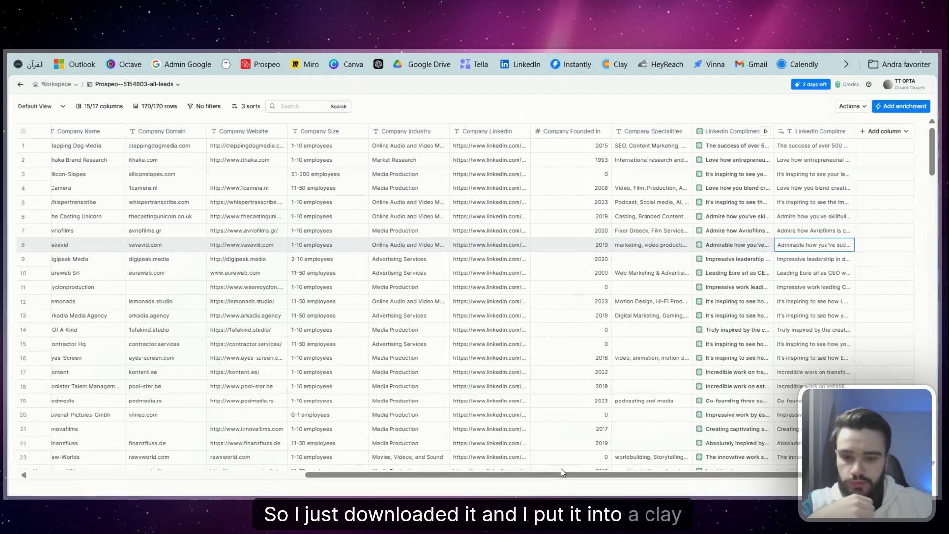
left_click_drag(562, 472, 288, 474)
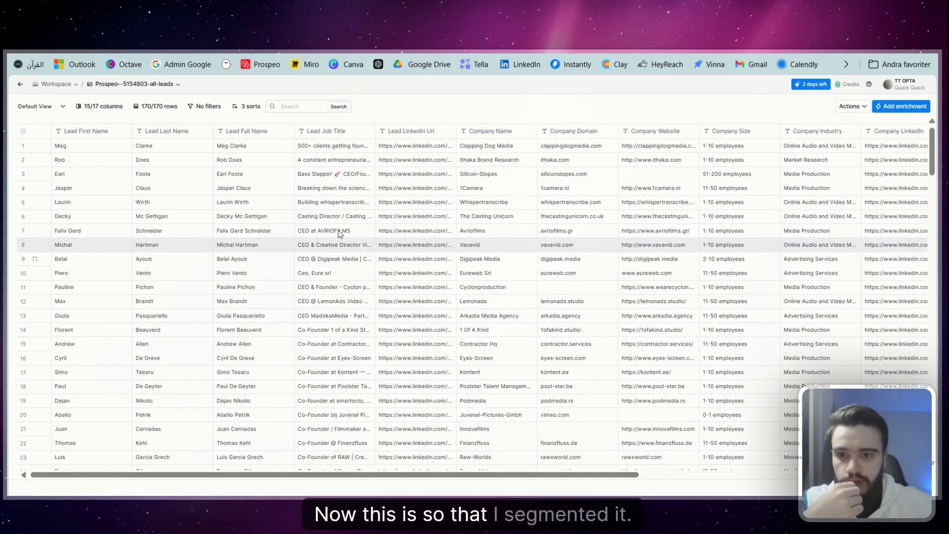
scroll(356, 247, "down", 3)
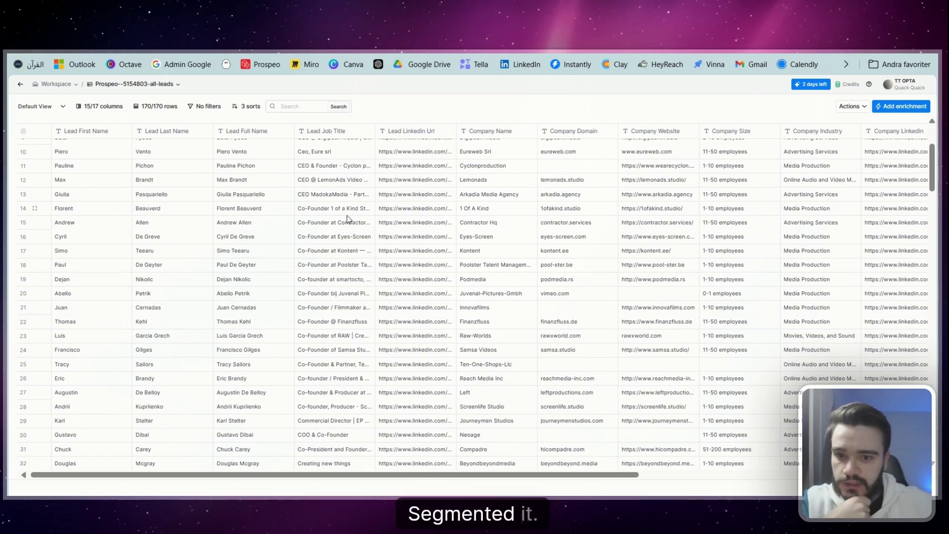
scroll(341, 222, "up", 3)
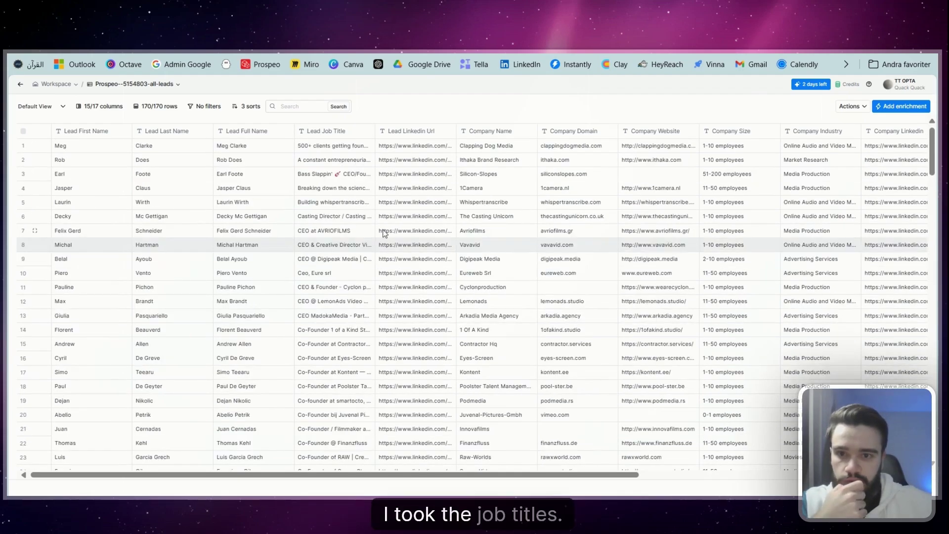
scroll(346, 201, "down", 5)
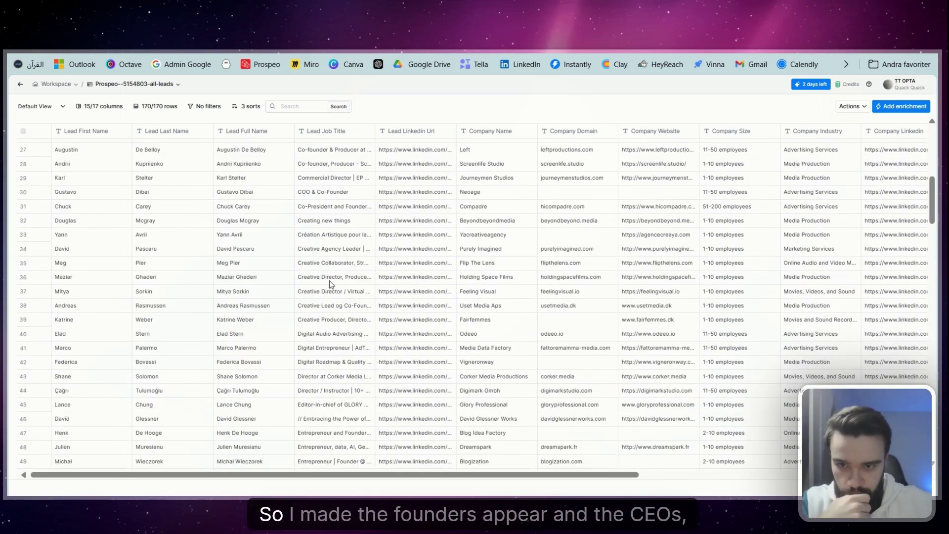
scroll(328, 281, "up", 5)
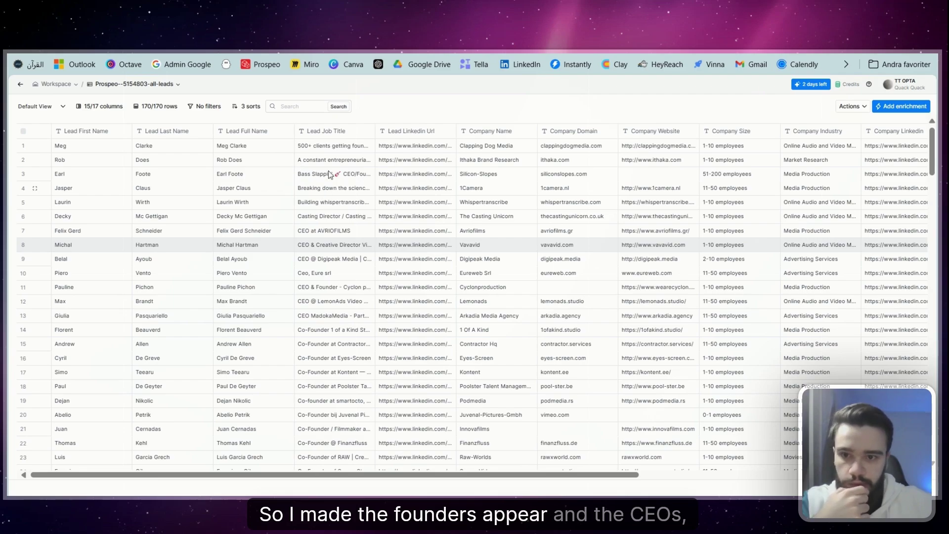
scroll(330, 255, "down", 10)
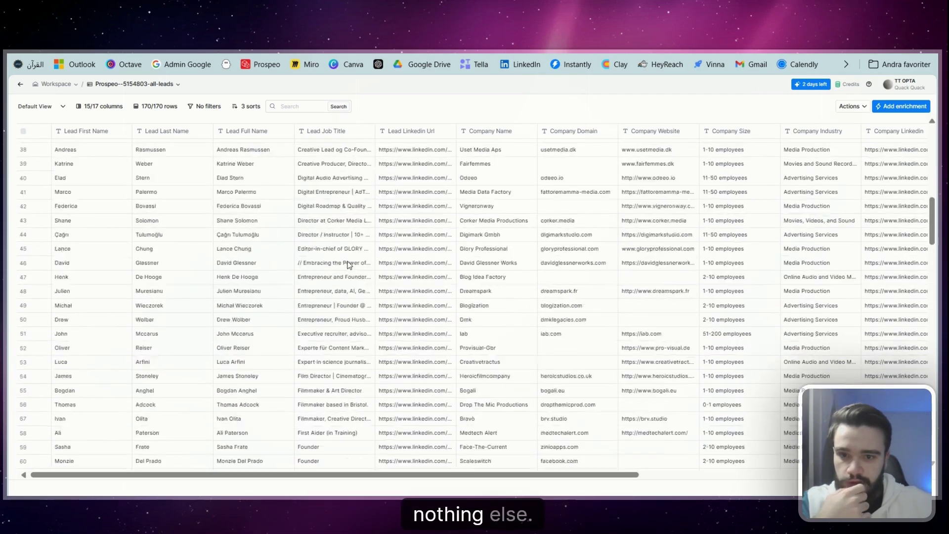
scroll(348, 266, "up", 10)
left_click_drag(436, 475, 627, 480)
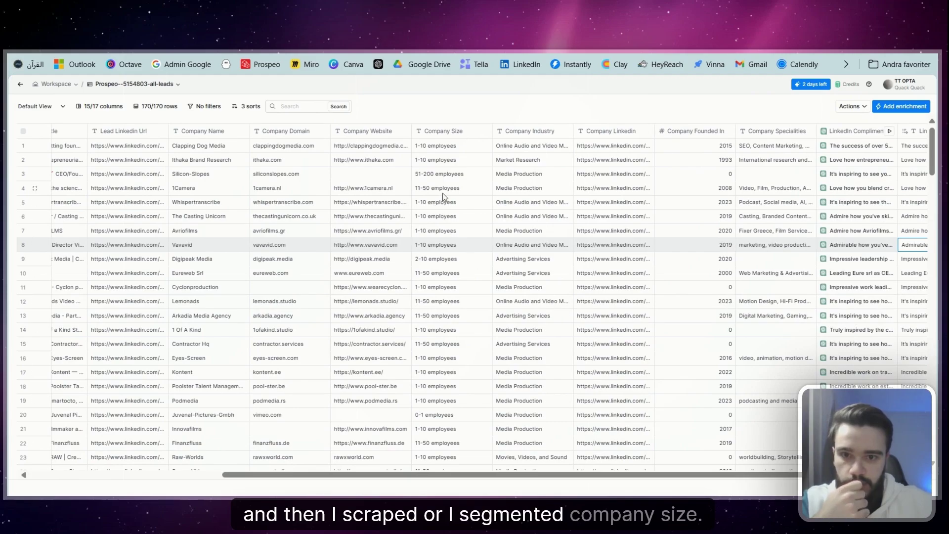
scroll(438, 254, "down", 20)
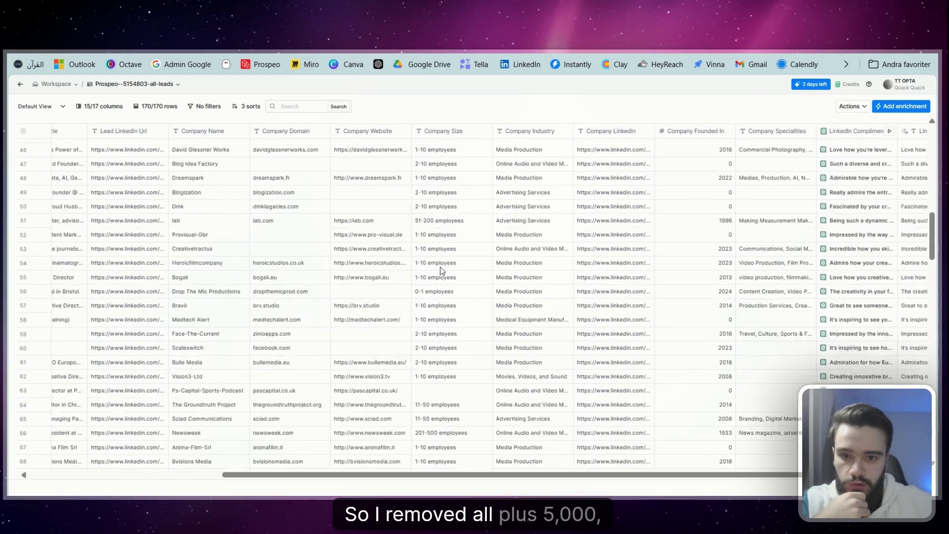
scroll(437, 268, "down", 8)
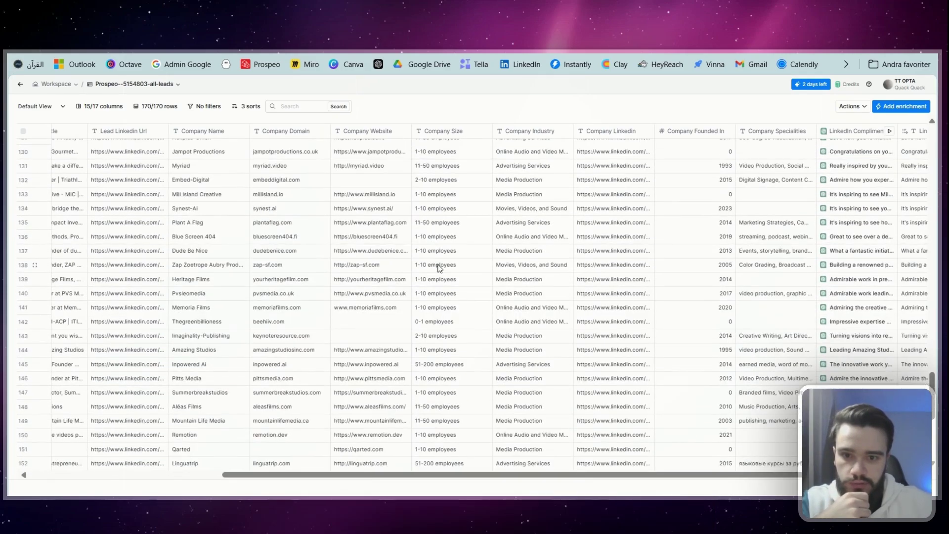
scroll(472, 336, "up", 3)
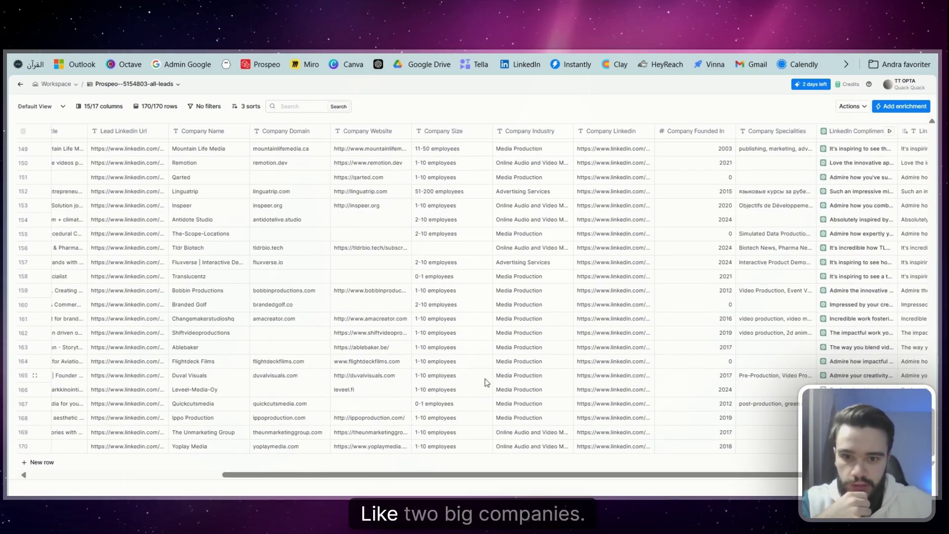
scroll(470, 336, "up", 20)
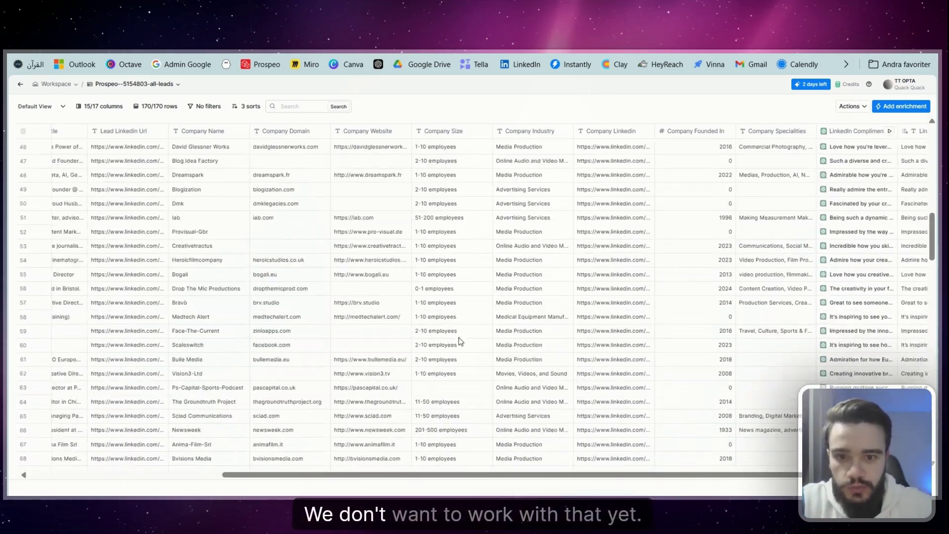
scroll(460, 341, "up", 10)
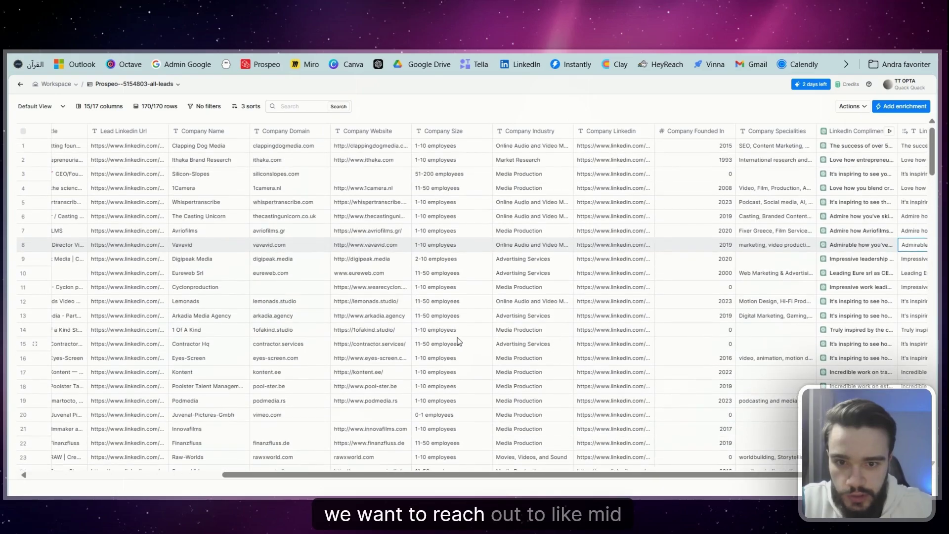
scroll(440, 203, "down", 20)
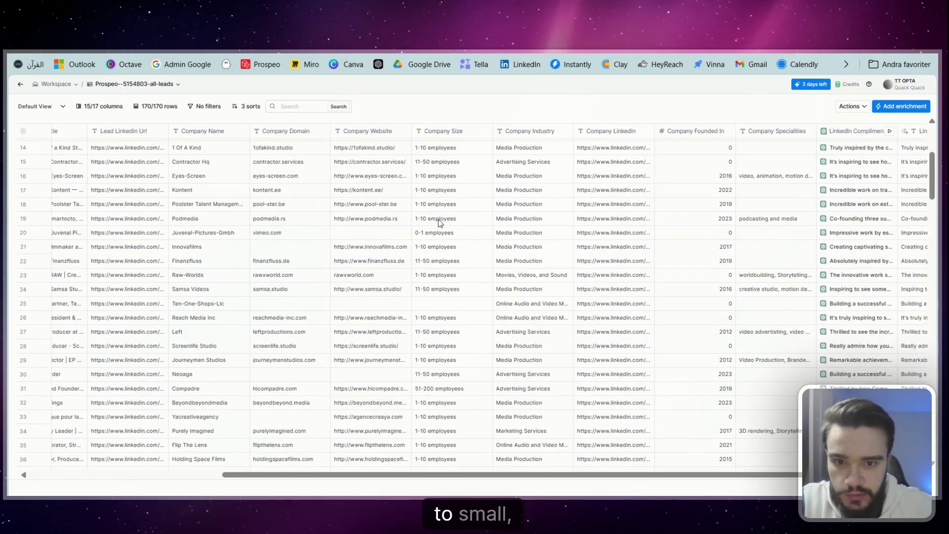
scroll(444, 223, "up", 20)
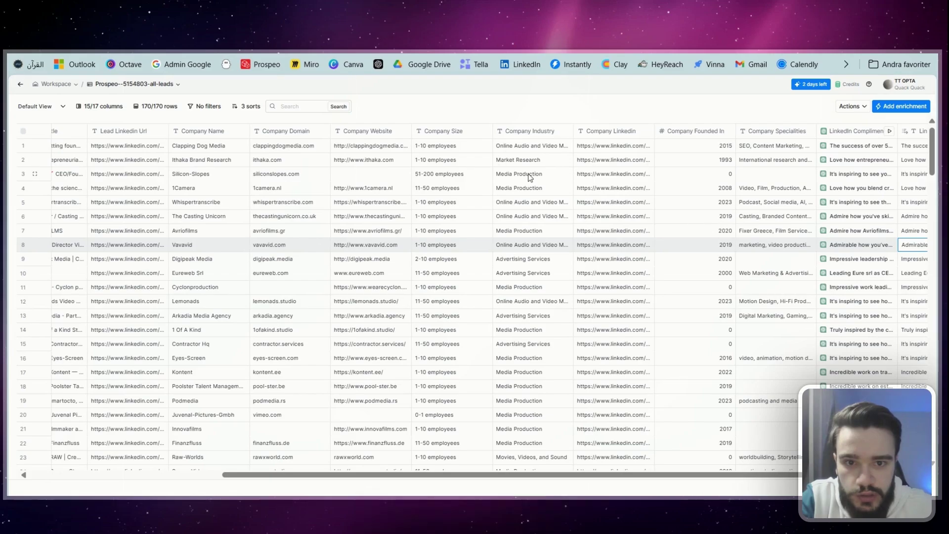
left_click(529, 131)
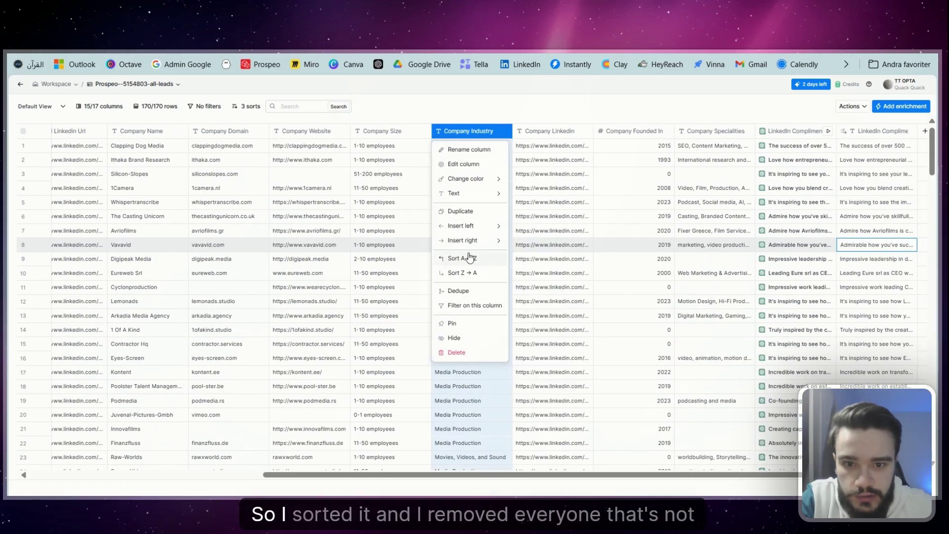
left_click(463, 258)
scroll(618, 105, "right", 3)
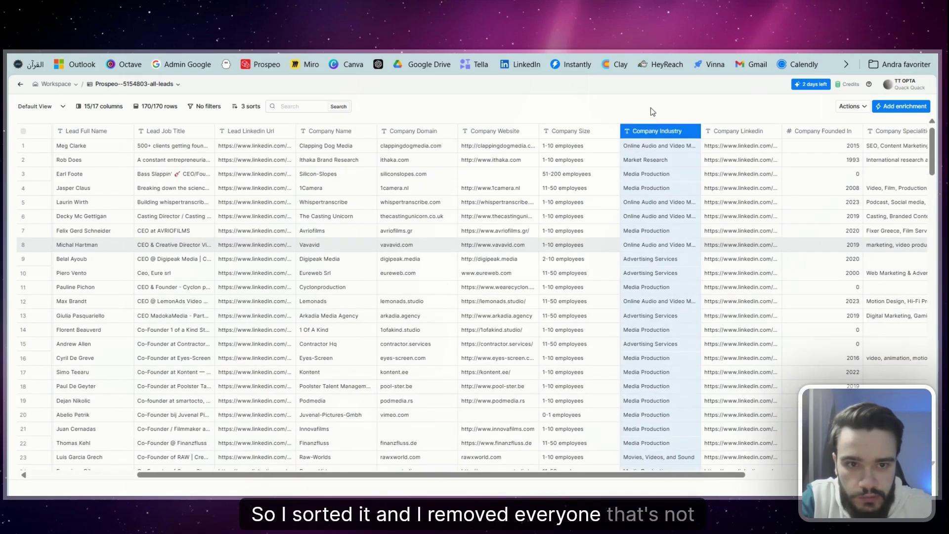
scroll(660, 188, "down", 10)
scroll(667, 230, "down", 12)
scroll(671, 231, "down", 5)
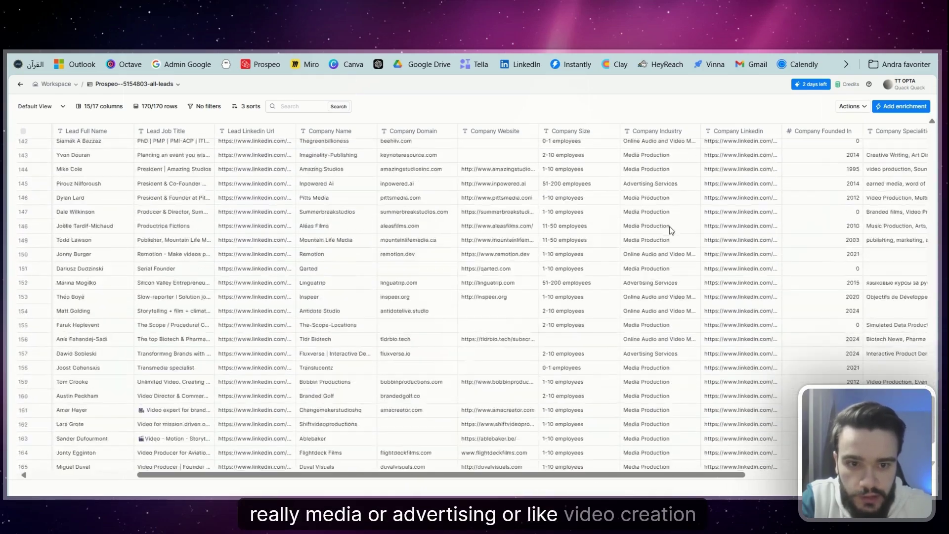
scroll(656, 312, "up", 20)
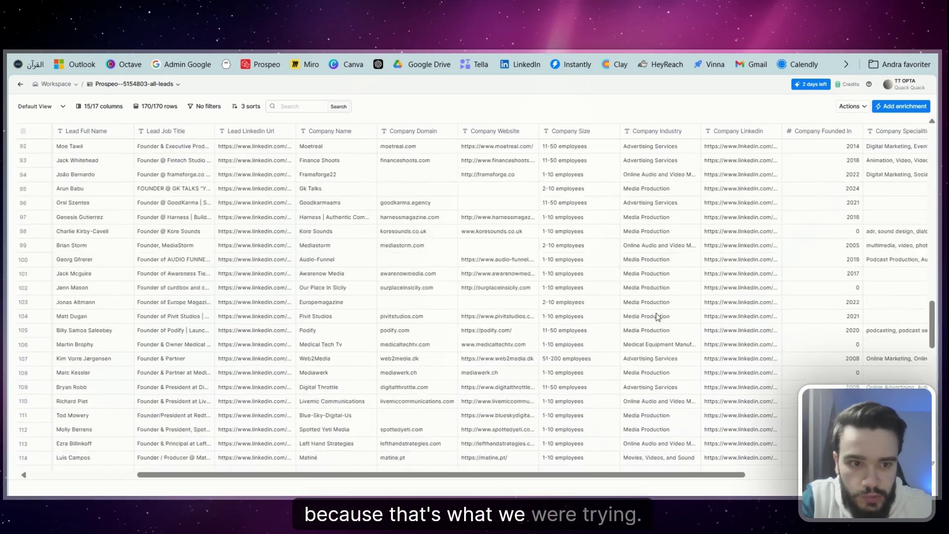
scroll(656, 312, "down", 20)
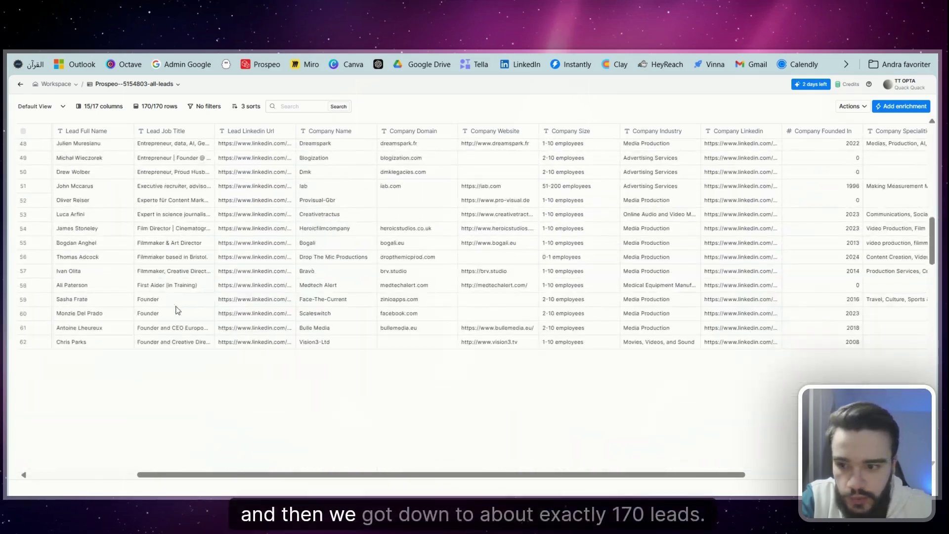
scroll(67, 324, "down", 4)
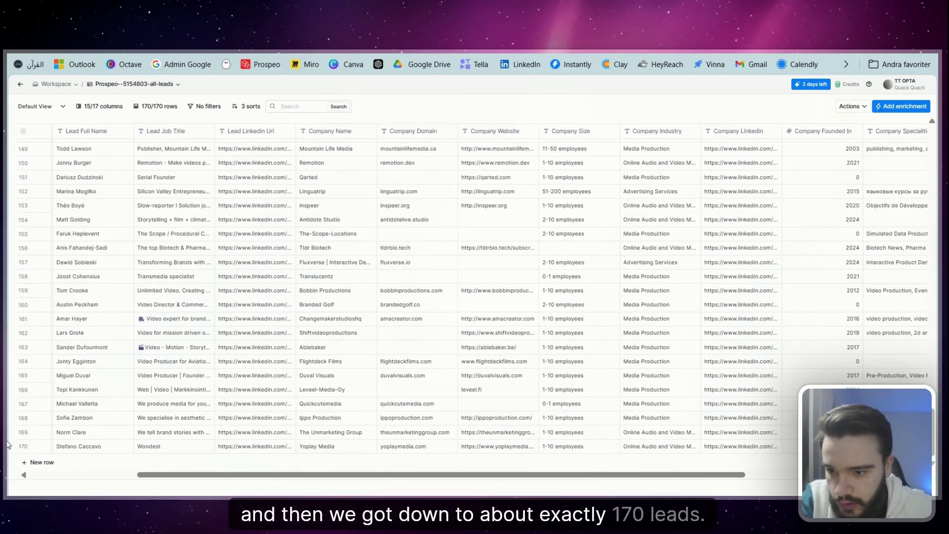
scroll(442, 422, "up", 20)
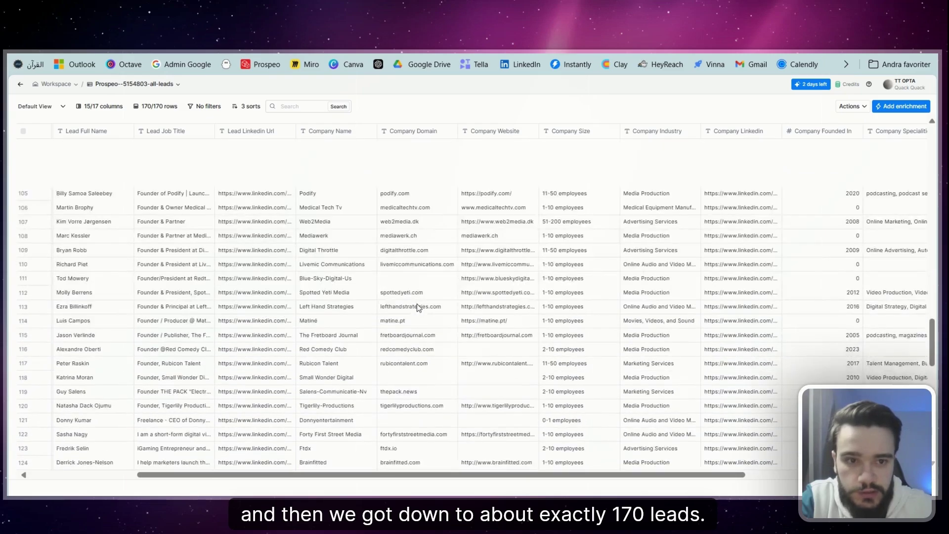
scroll(420, 301, "right", 10)
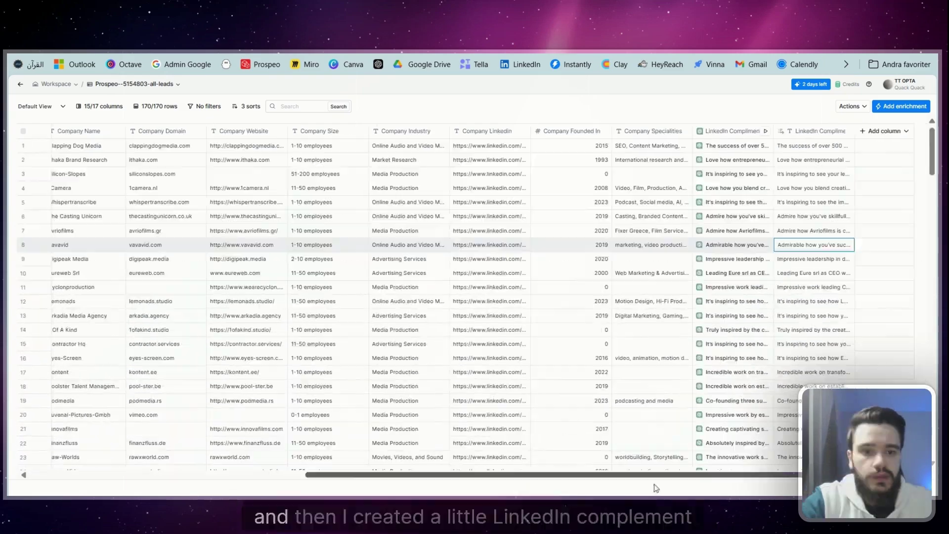
Step: Open Edit column on LinkedIn Compliment and review its OpenAI prompt, system prompt and examples
left_click(737, 136)
left_click(736, 167)
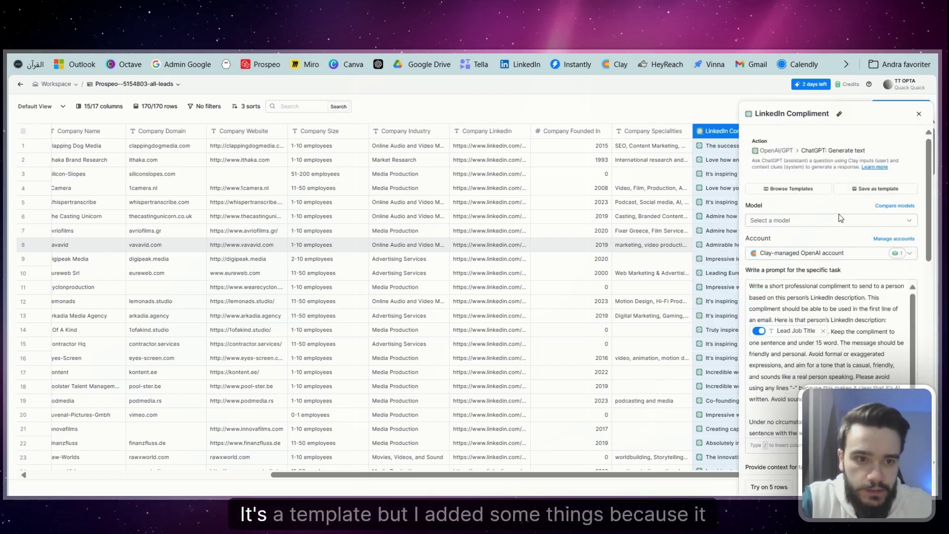
scroll(848, 362, "down", 3)
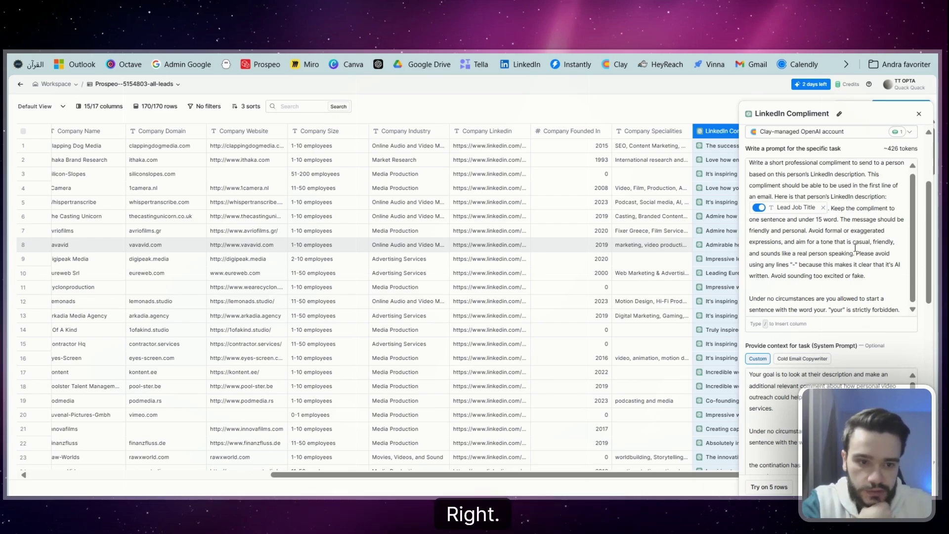
scroll(801, 374, "down", 5)
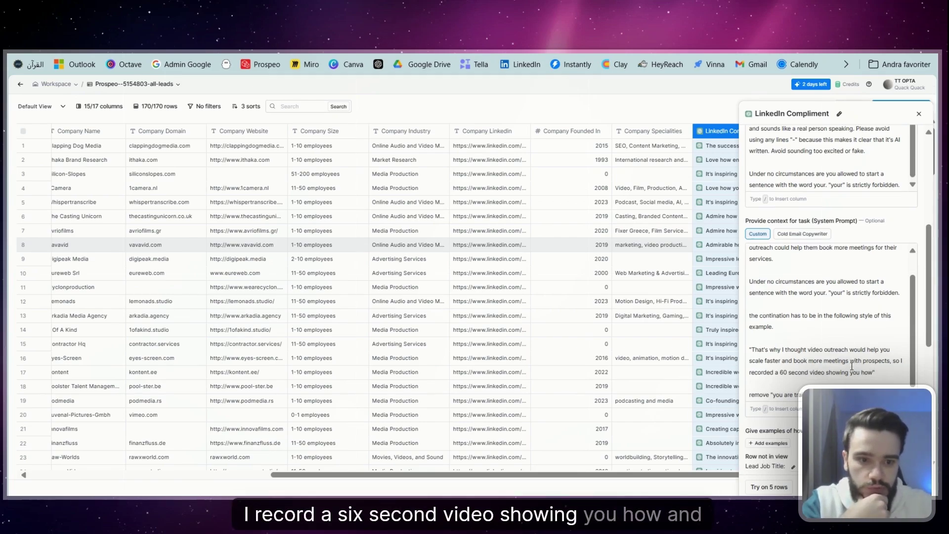
scroll(851, 366, "down", 3)
scroll(851, 366, "down", 3)
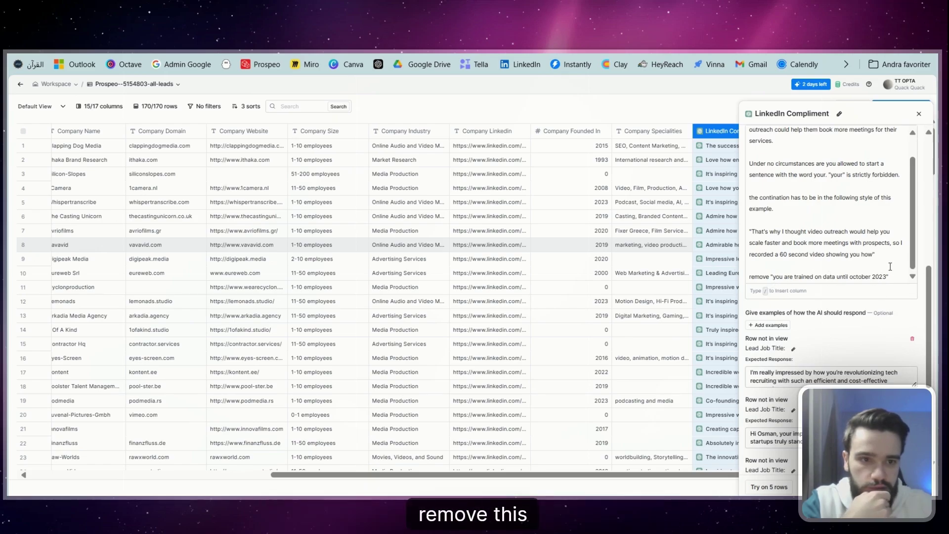
left_click(919, 114)
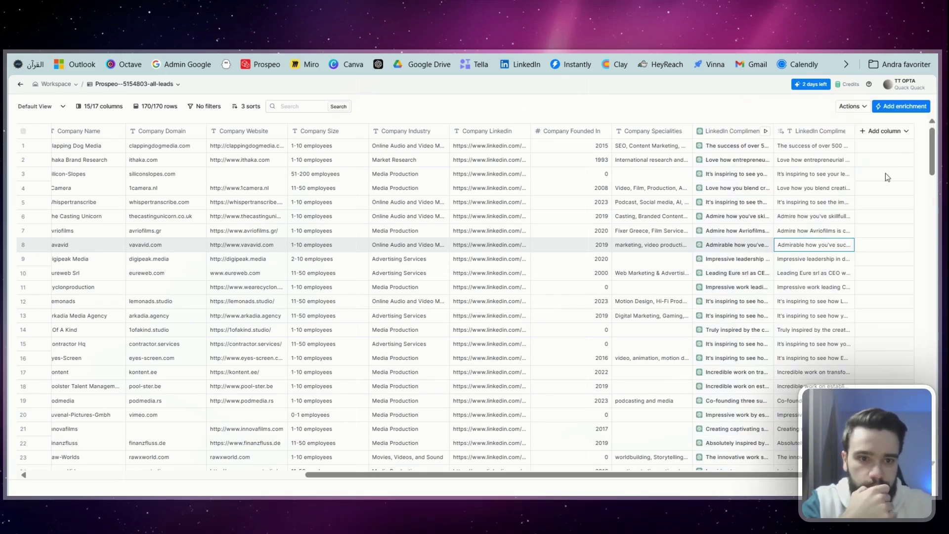
double_click(815, 146)
scroll(838, 166, "down", 2)
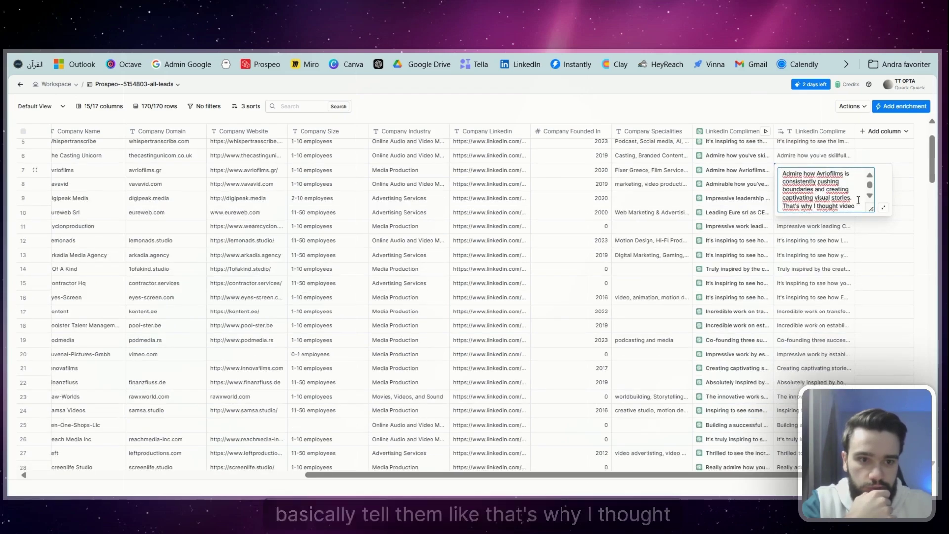
scroll(815, 192, "down", 2)
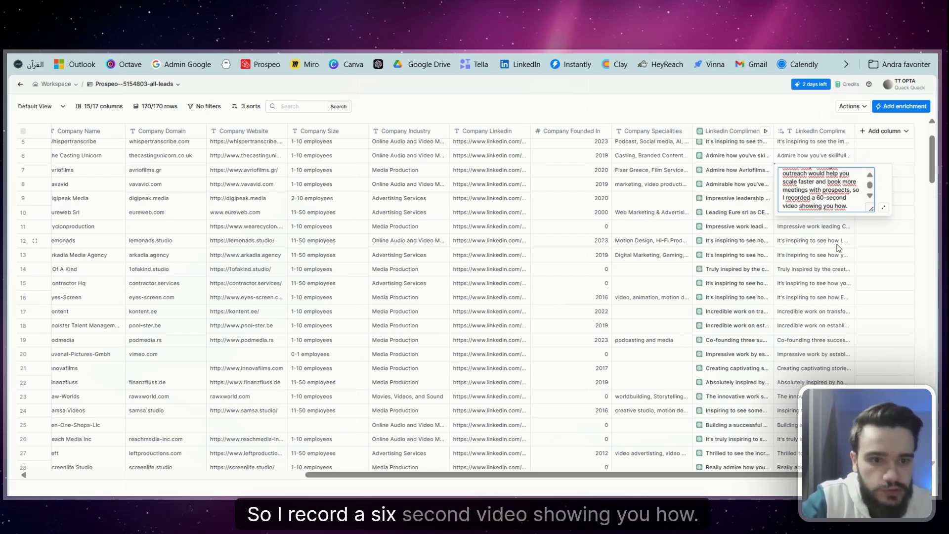
key("Escape")
scroll(818, 227, "up", 3)
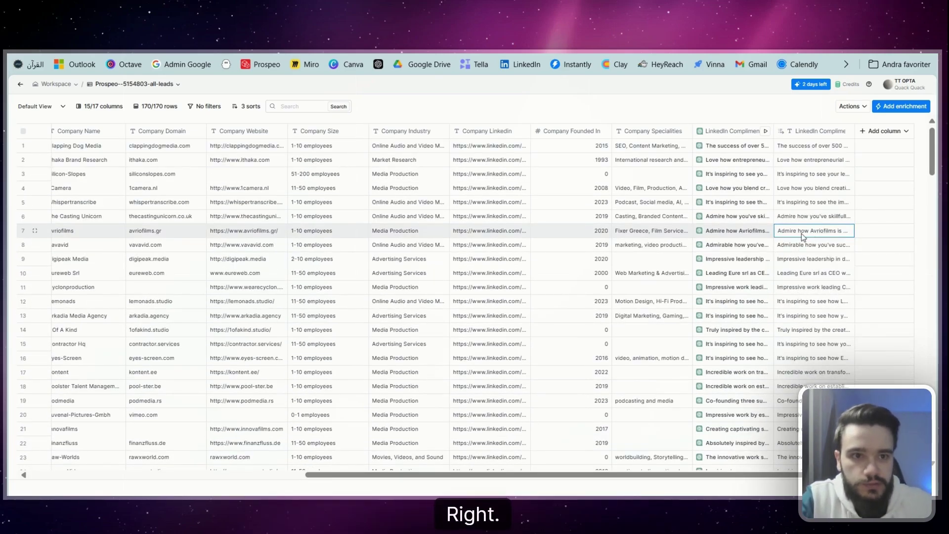
left_click(851, 107)
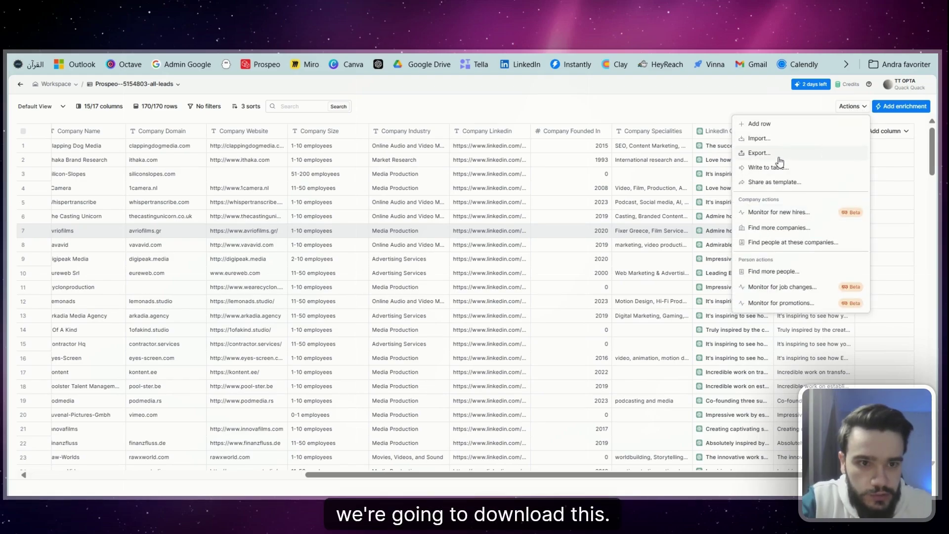
left_click(761, 153)
left_click(453, 158)
left_click(862, 210)
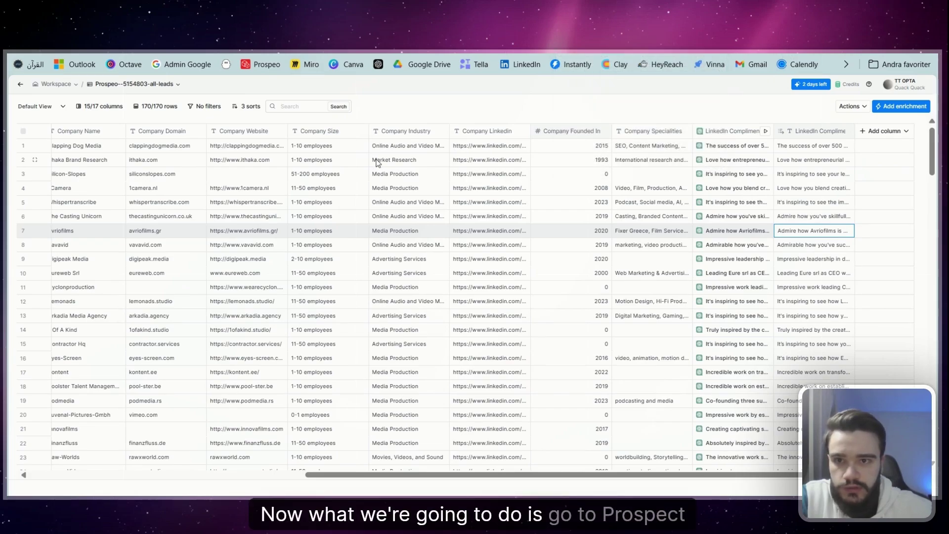
Step: Open prosp.ai in a new tab and go to the campaign's LinkedIn message step
key("ctrl+t")
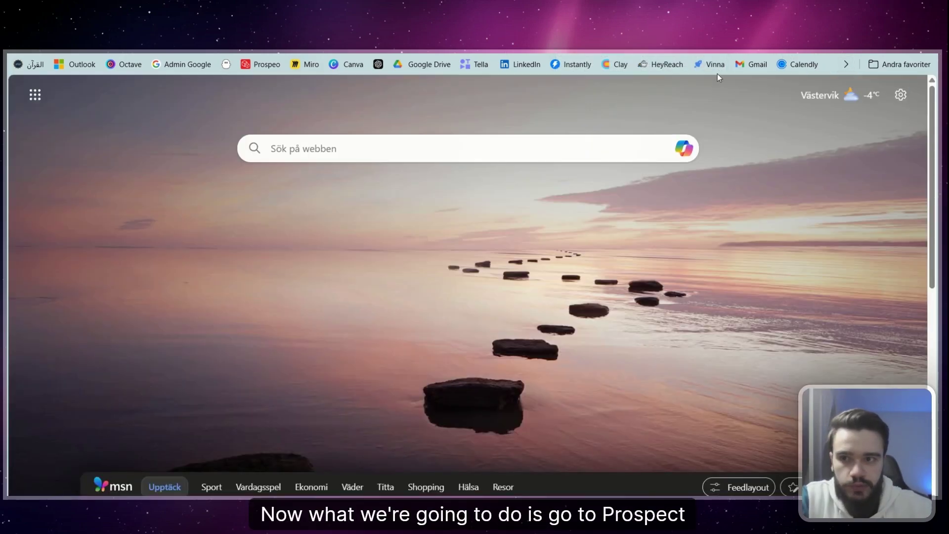
type("prosp")
key("Return")
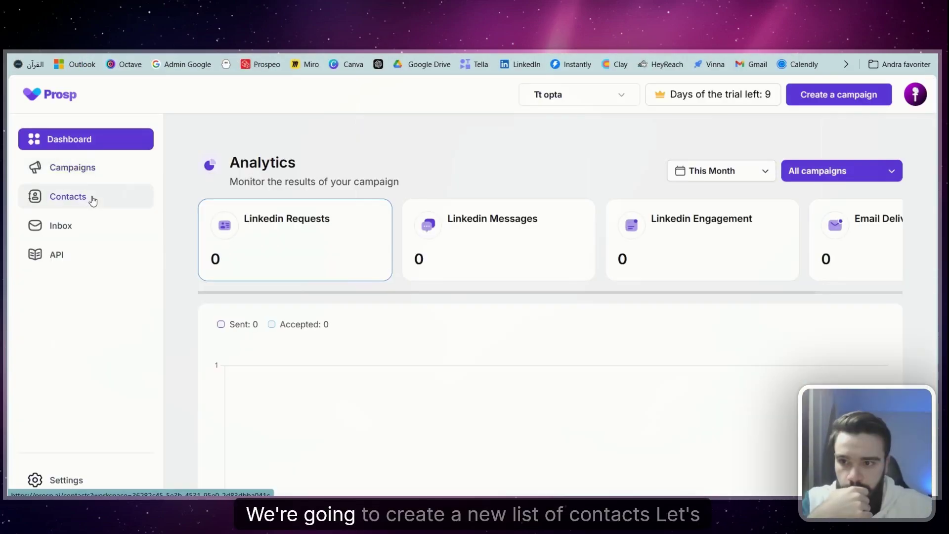
left_click(83, 194)
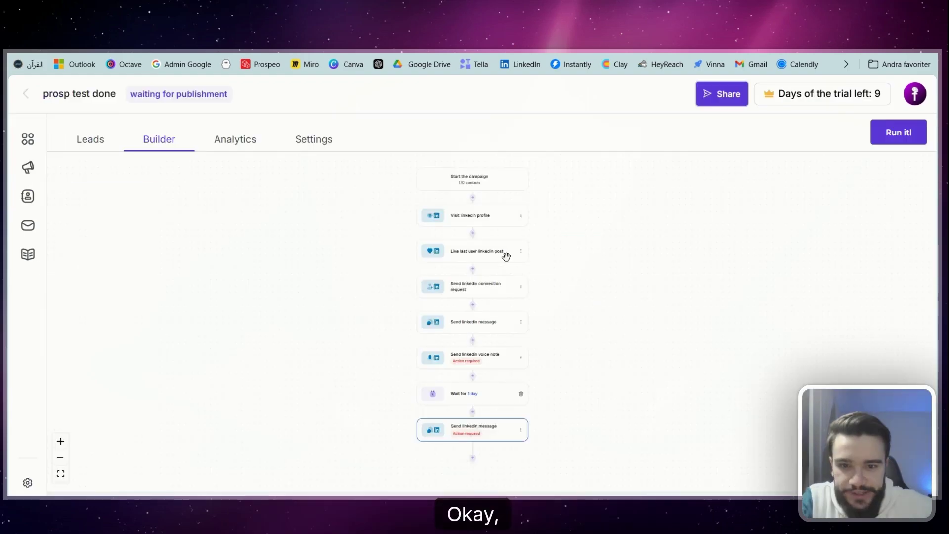
scroll(504, 254, "up", 1)
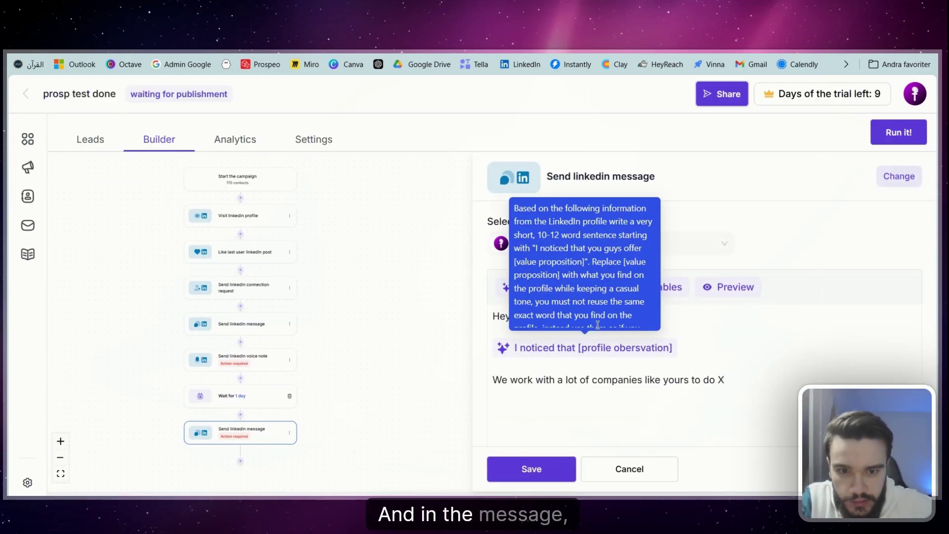
Step: Delete the AI prompt observation line and the filler sentence below the greeting
mouse_move(591, 349)
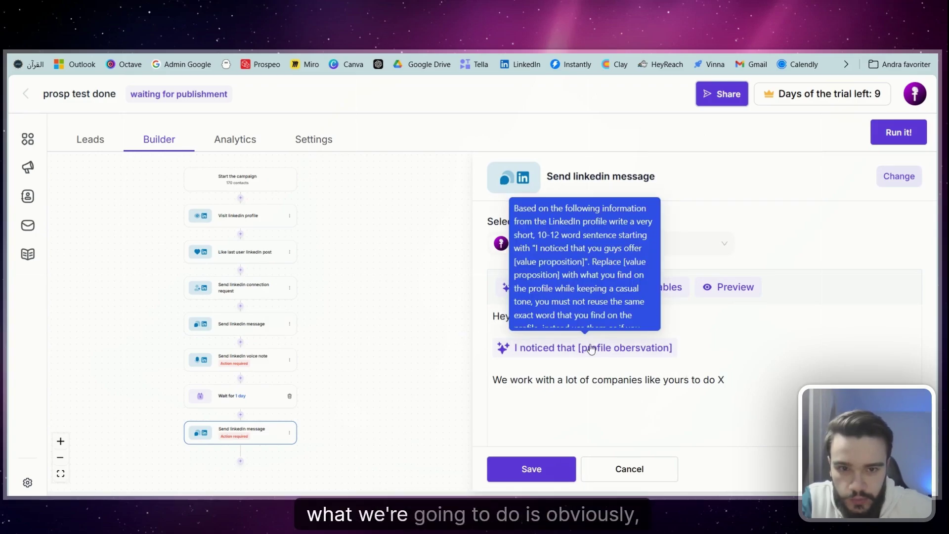
left_click(506, 337)
left_click(676, 348)
key("BackSpace")
triple_click(746, 352)
key("BackSpace")
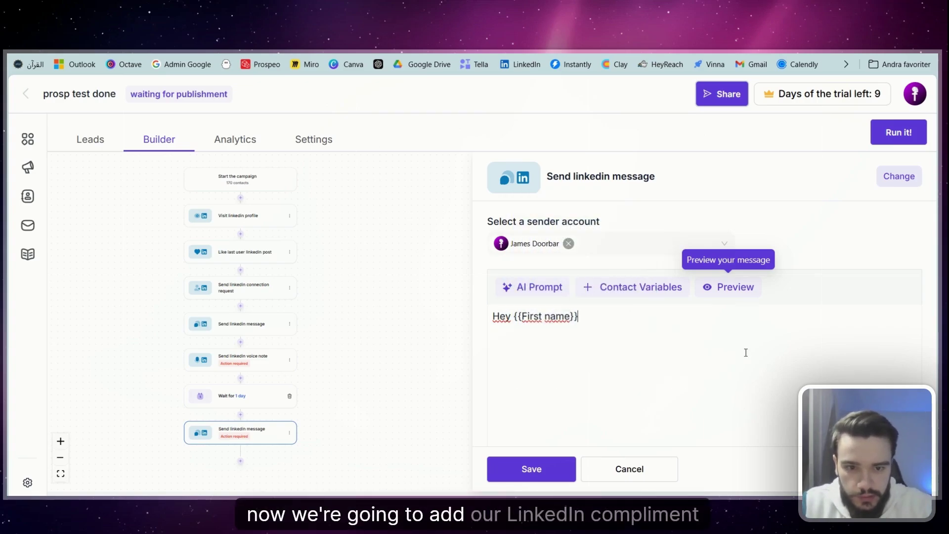
Step: Insert the linkedinComplimentResponse contact variable into the message and preview it
left_click(641, 287)
scroll(659, 401, "down", 10)
left_click(680, 441)
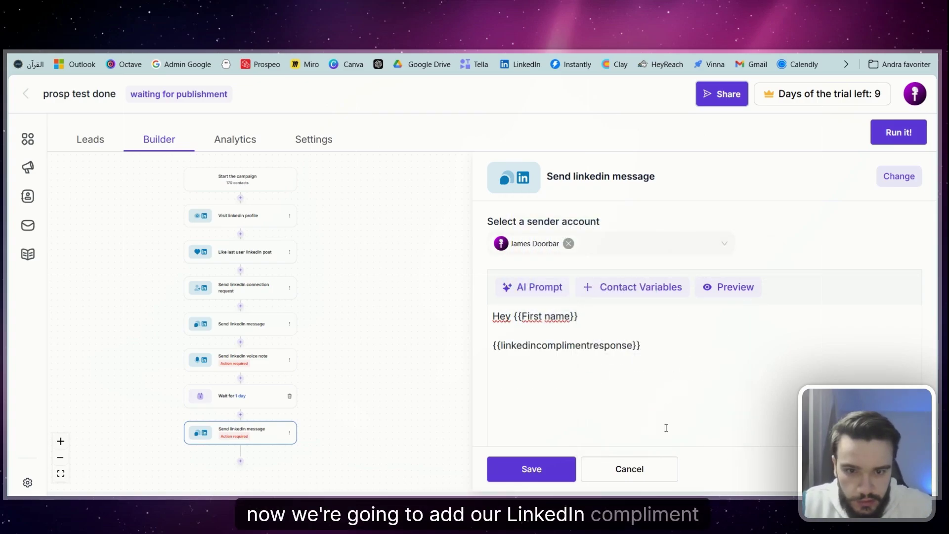
left_click(729, 287)
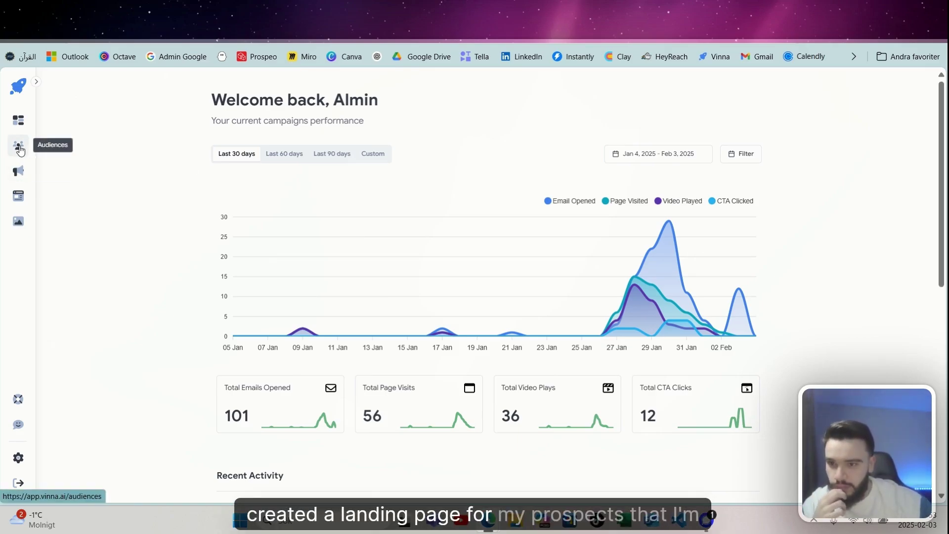
Step: Open the Untitled Landing Page card from the Landing Pages list
left_click(18, 196)
left_click(248, 226)
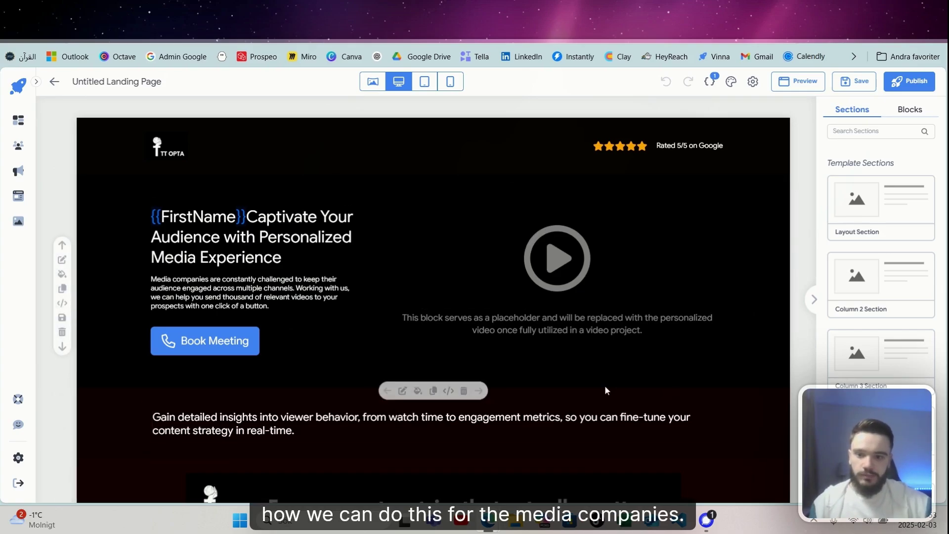
Step: Scroll the Untitled Landing Page down to the Calendly booking block, then preview it
scroll(608, 391, "down", 4)
scroll(712, 434, "down", 1)
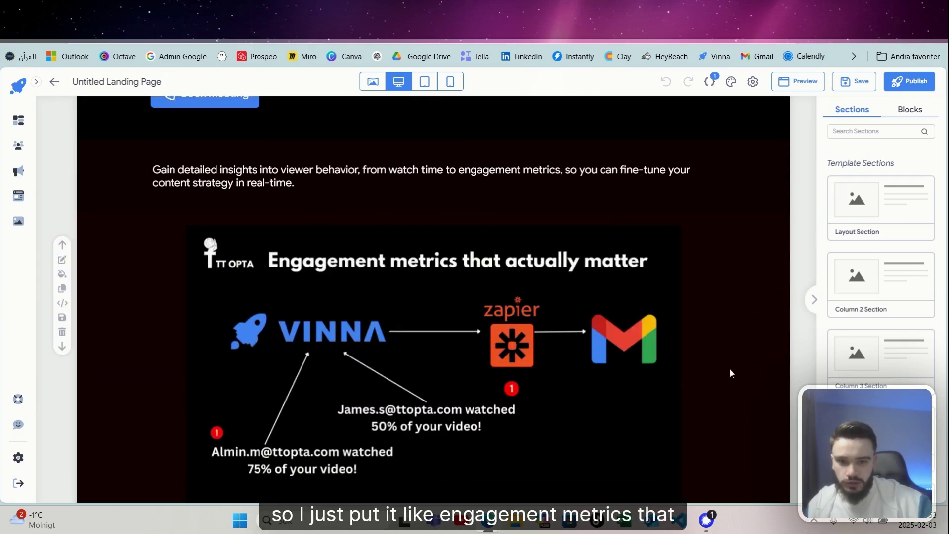
scroll(276, 277, "down", 1)
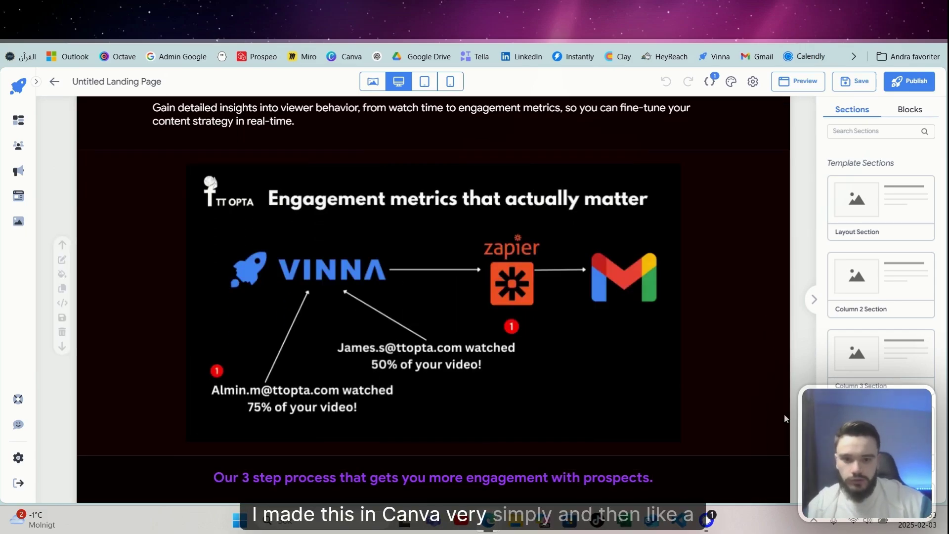
scroll(781, 425, "down", 3)
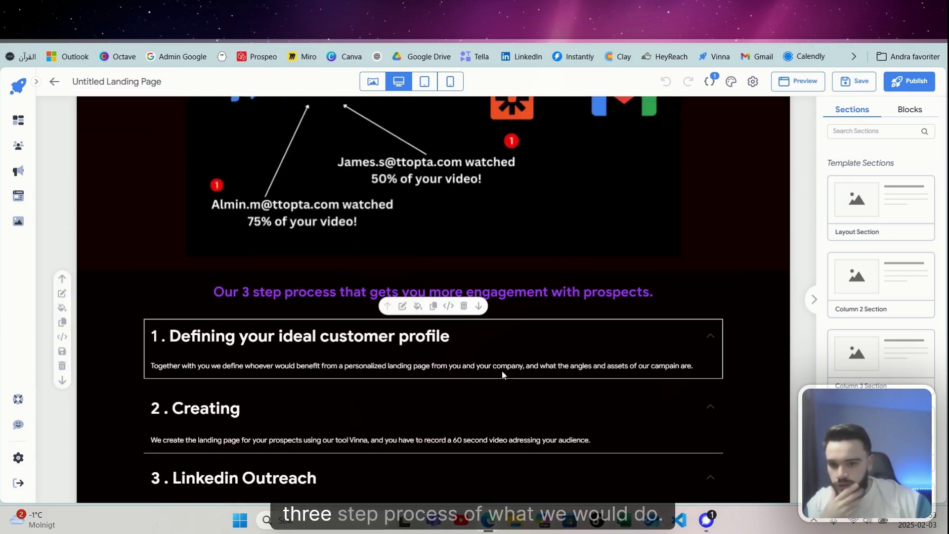
scroll(657, 395, "down", 2)
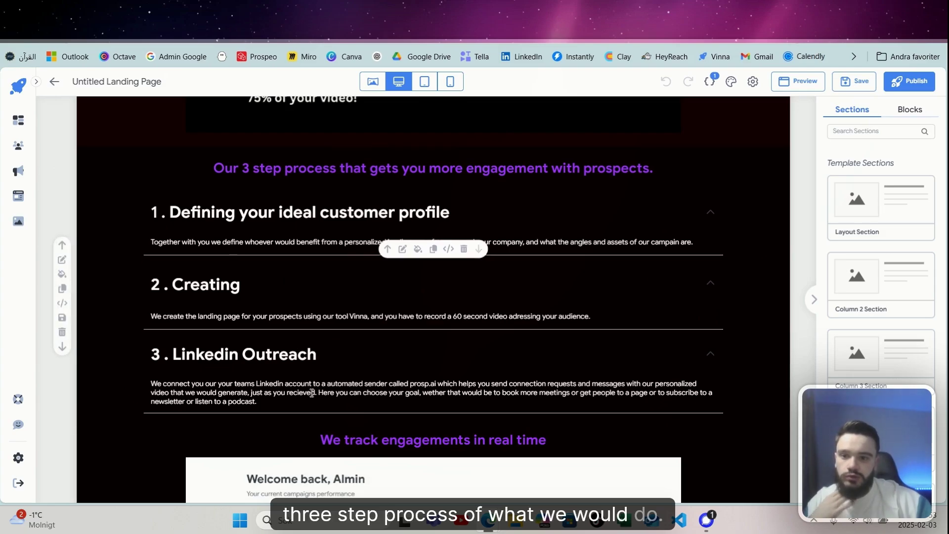
scroll(642, 435, "down", 2)
scroll(644, 438, "down", 3)
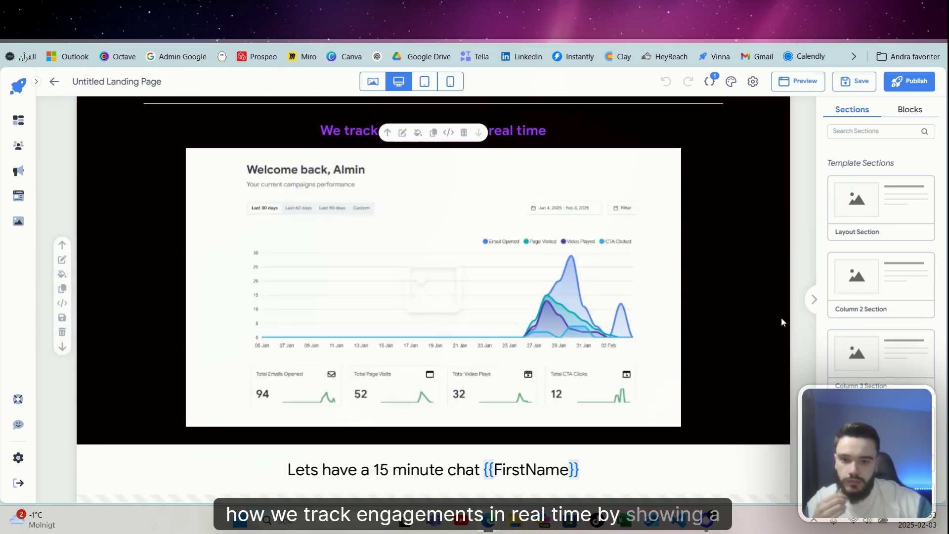
scroll(725, 337, "down", 2)
scroll(725, 337, "down", 2)
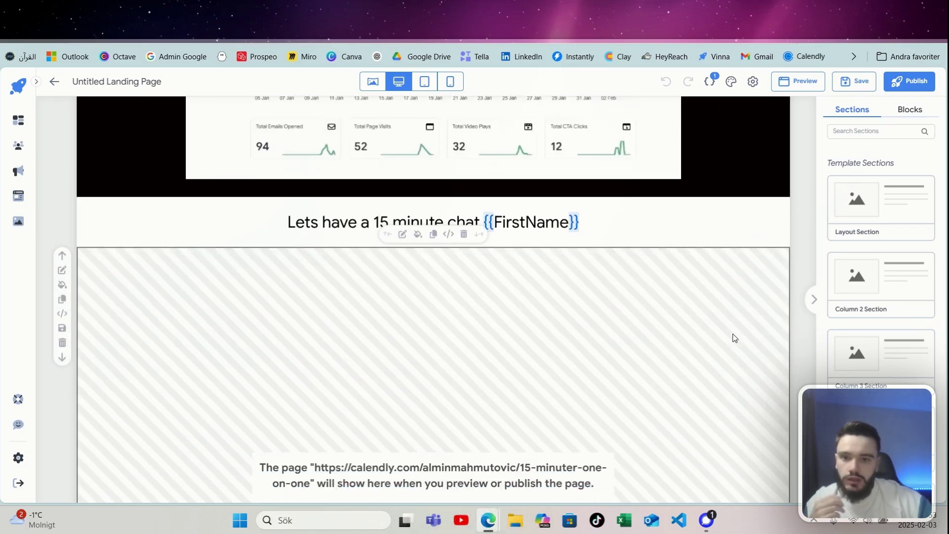
scroll(540, 218, "down", 2)
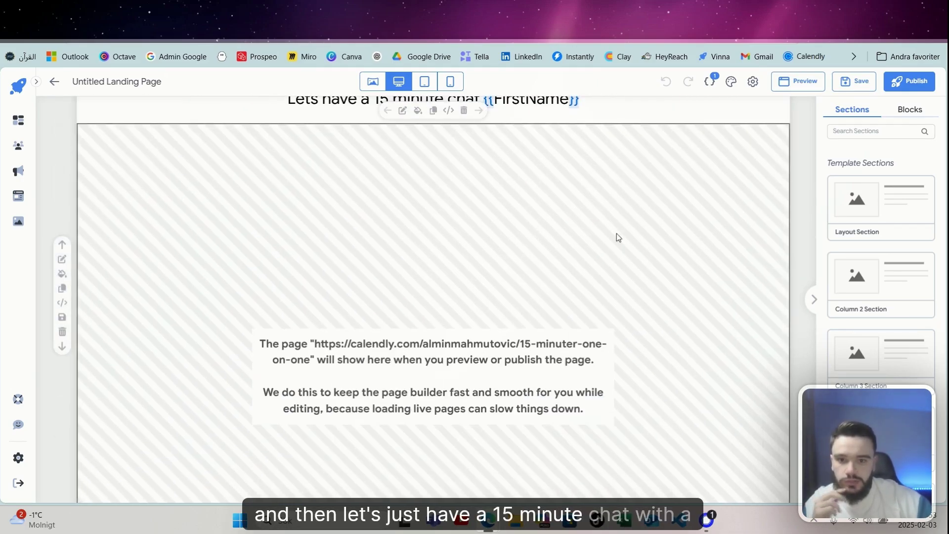
left_click(802, 82)
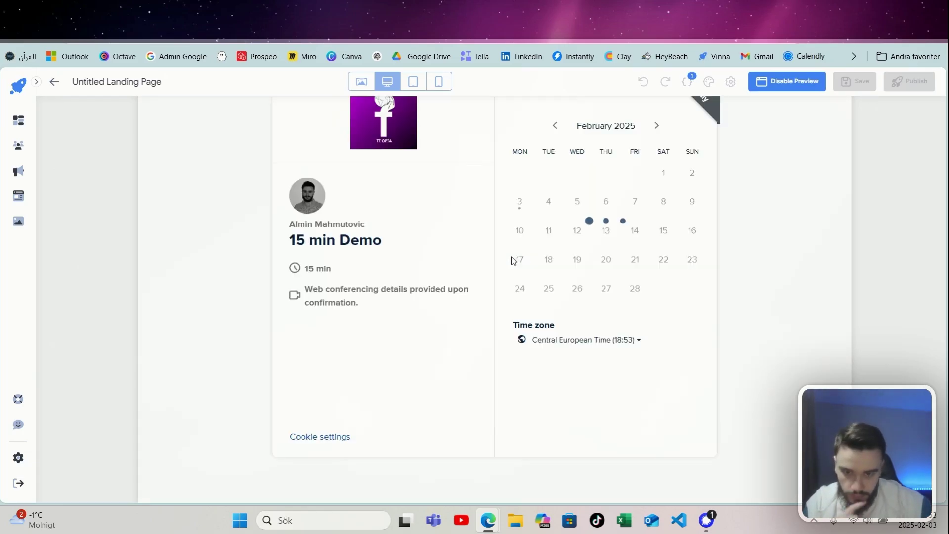
Step: Scroll through the landing page preview, then disable preview to resume editing
scroll(512, 257, "down", 5)
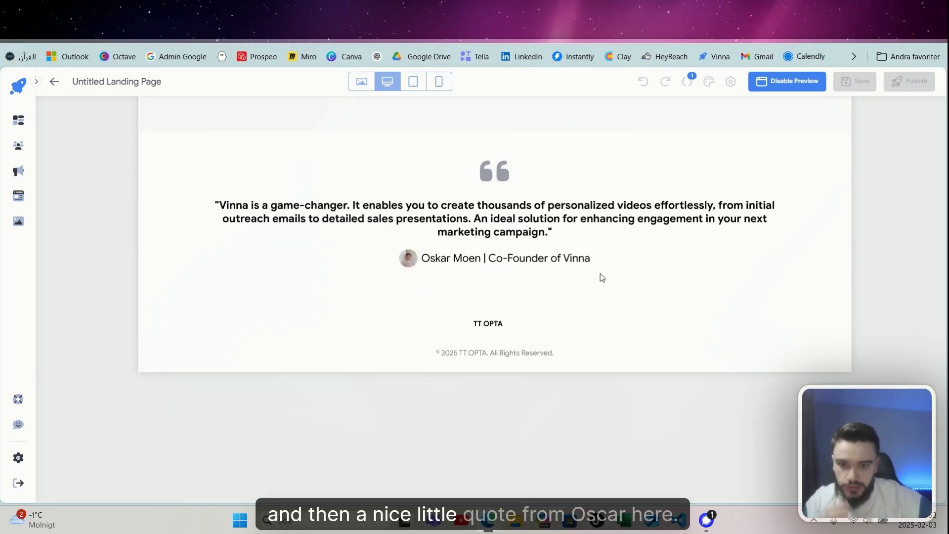
scroll(594, 271, "up", 5)
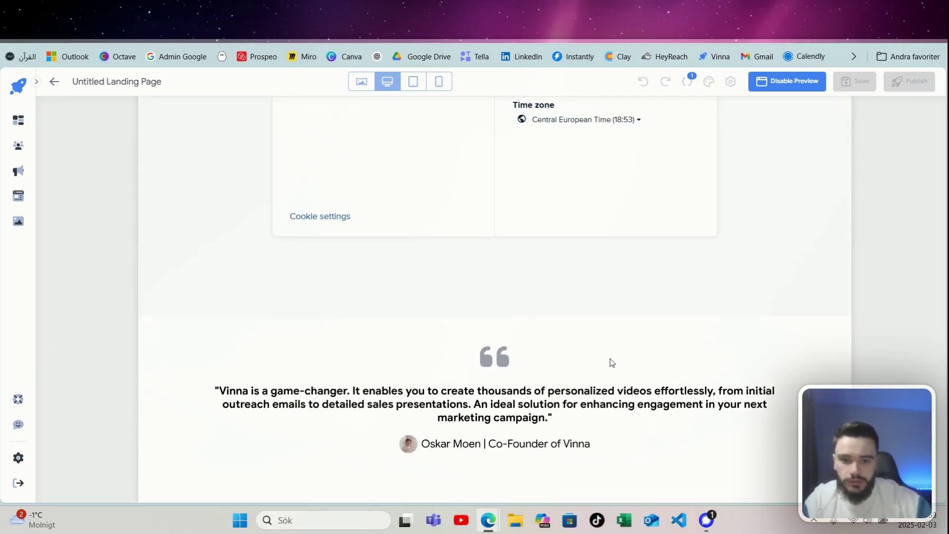
scroll(622, 350, "up", 15)
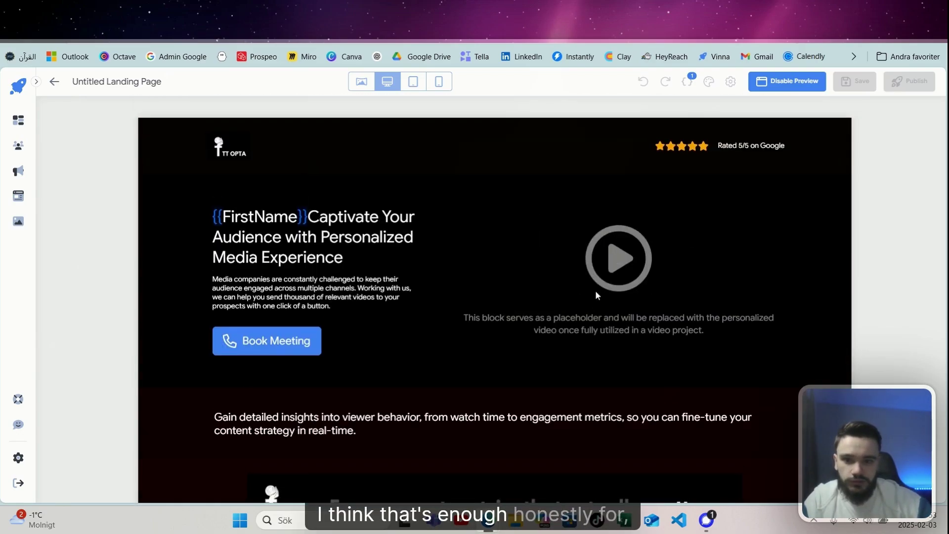
left_click(792, 74)
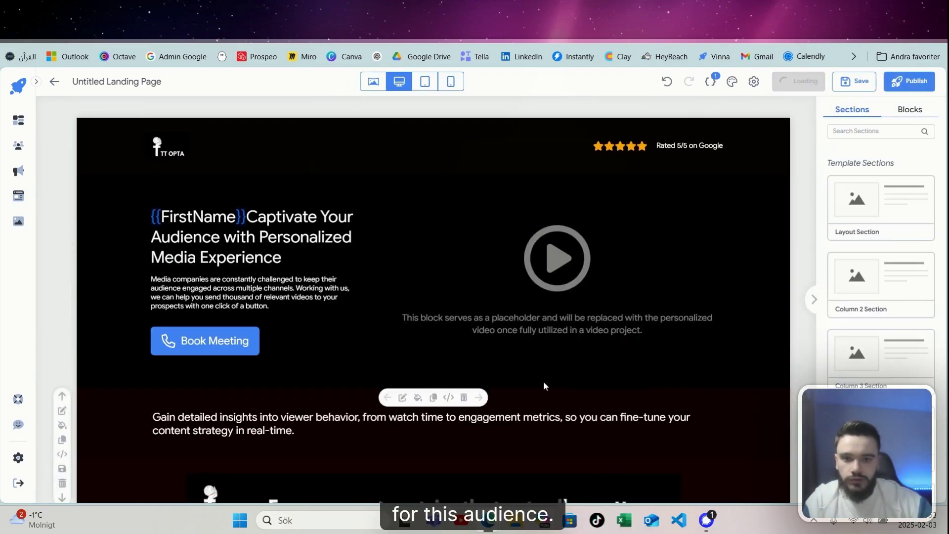
Step: Browse the Campaigns, Landing Pages and Audiences lists to check audience sizes
left_click(16, 175)
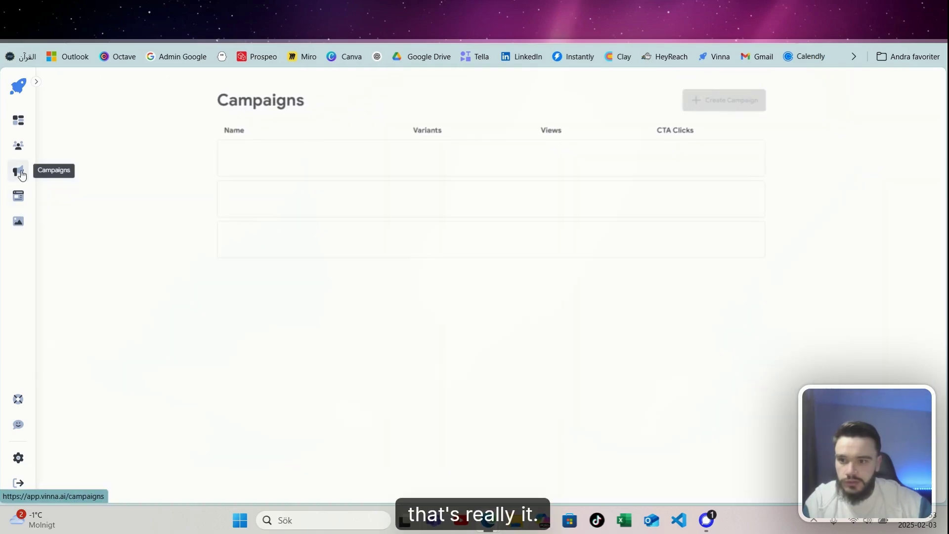
left_click(18, 195)
left_click(18, 146)
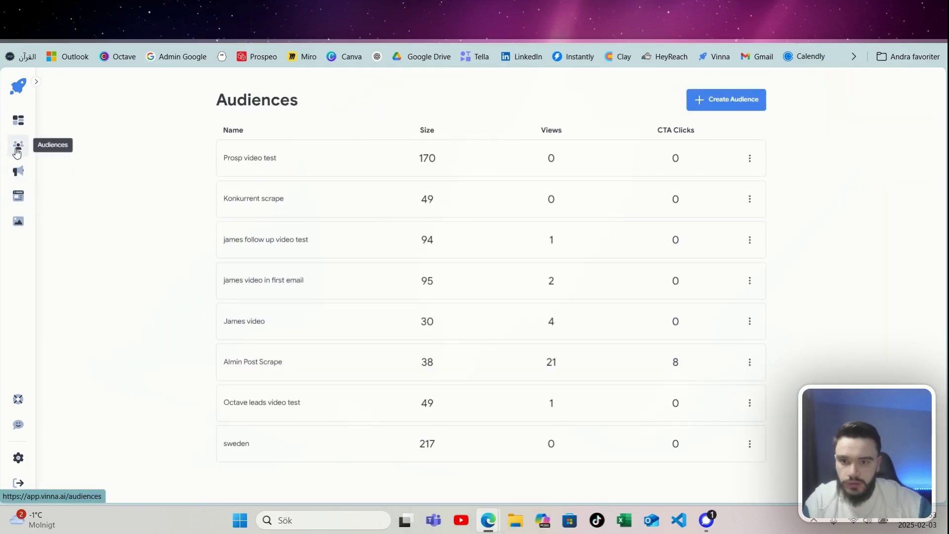
left_click(18, 183)
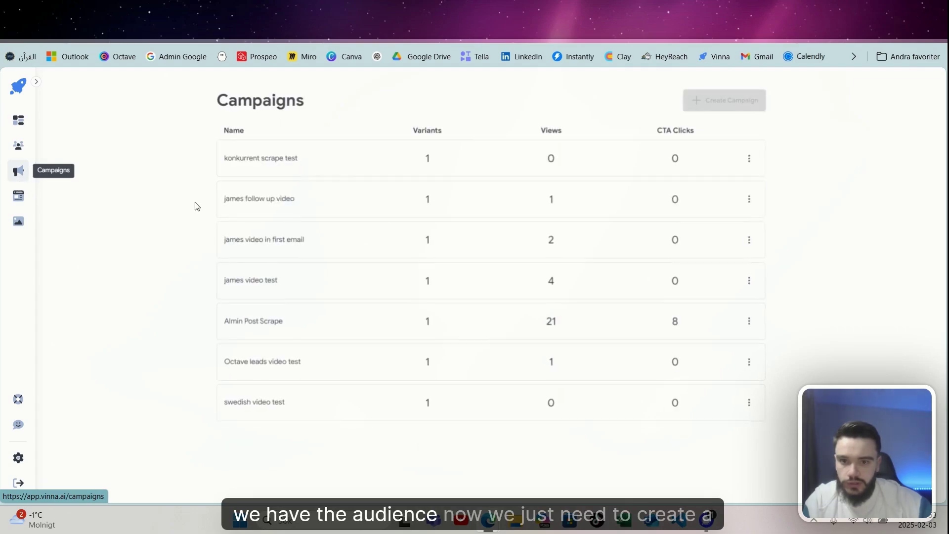
Step: Start a new campaign for the Prosp video test audience, check landing page options, then return to Landing Pages
left_click(728, 101)
left_click(482, 253)
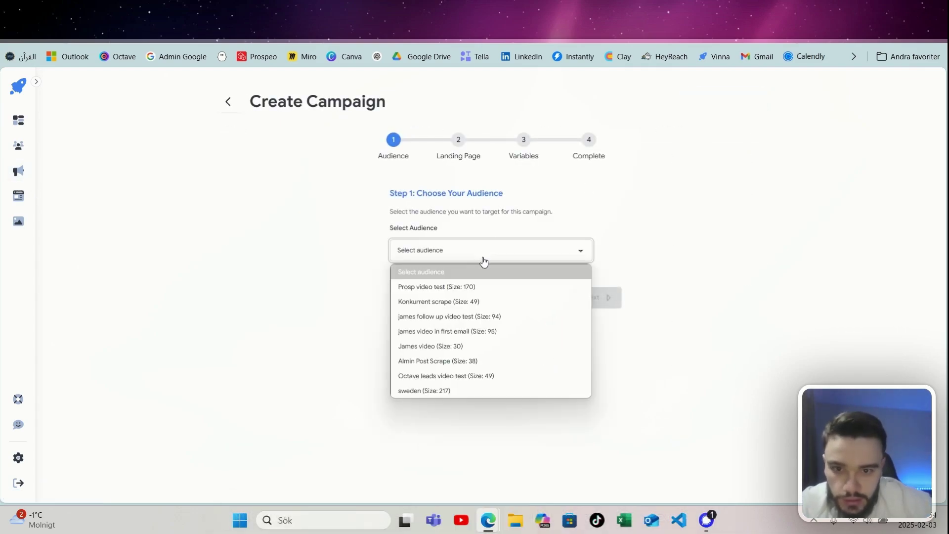
left_click(488, 280)
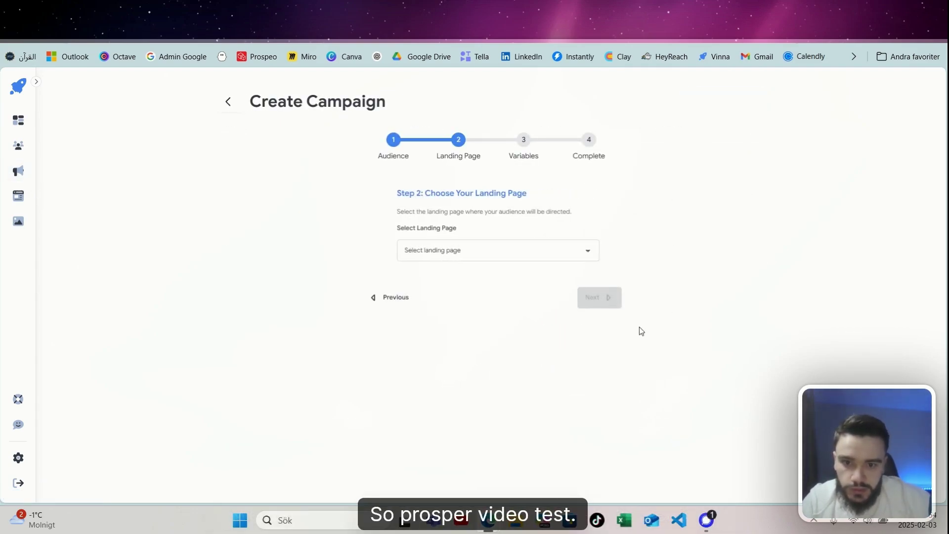
left_click(492, 256)
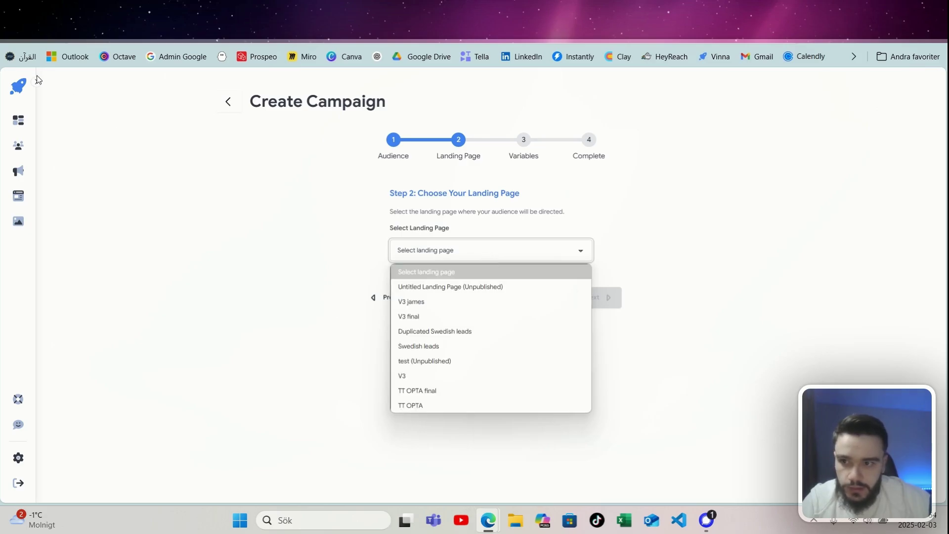
left_click(18, 171)
left_click(18, 196)
Step: Open the Untitled Landing Page, publish it, and bring up its Page Settings
left_click(352, 175)
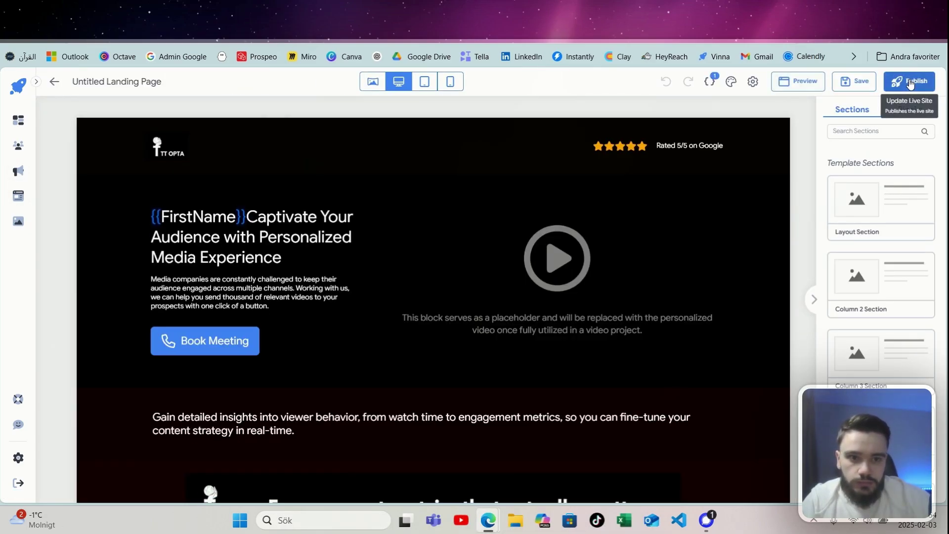
left_click(911, 84)
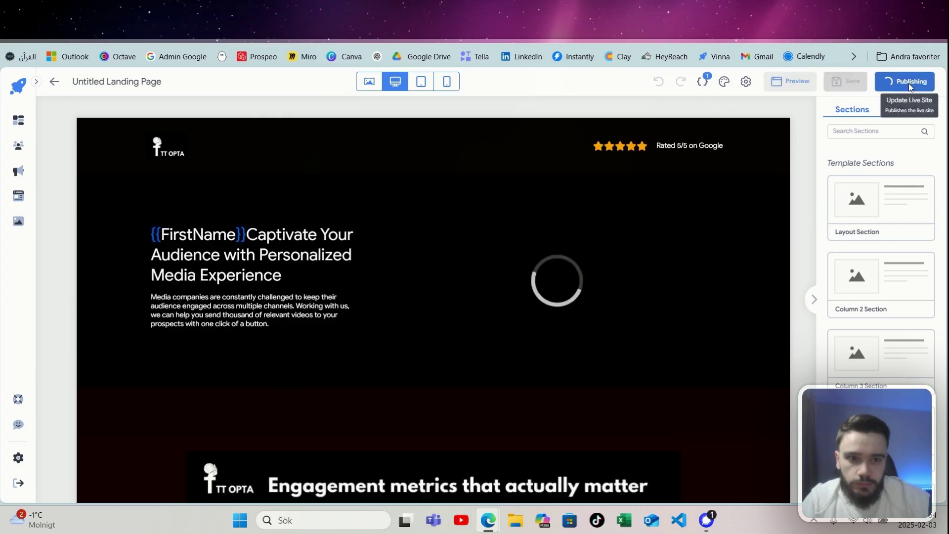
left_click(746, 82)
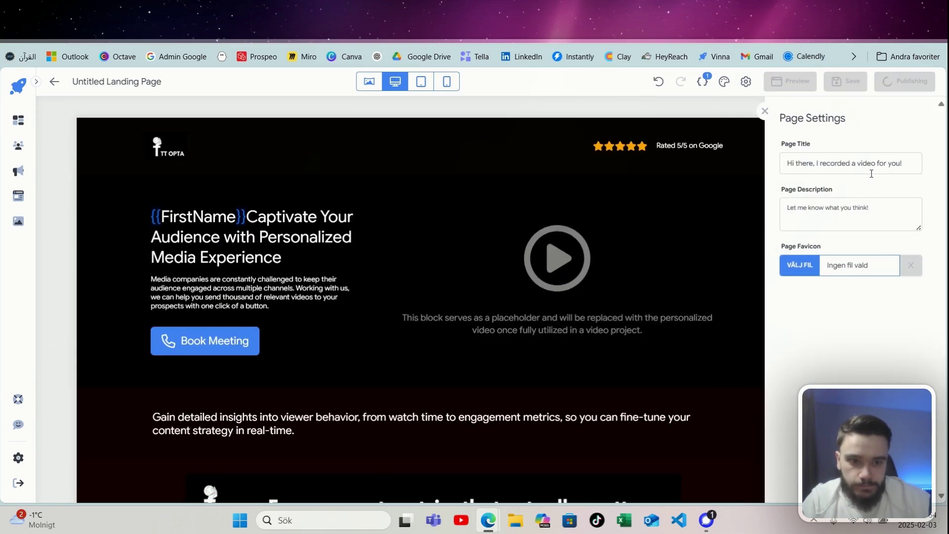
Step: Set the page title to 'Boost engagement metrics' and begin retyping the description
left_click_drag(902, 164, 777, 173)
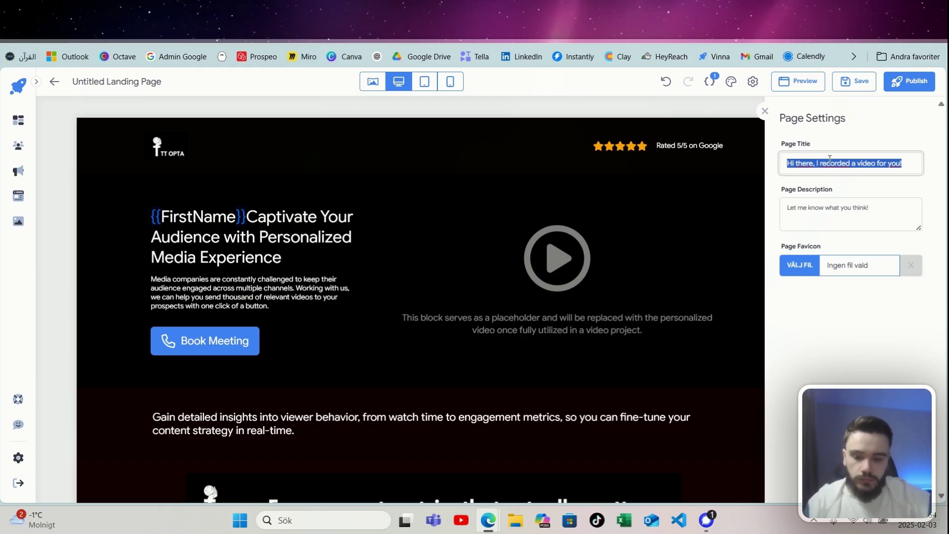
type("Bo")
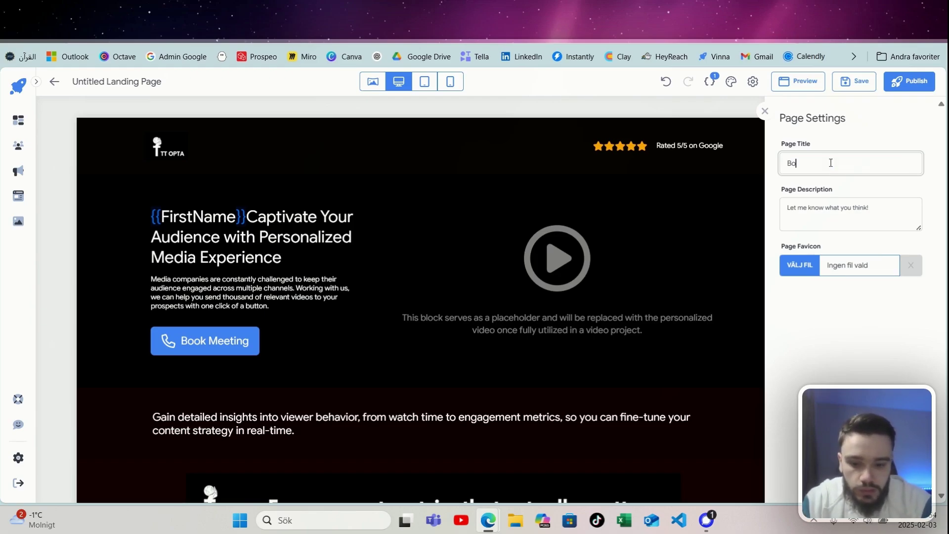
type("ost engagem")
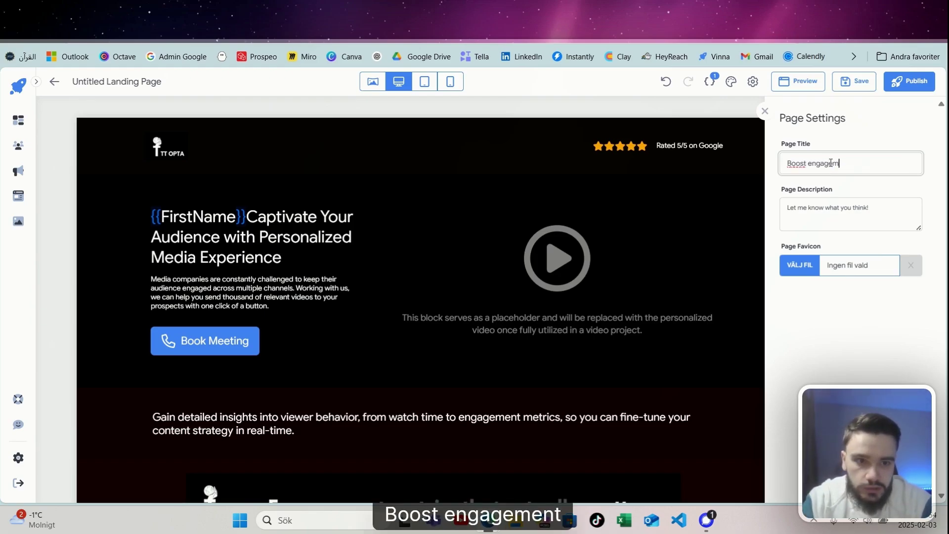
type("ent metrics")
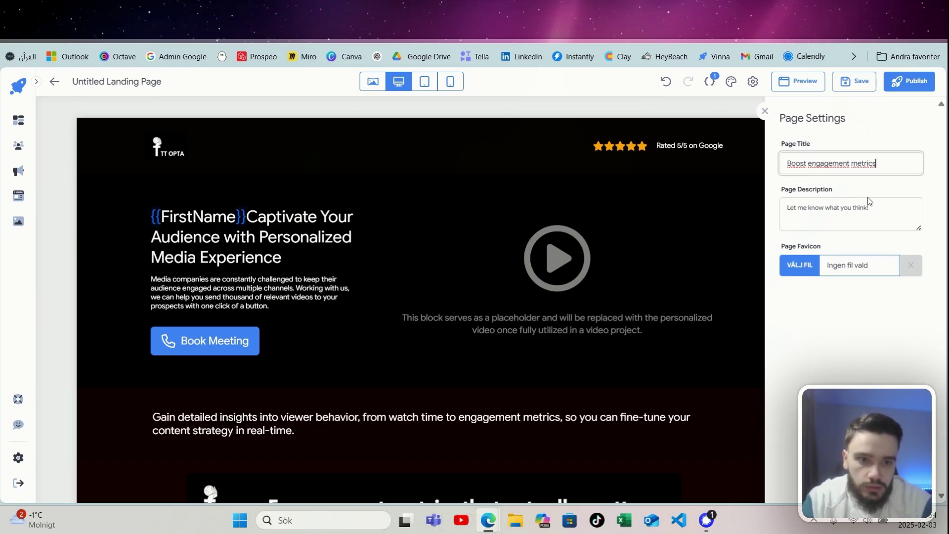
left_click_drag(873, 205, 835, 210)
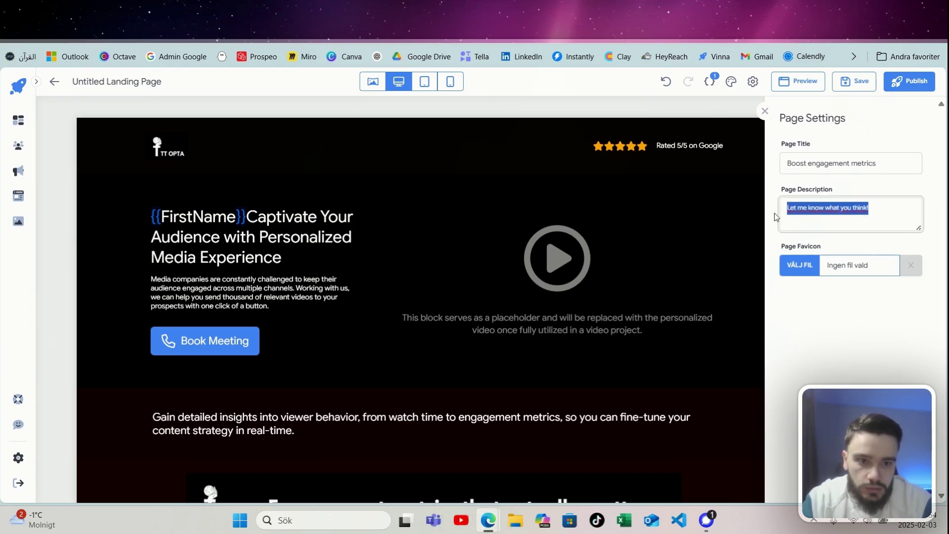
type("Le")
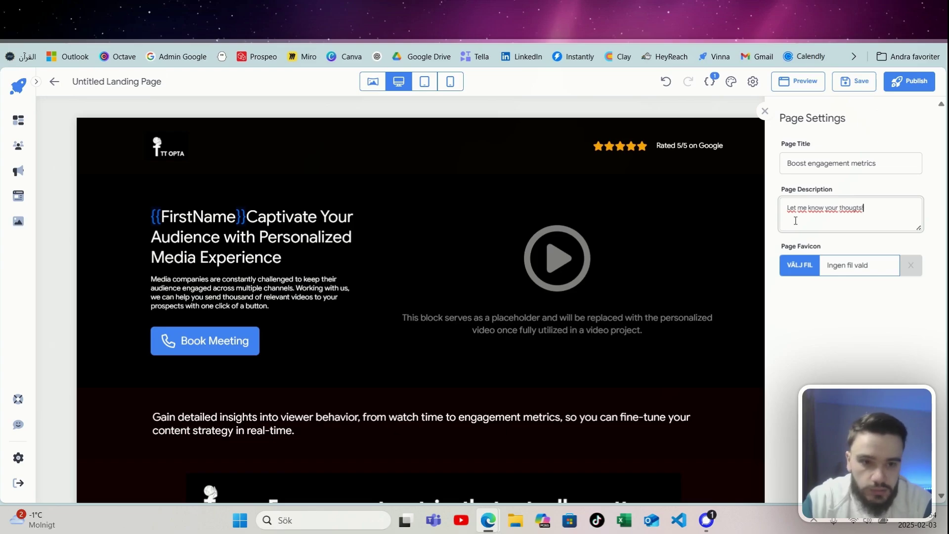
Step: Set the TT OPTA logo as the landing page's favicon
left_click(804, 272)
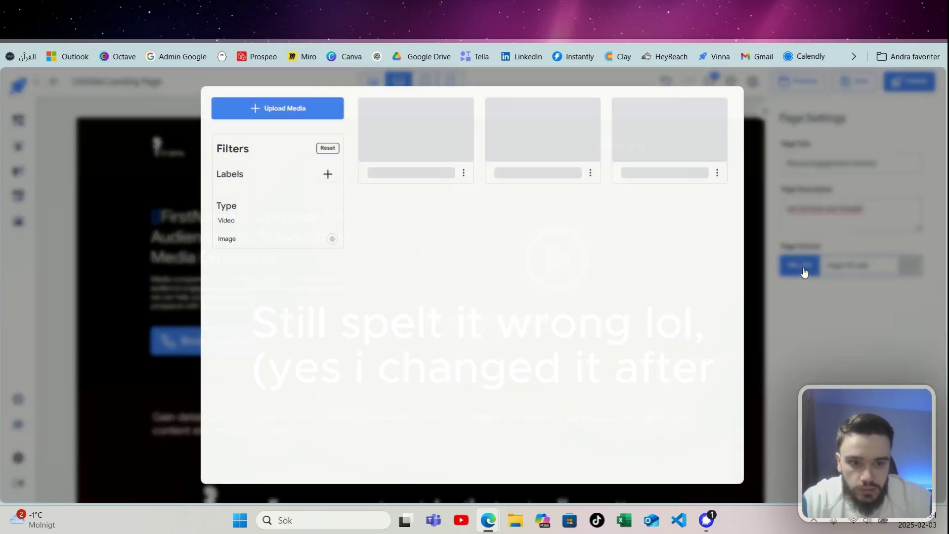
scroll(482, 322, "down", 8)
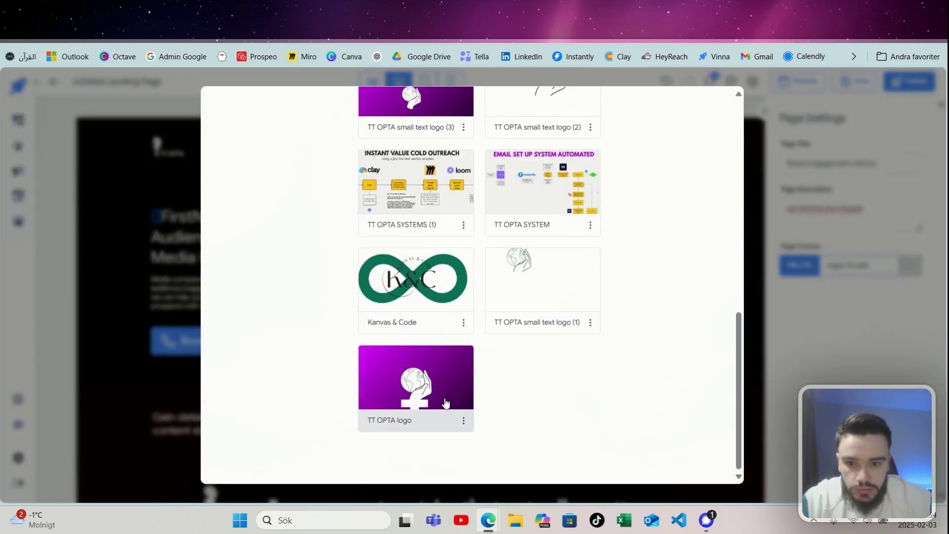
left_click(443, 399)
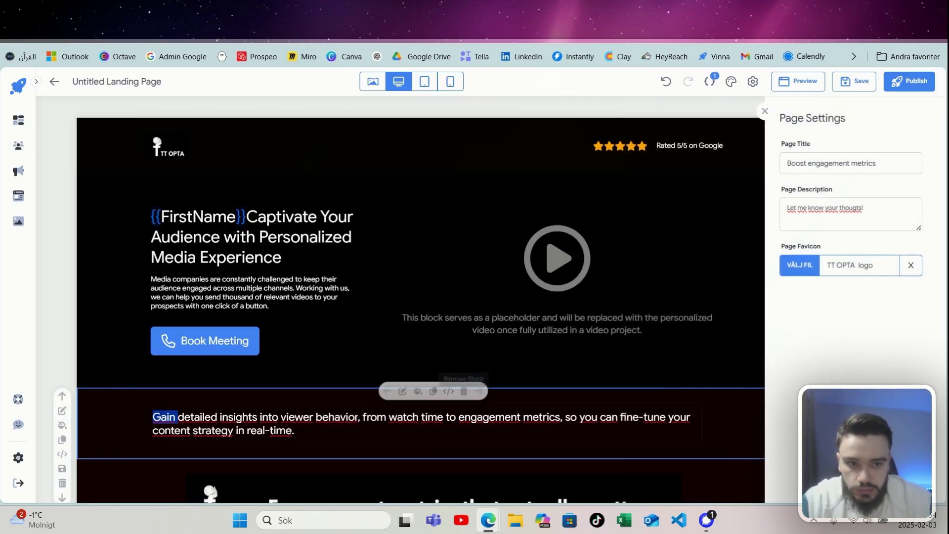
Step: Save and republish the landing page, then close Page Settings
left_click(859, 82)
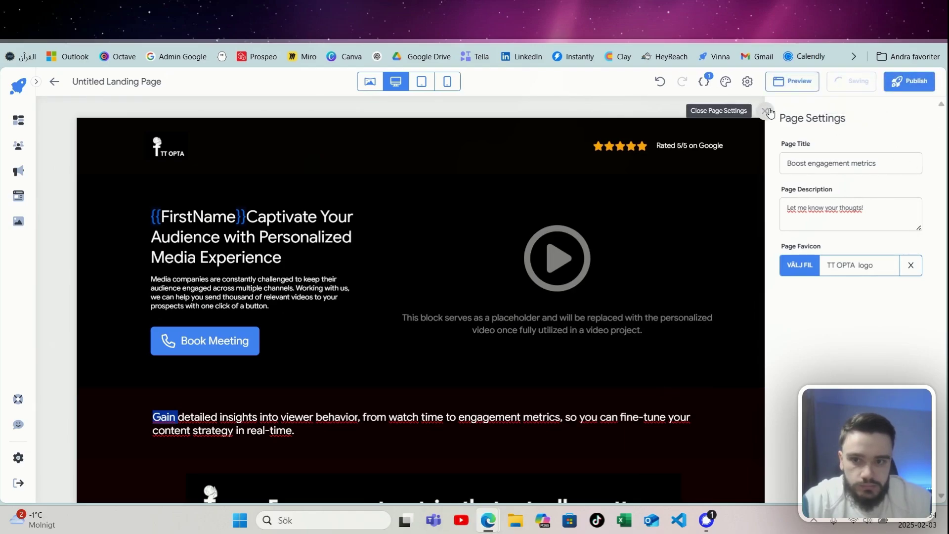
left_click(909, 81)
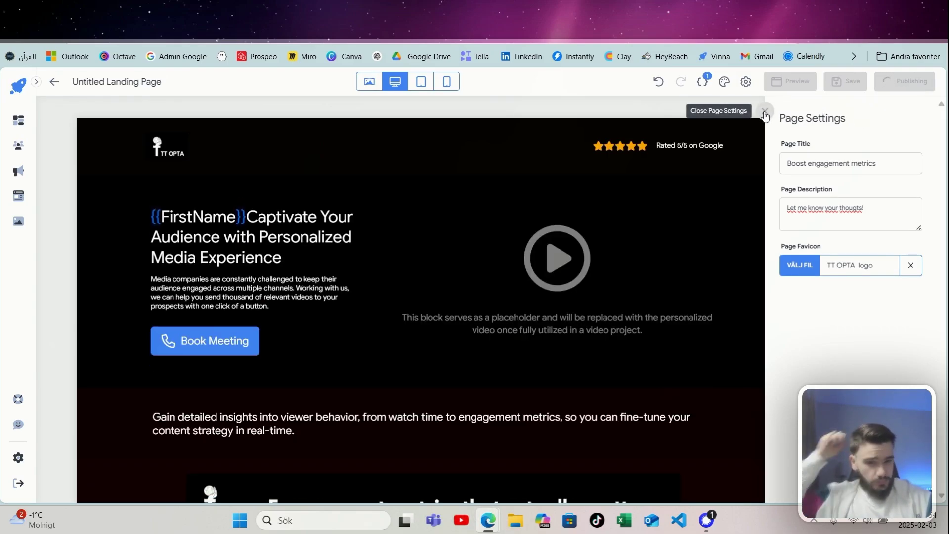
left_click(764, 112)
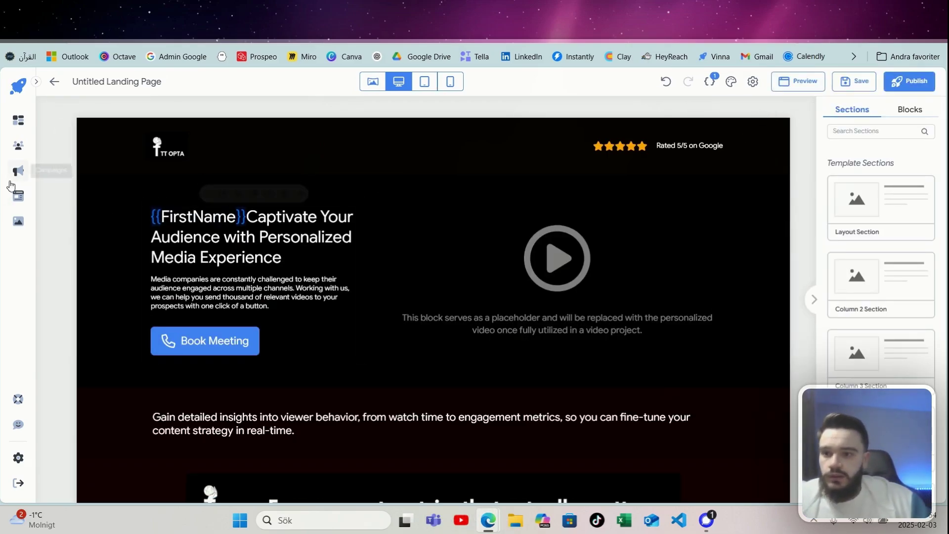
Step: Start a campaign with Prosp video test audience, Untitled Landing Page, and FirstName mapped to Lead First Name
left_click(18, 196)
left_click(18, 170)
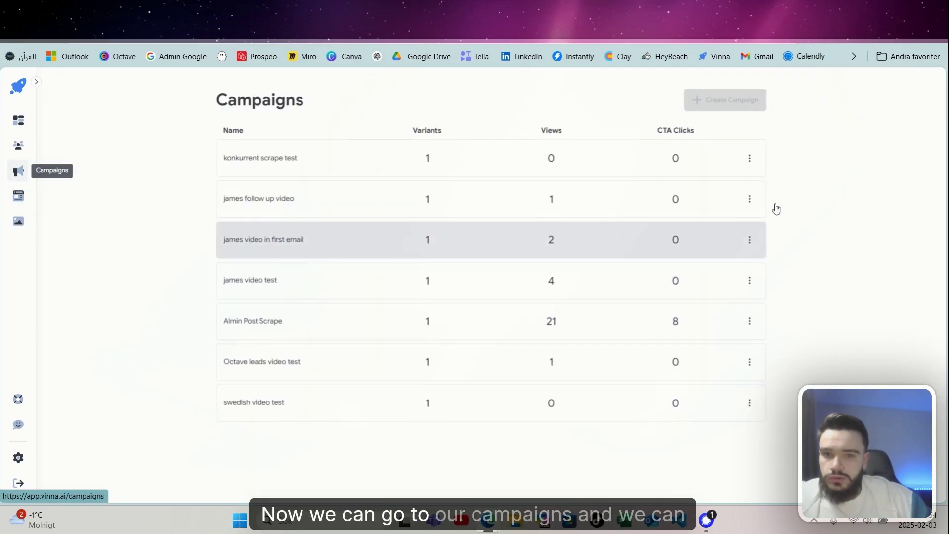
left_click(733, 101)
left_click(524, 258)
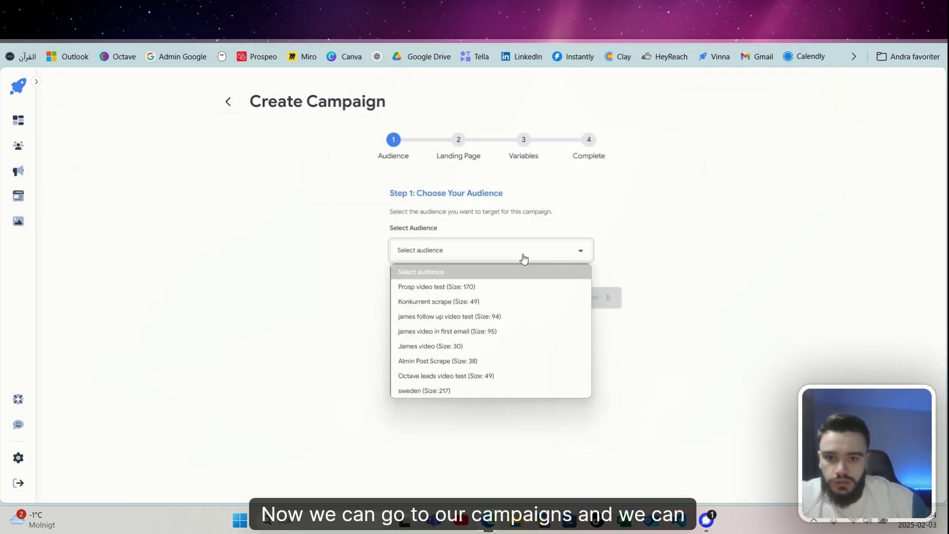
left_click(523, 288)
left_click(475, 258)
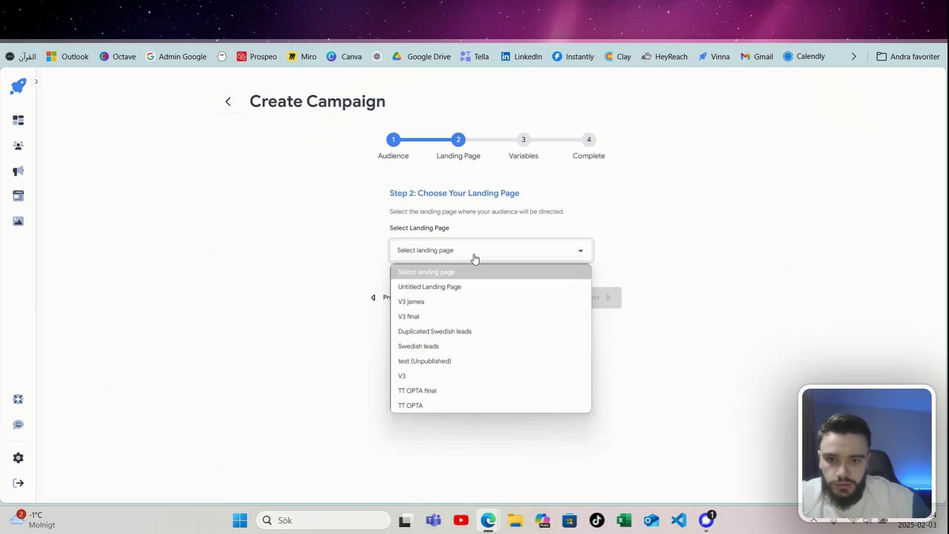
left_click(473, 290)
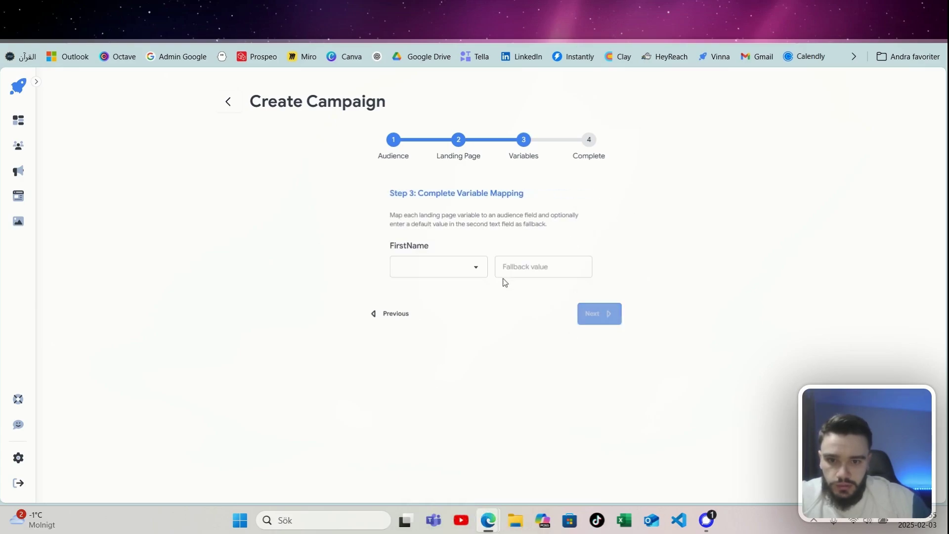
left_click(460, 272)
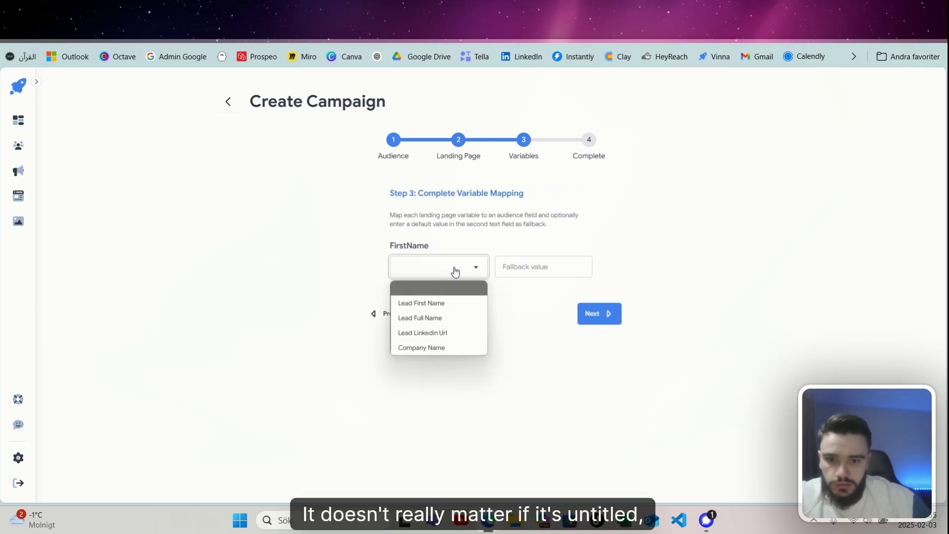
left_click(454, 303)
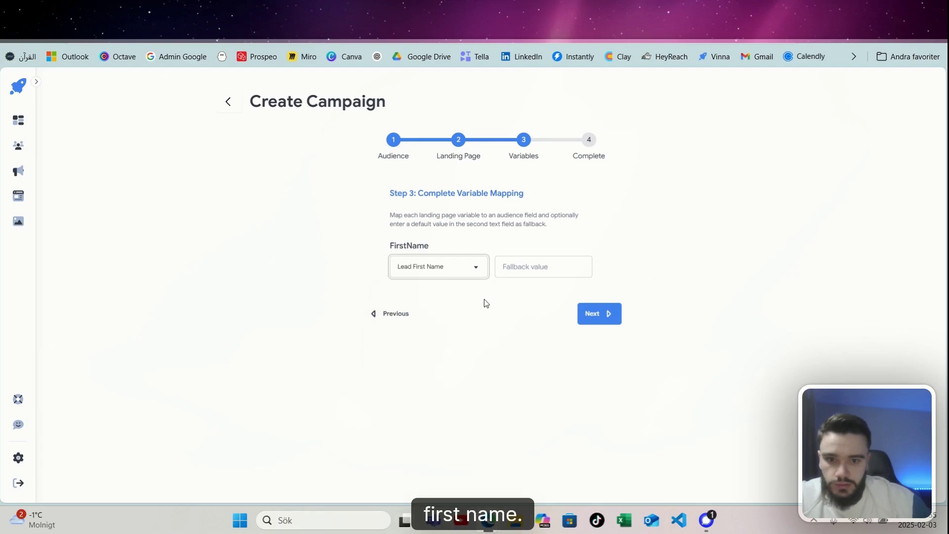
Step: Name the campaign 'prosp video test media' and complete it
left_click(598, 322)
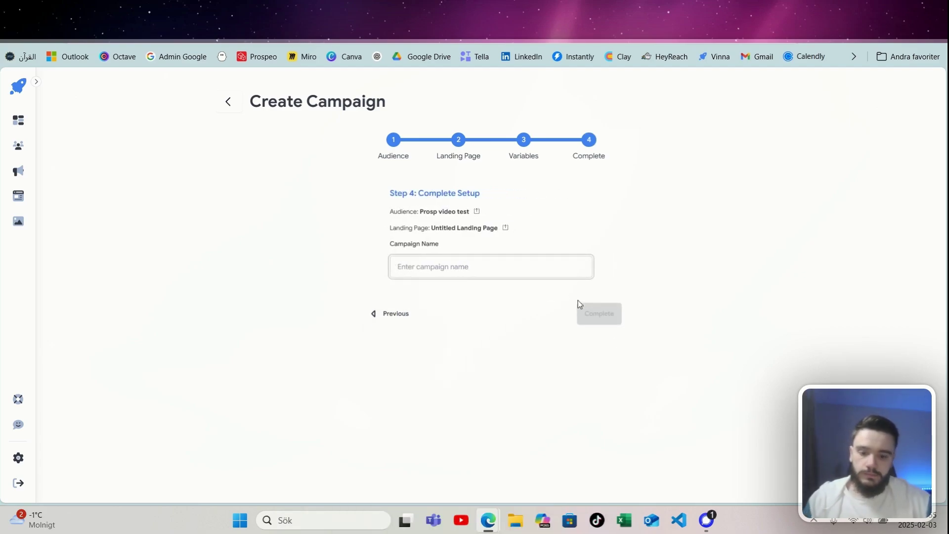
type("prosp video test media")
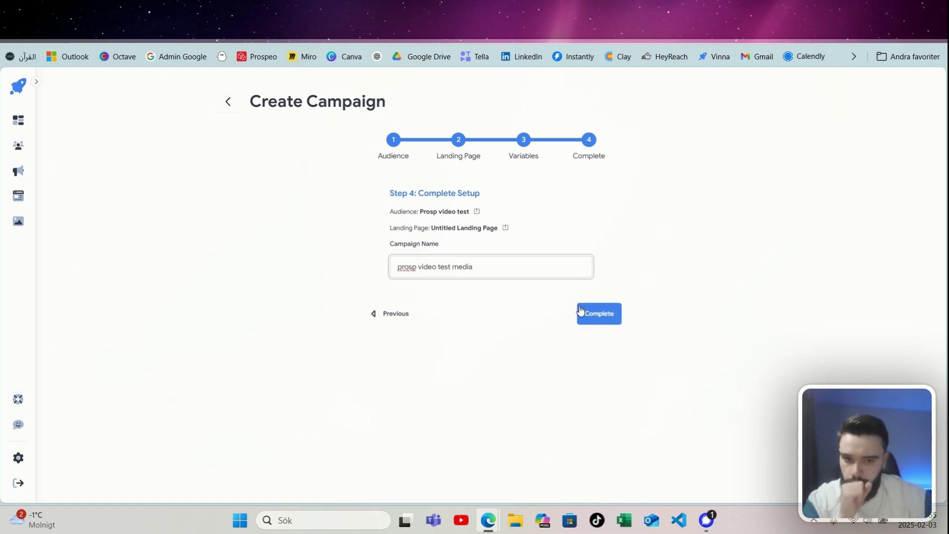
left_click(580, 310)
left_click(742, 106)
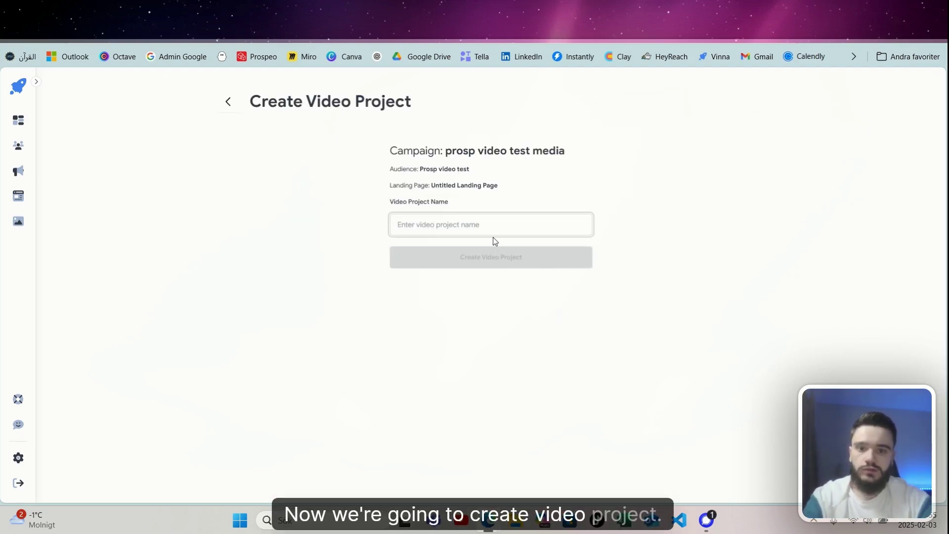
Step: Create video project 'prosp test media' with shortcode 33q and advance to Personalized Video
type("prosp teste")
key("BackSpace")
type("media")
left_click(512, 256)
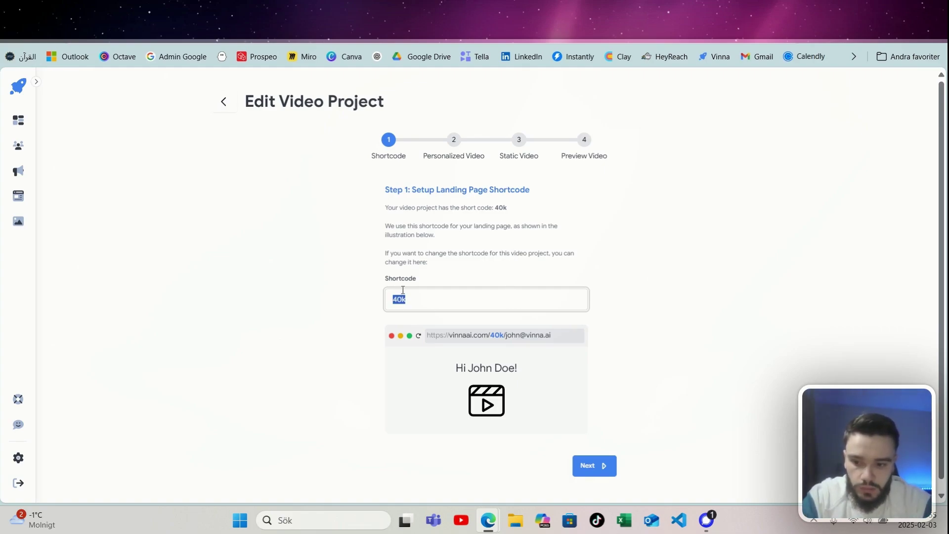
type("33q")
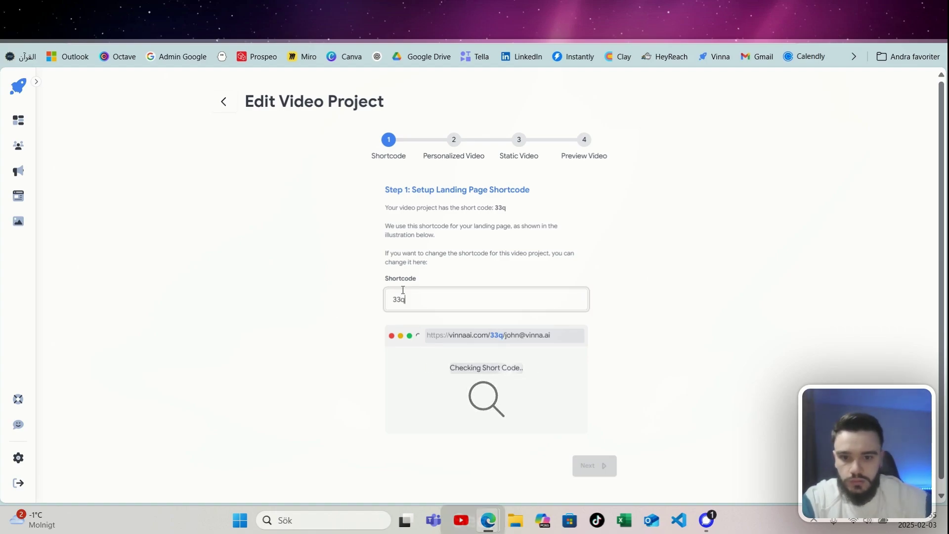
left_click(586, 465)
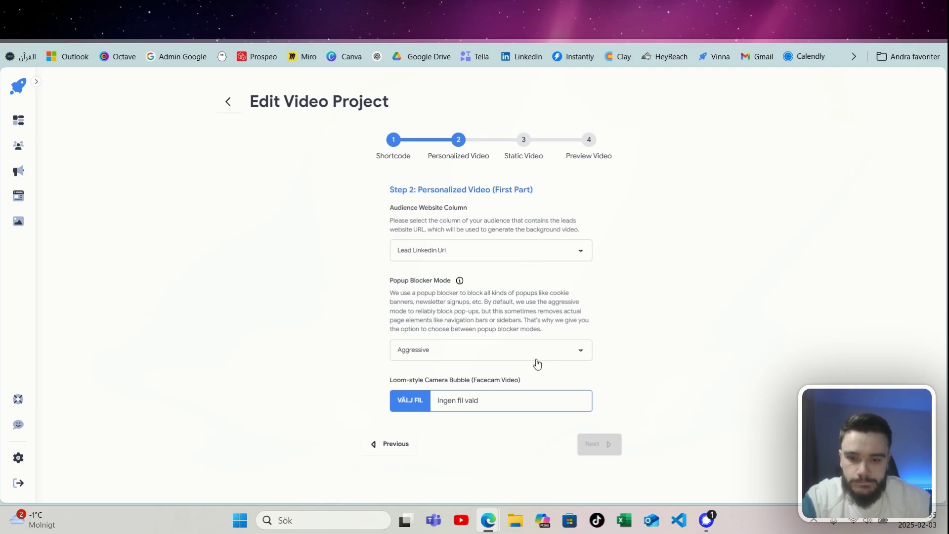
Step: Upload the Personalized Landing Pages video from Downloads and use it as the camera bubble
left_click(425, 400)
left_click(276, 106)
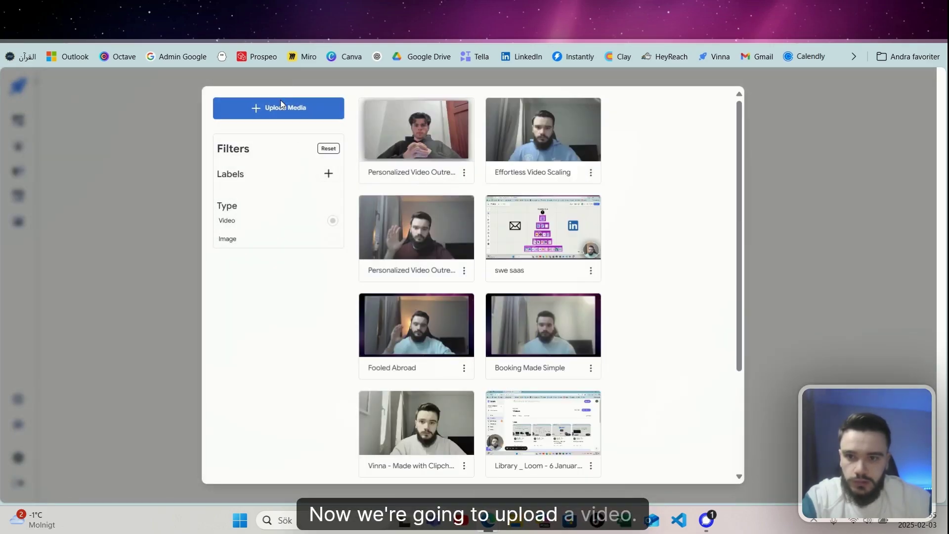
left_click(58, 141)
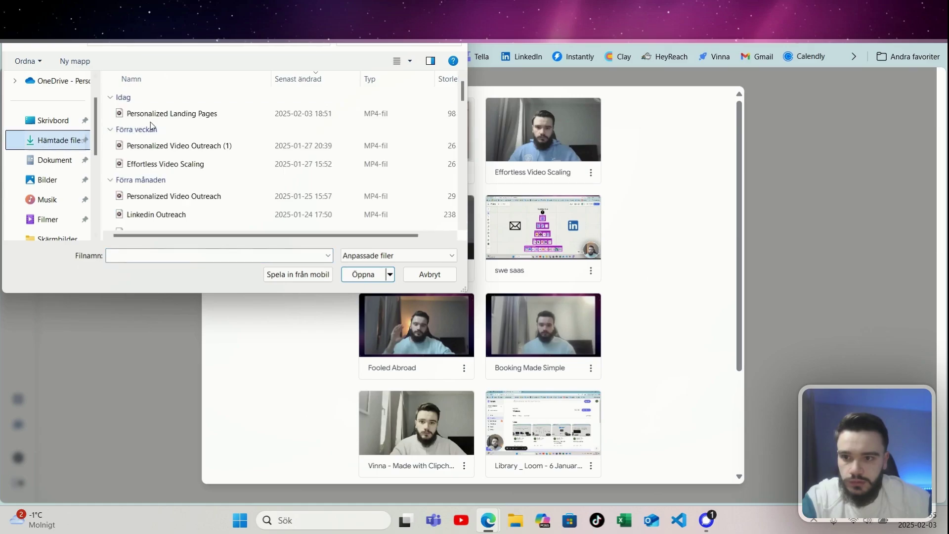
double_click(156, 118)
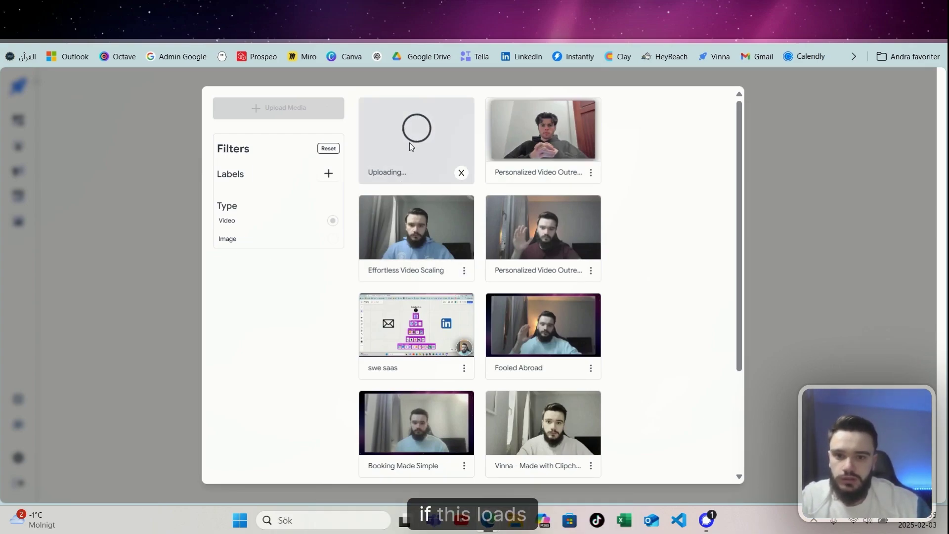
left_click(434, 158)
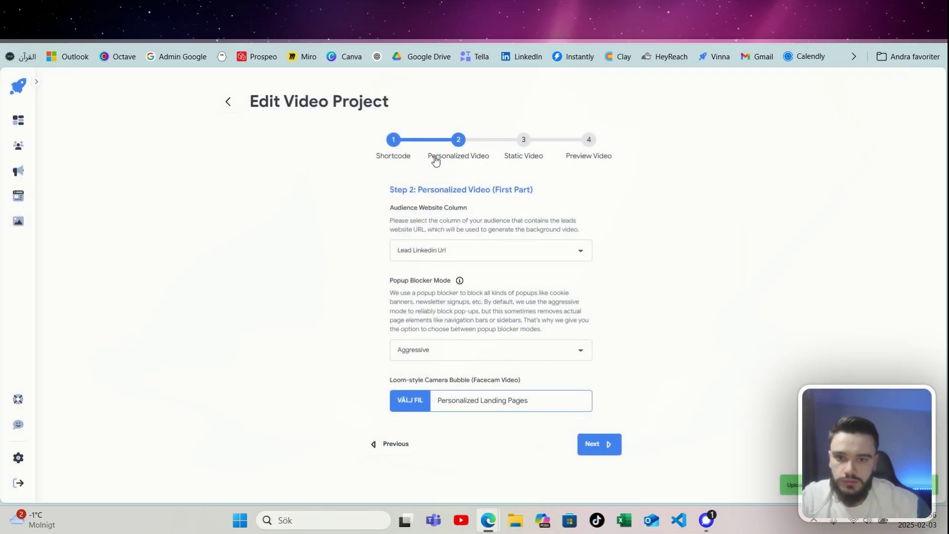
Step: Skip the optional static video and set the GIF subtitle to 'watch this {{Lead First Name}}'
left_click(603, 446)
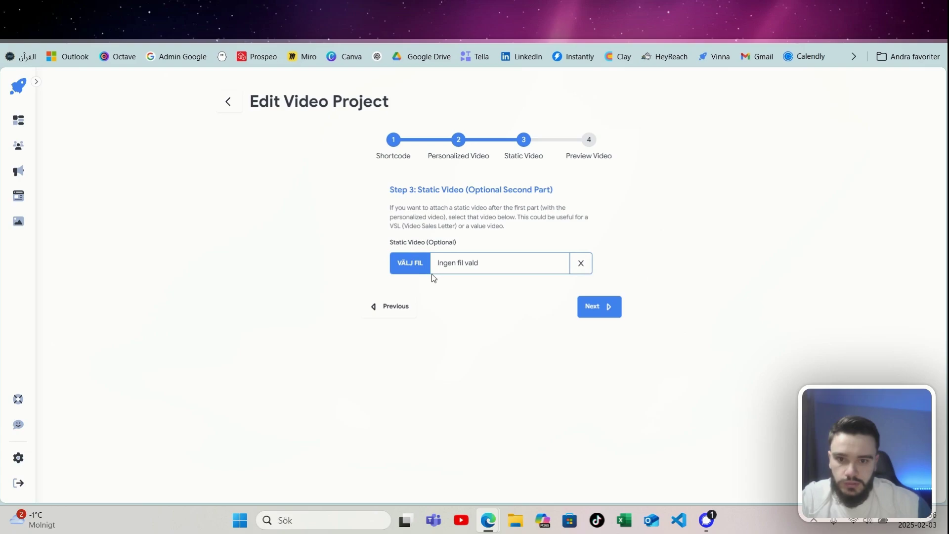
left_click(604, 307)
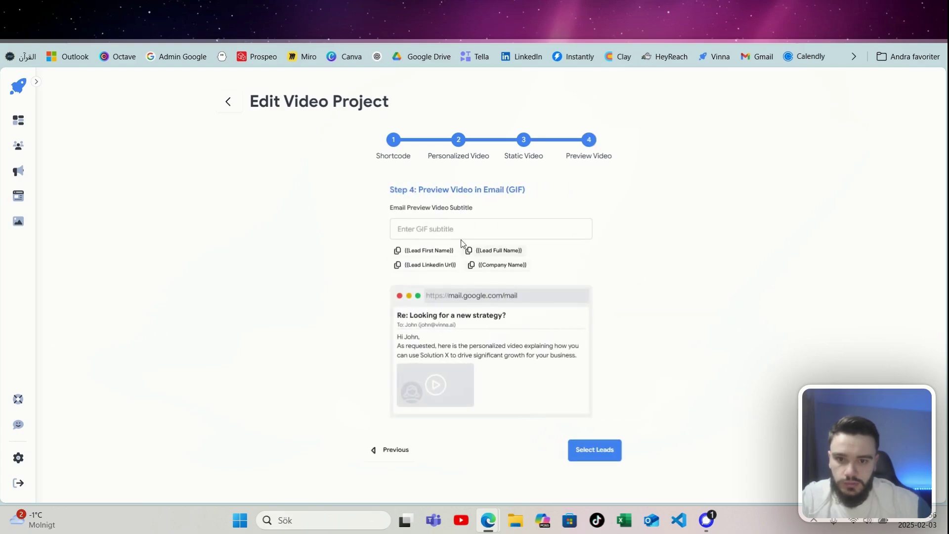
left_click(447, 228)
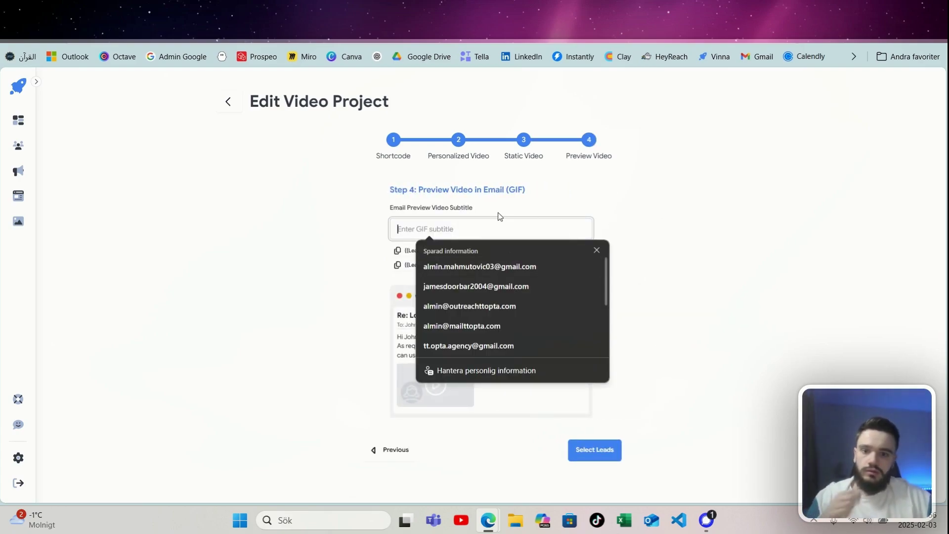
type("watf")
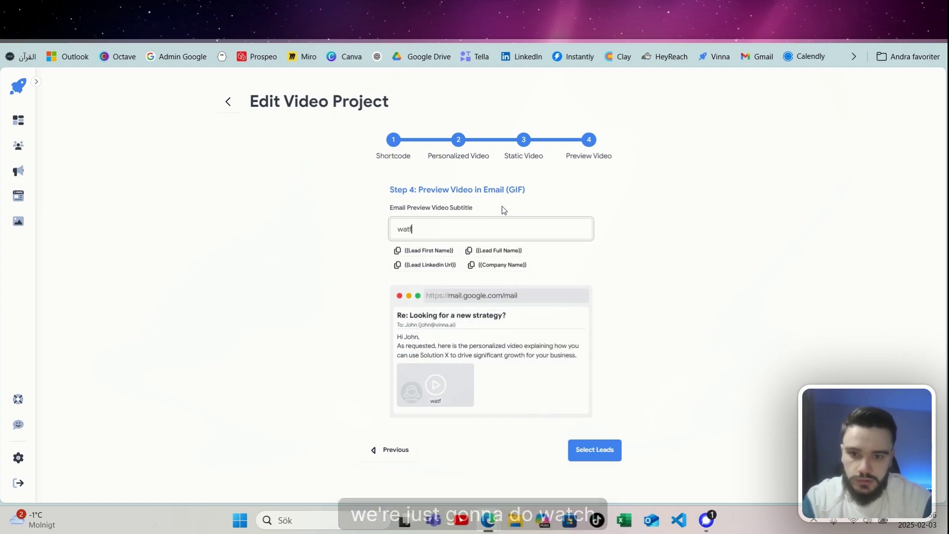
key("BackSpace")
type("ch this")
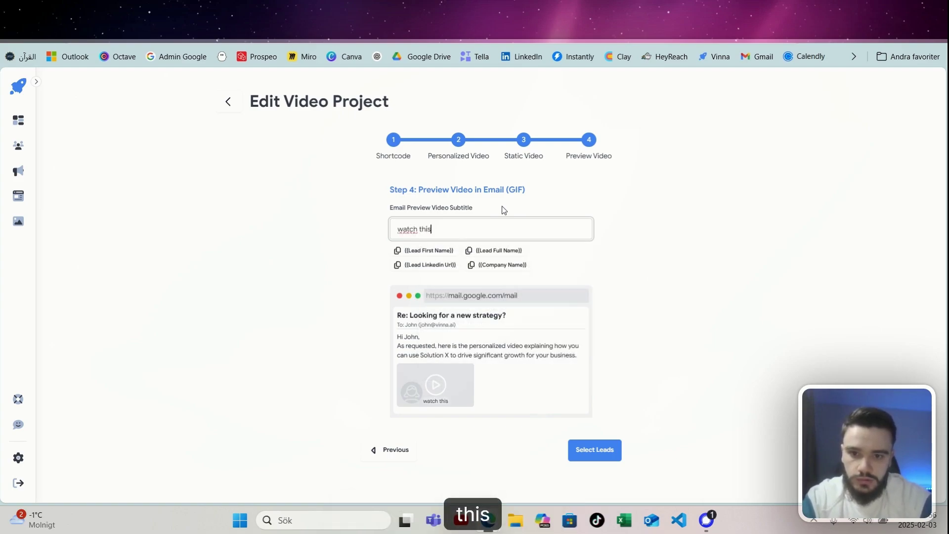
left_click(441, 248)
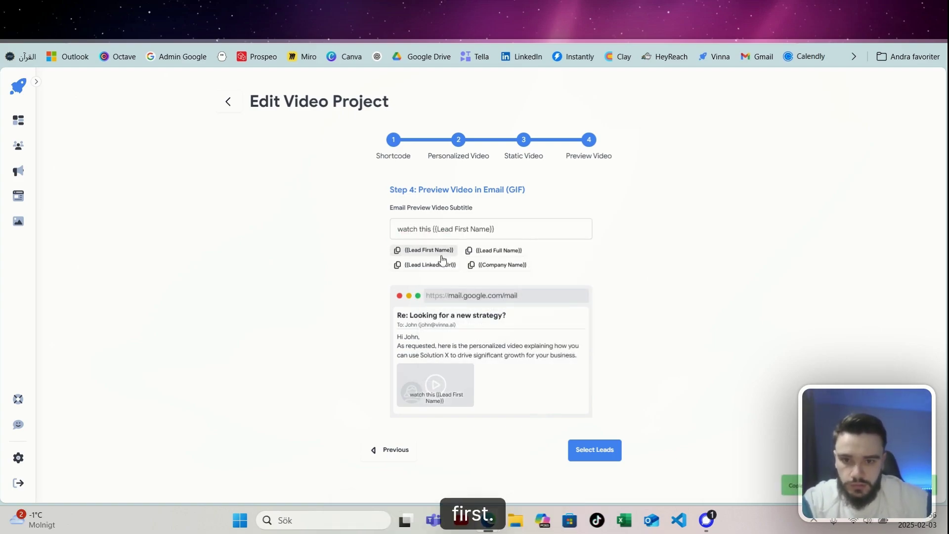
Step: Select all 170 leads and start generating their personalized videos
left_click(596, 451)
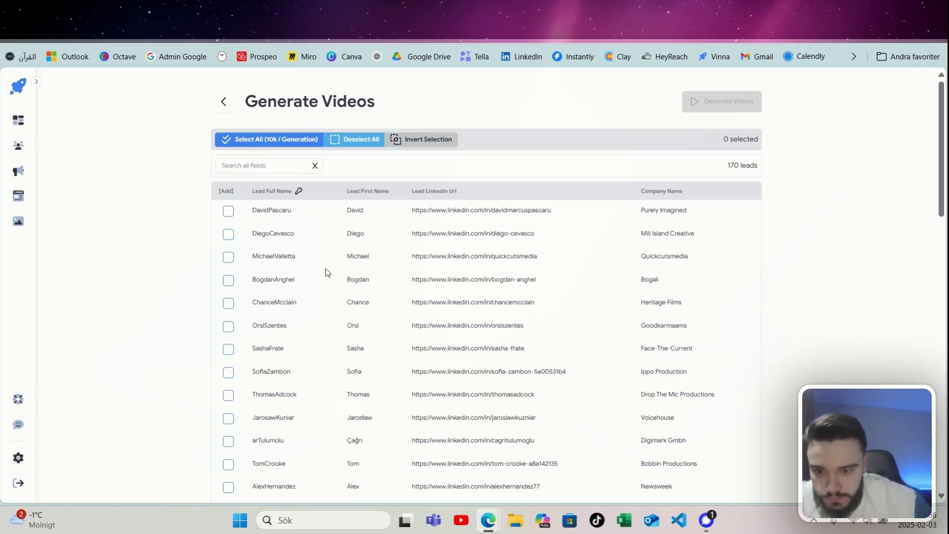
left_click(271, 137)
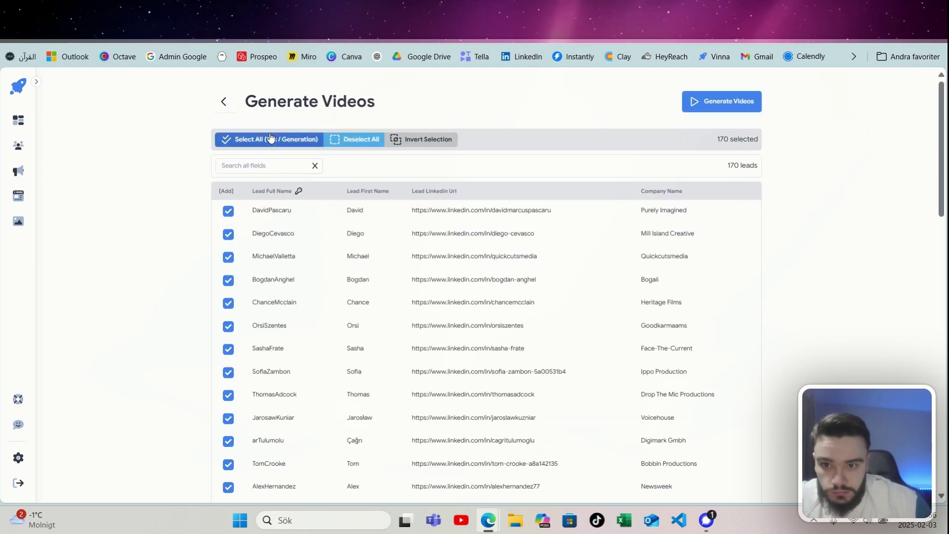
left_click(738, 104)
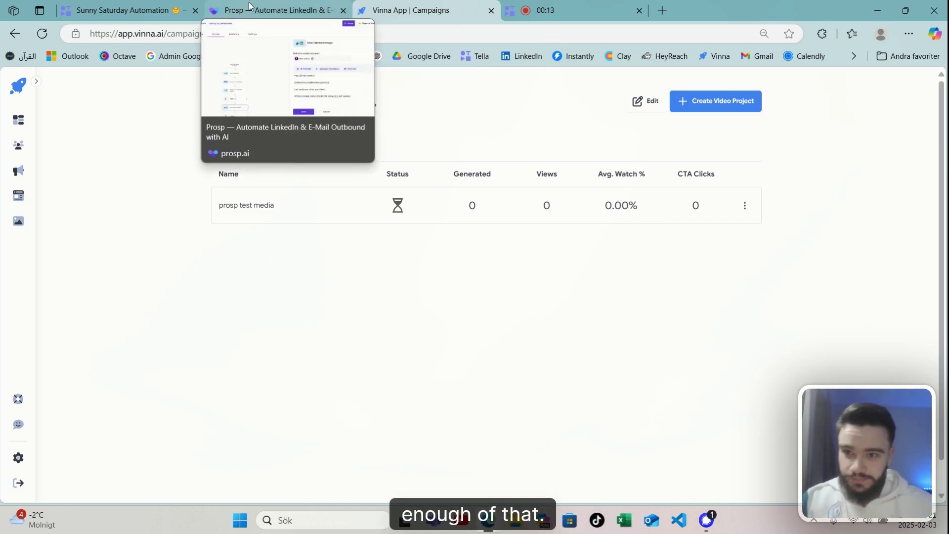
Step: Preview the Send linkedin message step, ending with the lead-personalized vinnaai.com/33q video link
left_click(250, 8)
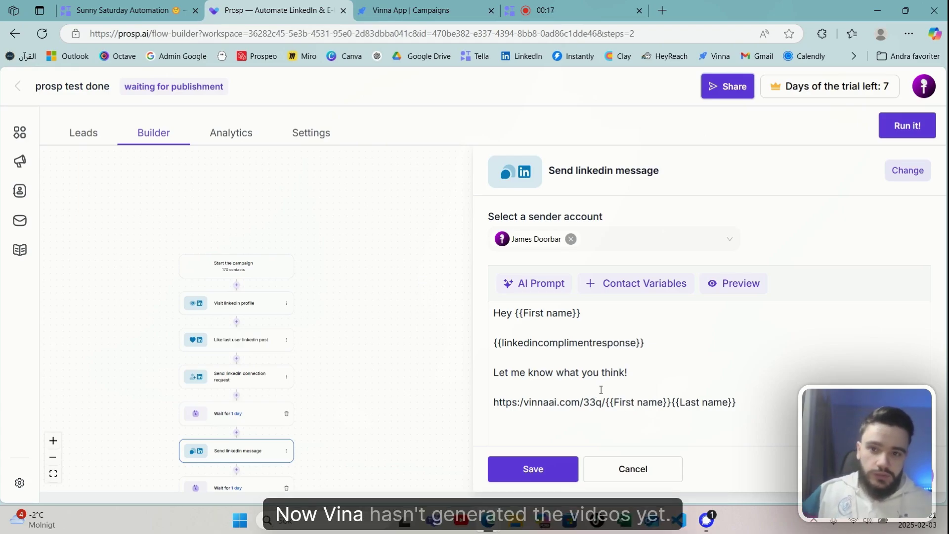
key("ctrl+Tab")
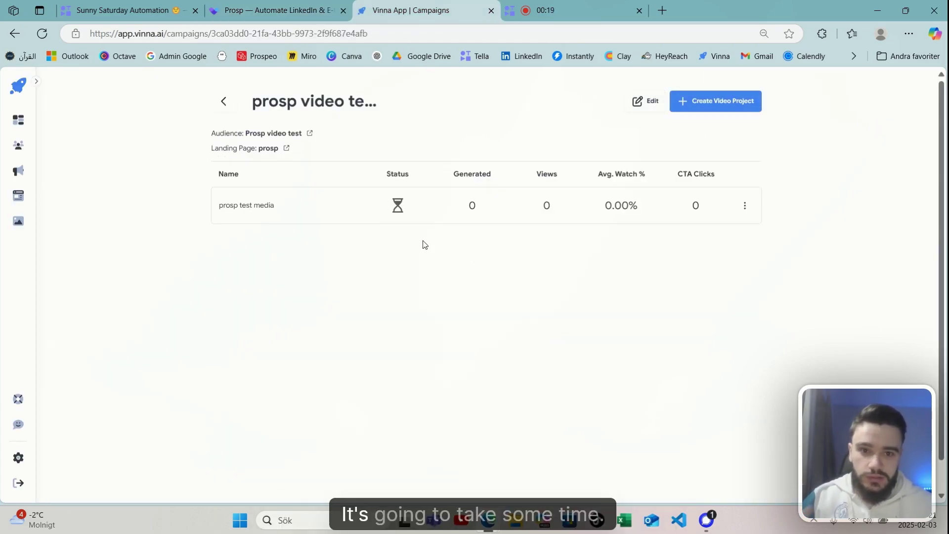
left_click(261, 15)
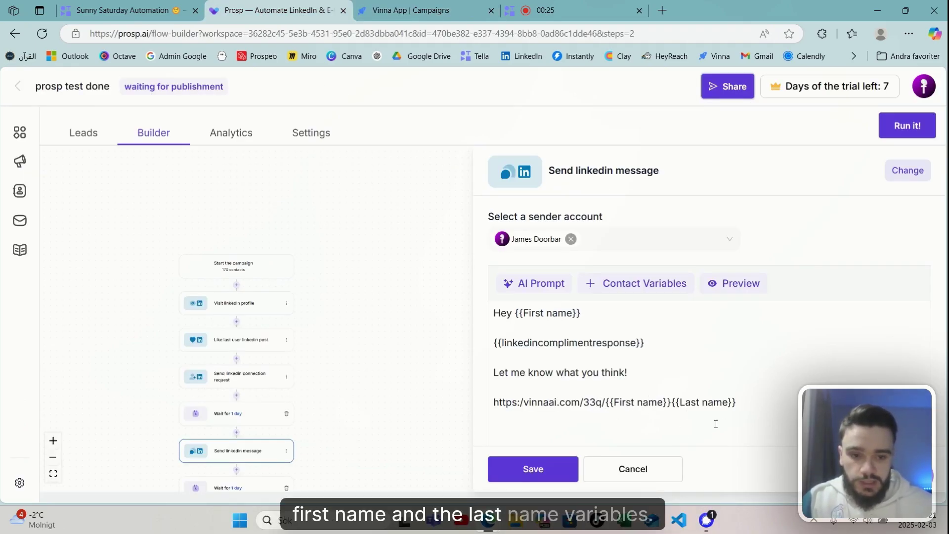
left_click(723, 283)
scroll(462, 323, "down", 1)
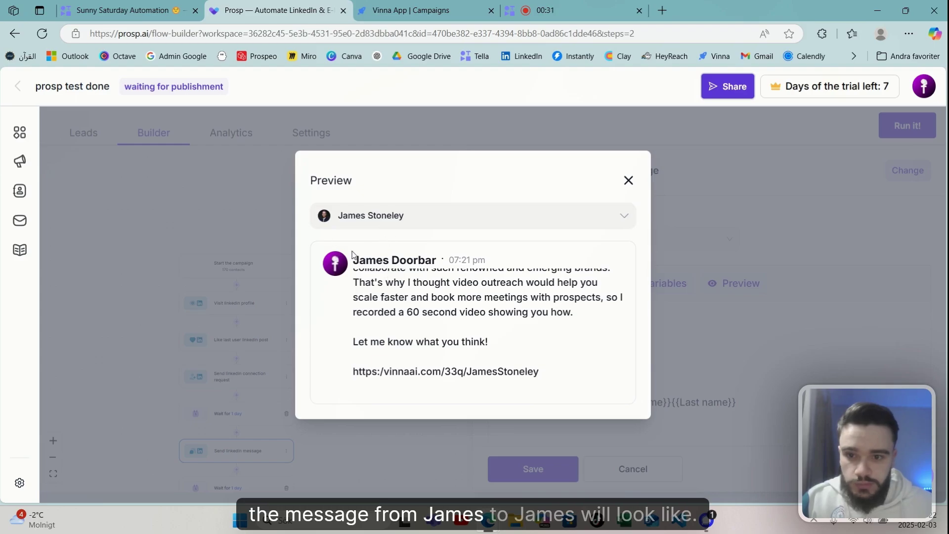
scroll(445, 307, "up", 1)
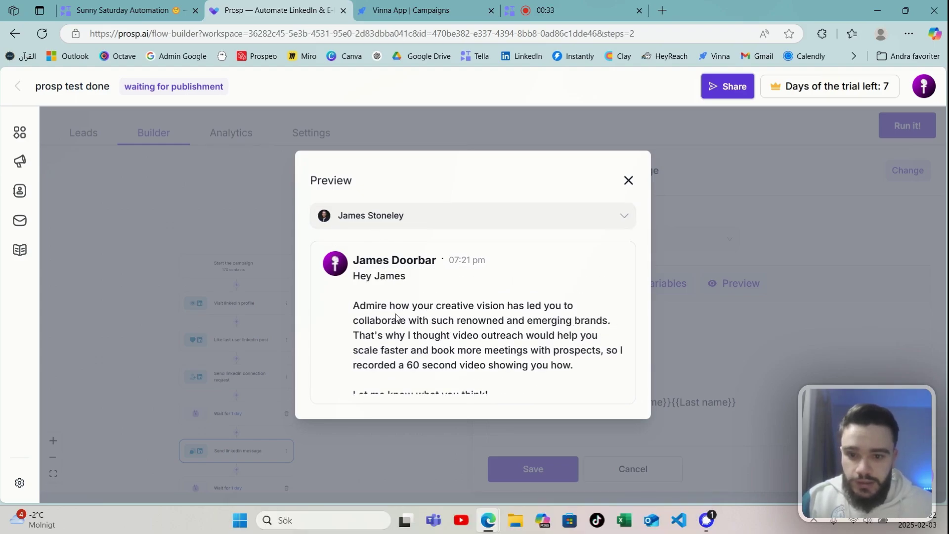
scroll(524, 327, "down", 1)
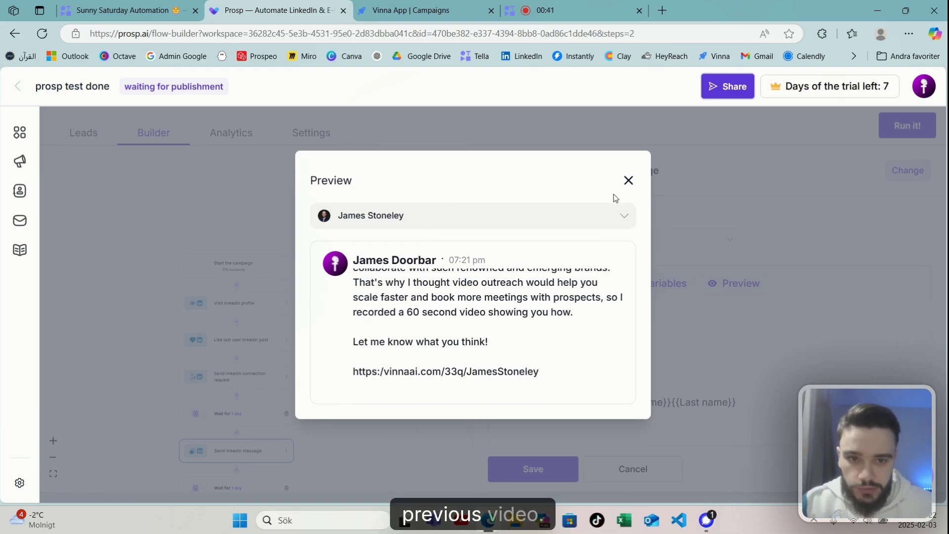
Step: Save the LinkedIn message step and bring up the Send linkedin voice note settings
left_click(629, 181)
left_click(535, 469)
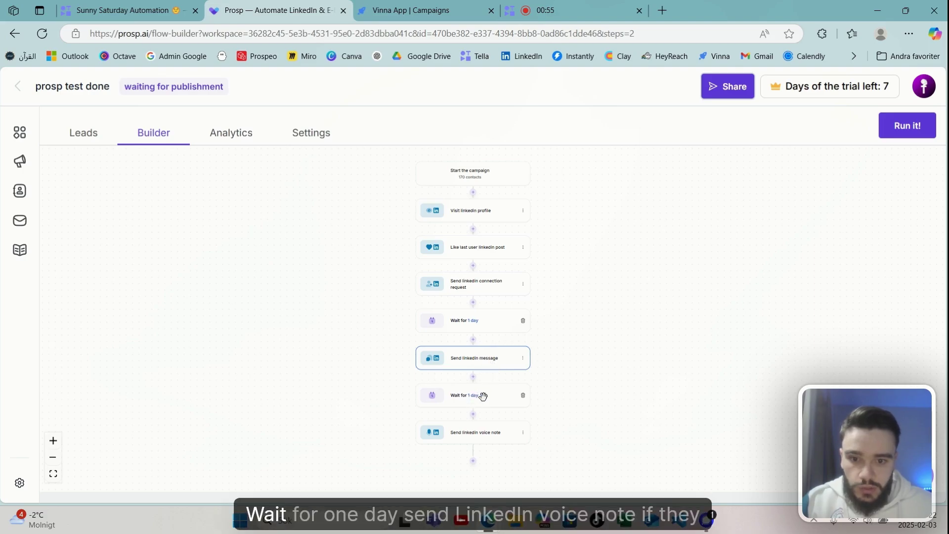
left_click(483, 440)
scroll(569, 331, "down", 1)
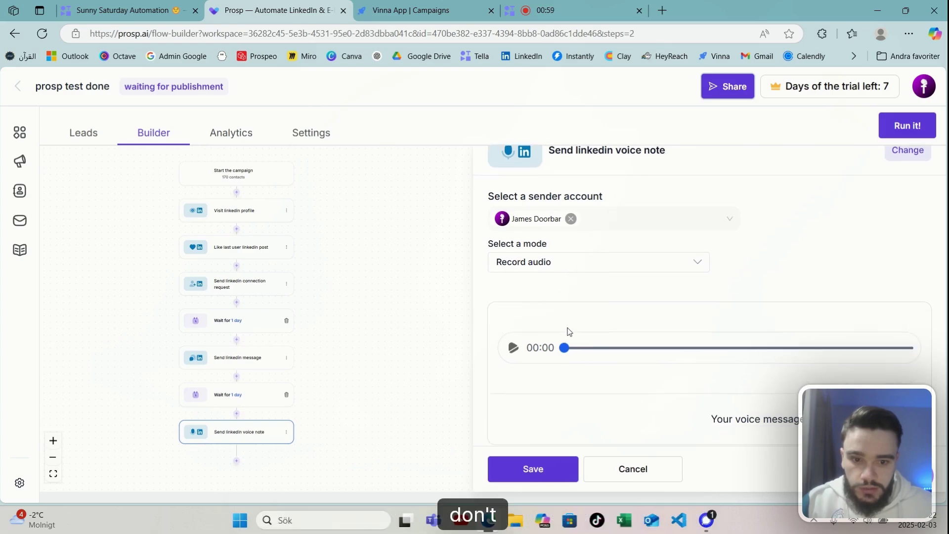
scroll(569, 336, "down", 1)
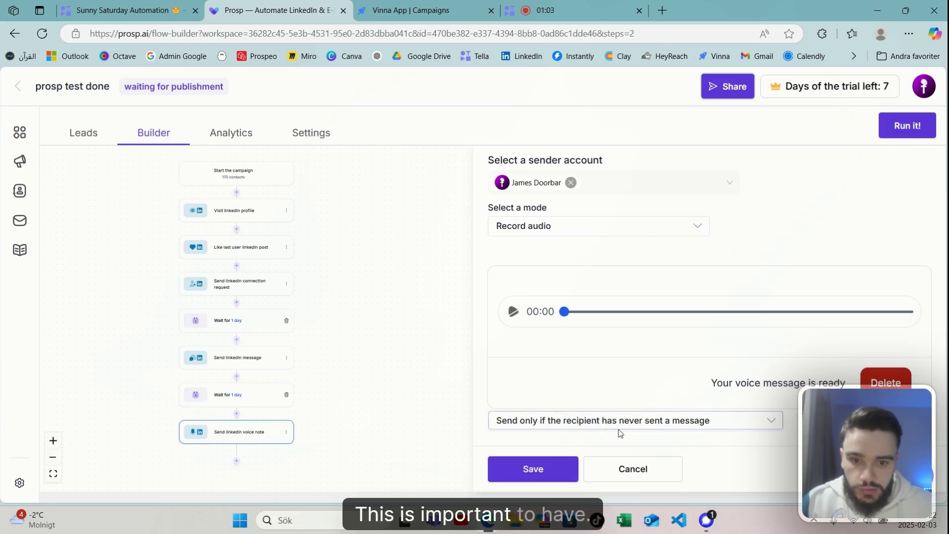
Step: Save the voice note step and view the full prosp test done workflow on the canvas
left_click(538, 468)
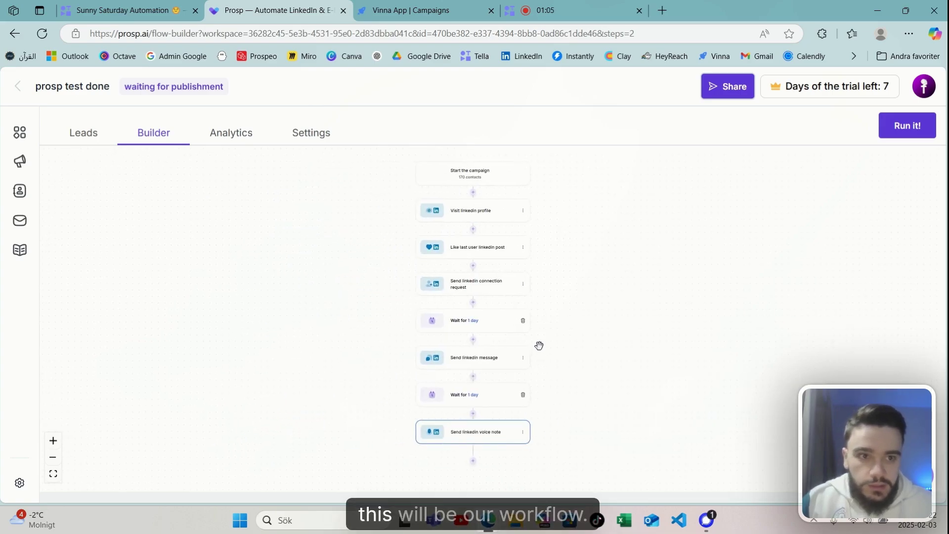
scroll(544, 348, "up", 1)
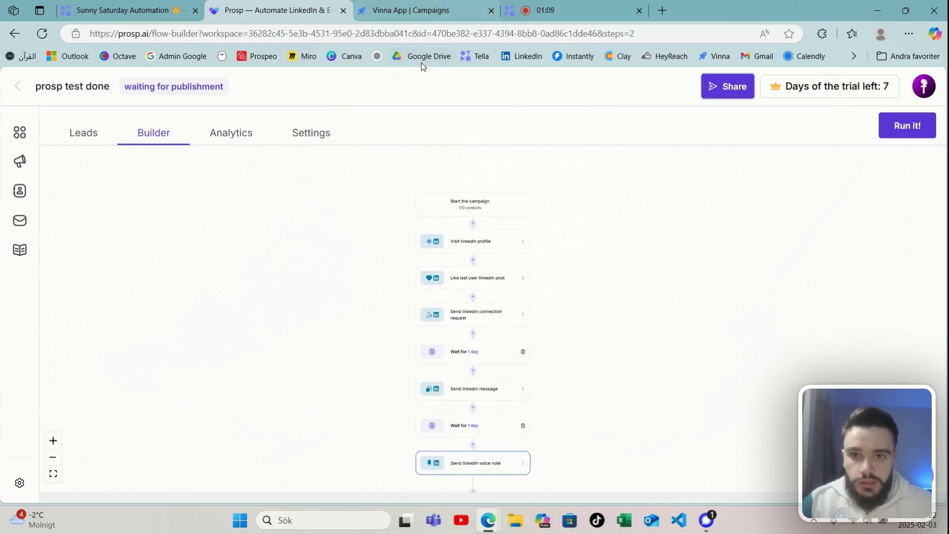
left_click(405, 9)
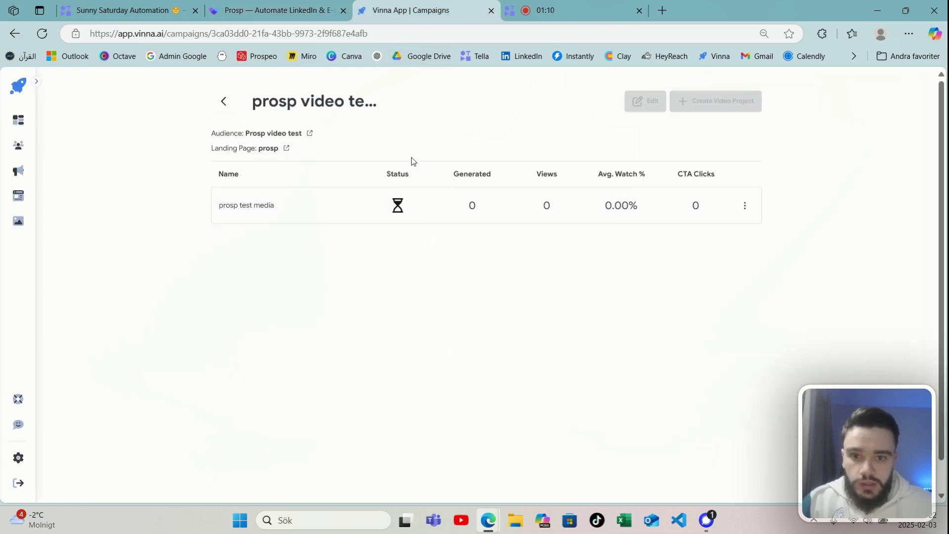
left_click(262, 9)
left_click_drag(514, 320, 434, 233)
scroll(535, 280, "up", 2)
scroll(546, 334, "down", 2)
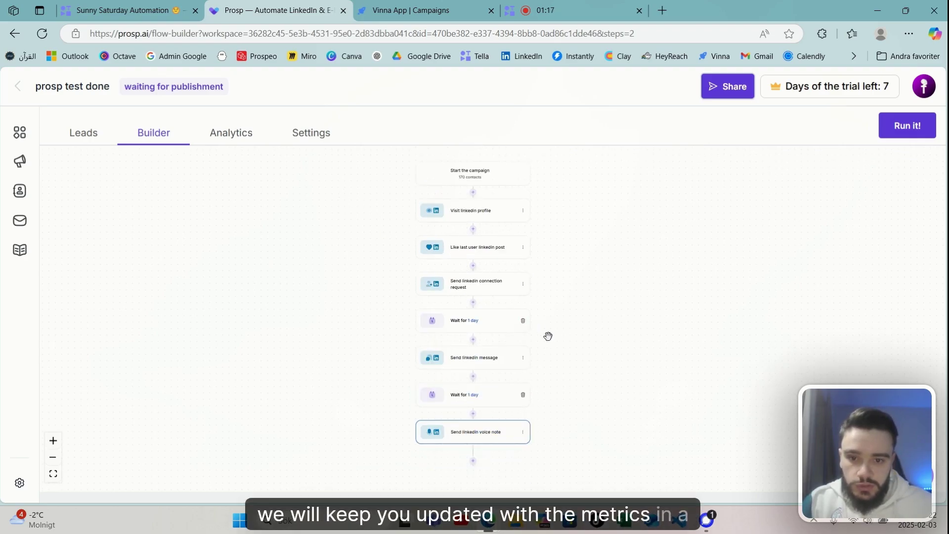
scroll(547, 352, "up", 3)
scroll(485, 297, "down", 2)
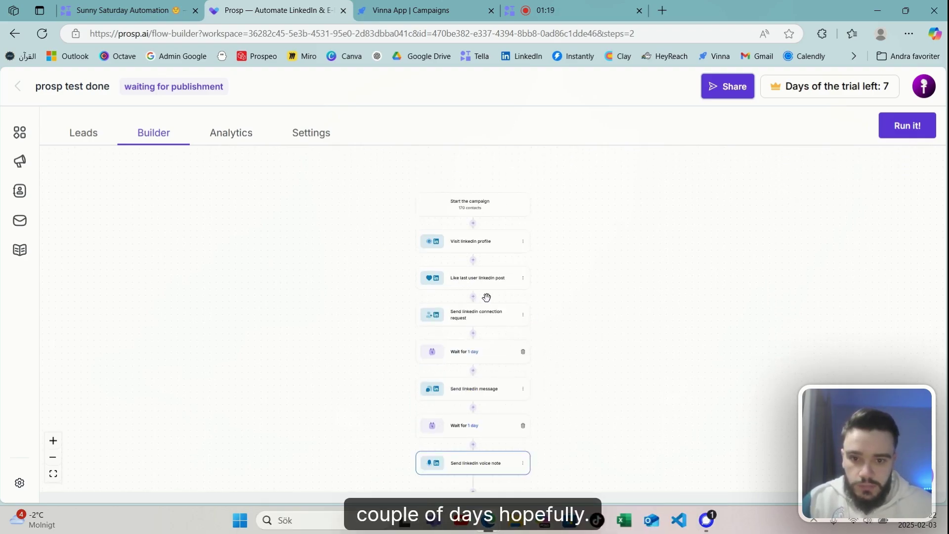
scroll(493, 311, "up", 1)
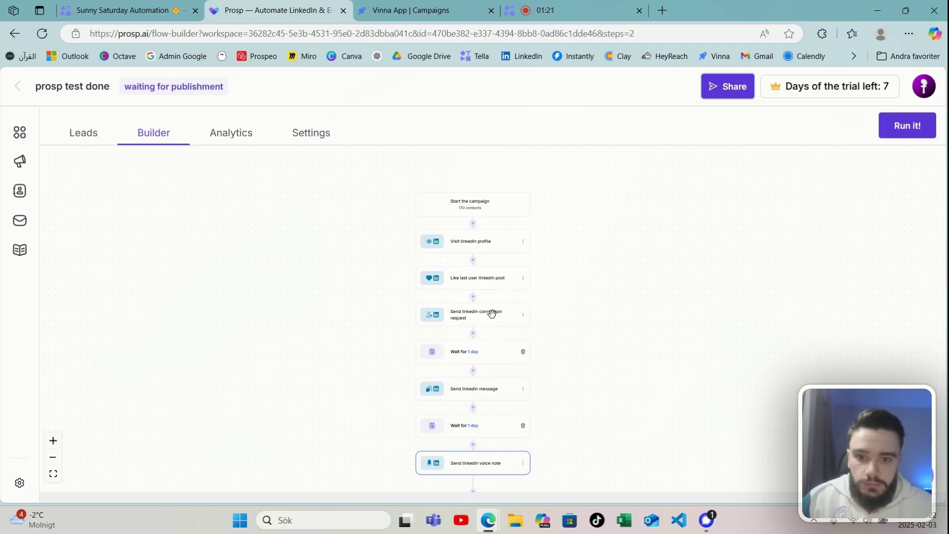
scroll(492, 312, "down", 1)
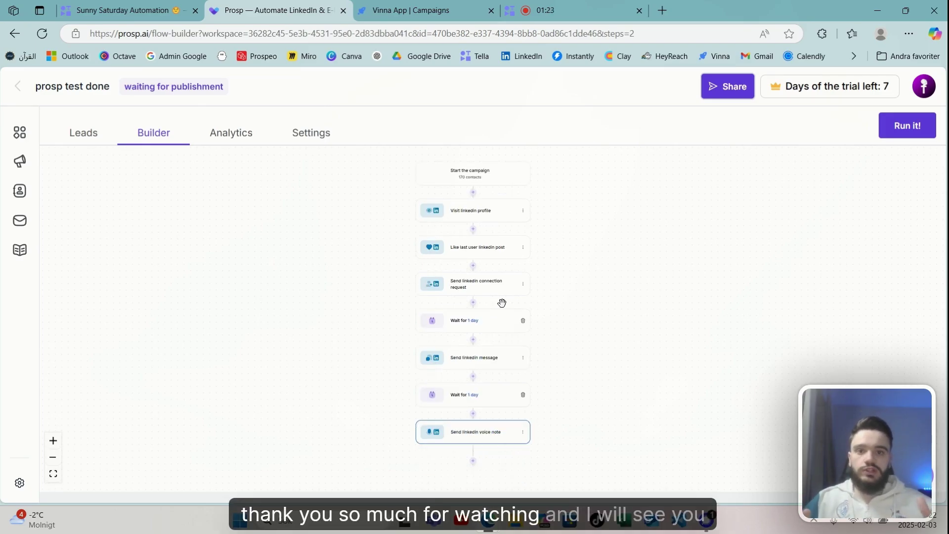